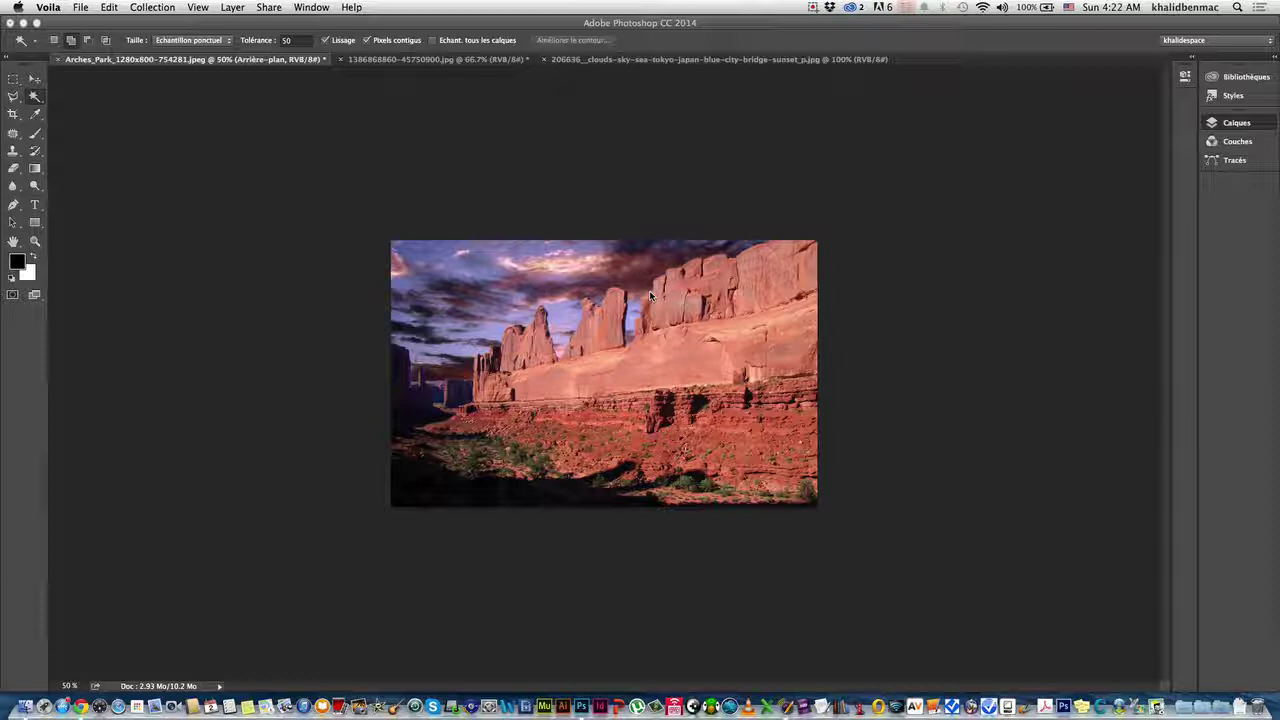
# Step: Revert the Arches Park photo to its opening History snapshot, removing the sunset-sky layers
pyautogui.click(590, 172)
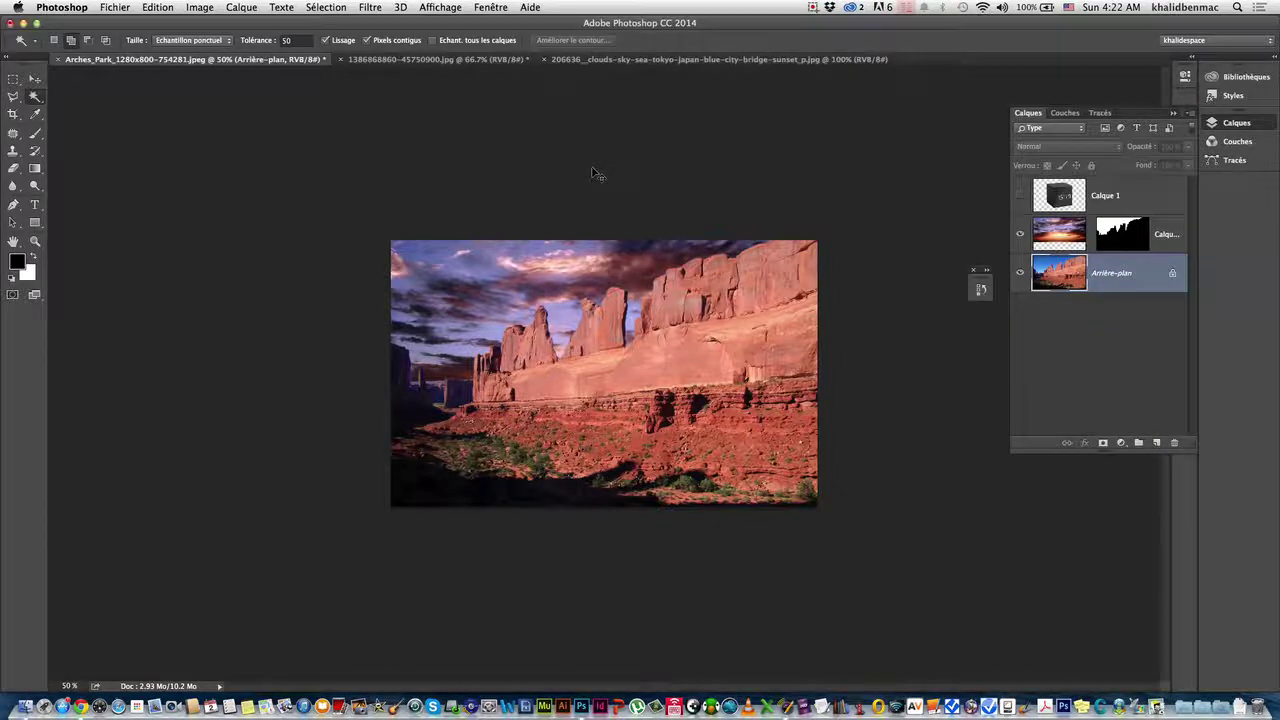
pyautogui.press('super+plus')
pyautogui.press('super+plus')
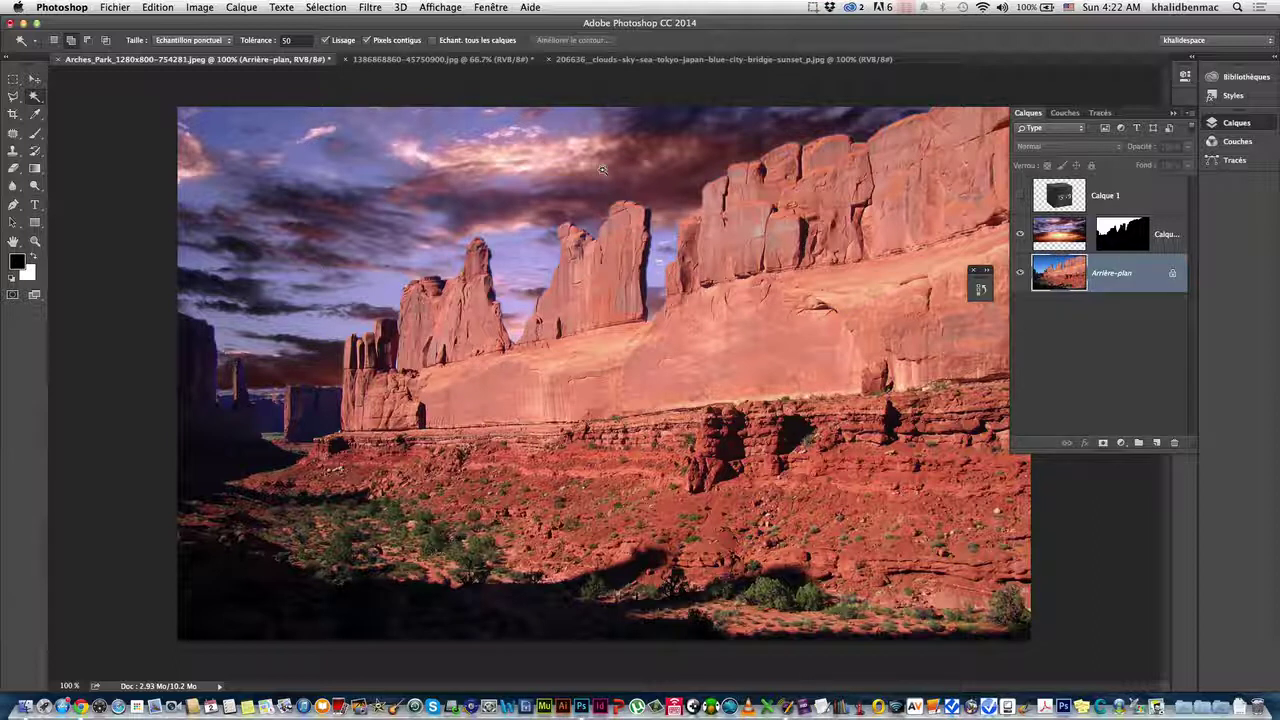
pyautogui.press('super+minus')
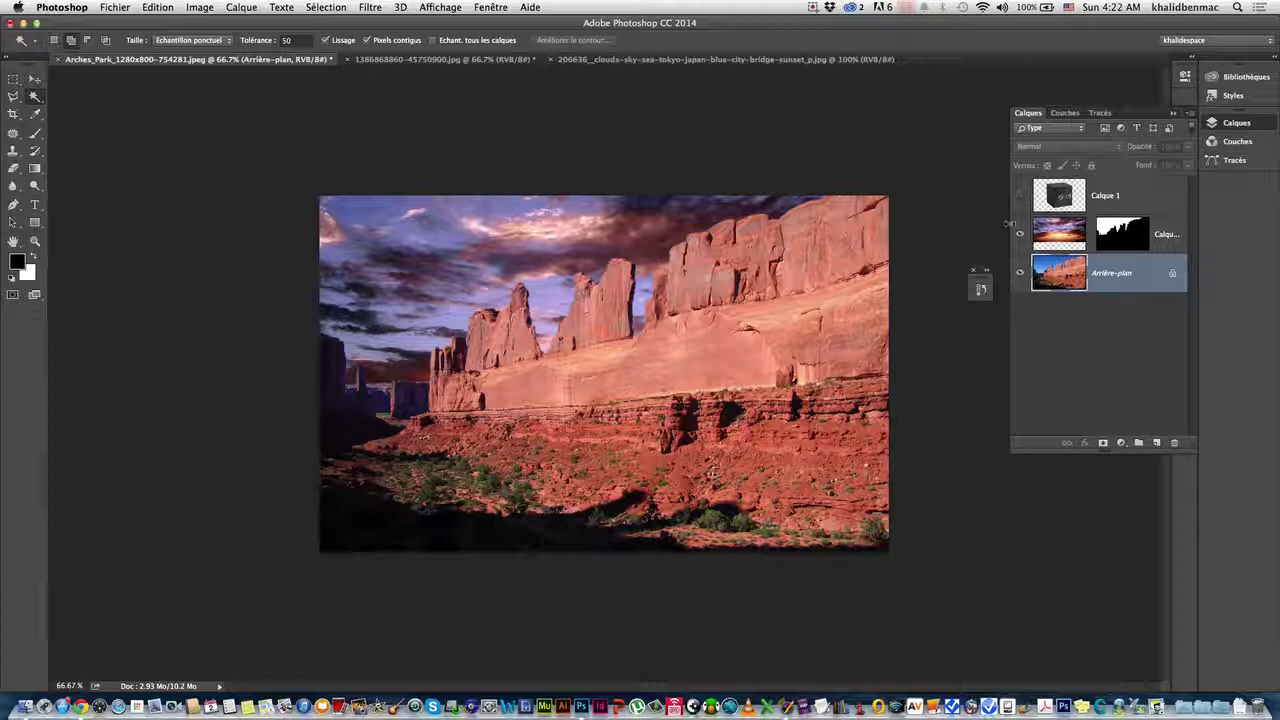
pyautogui.click(981, 290)
pyautogui.scroll(5, 900, 316)
pyautogui.scroll(5, 905, 320)
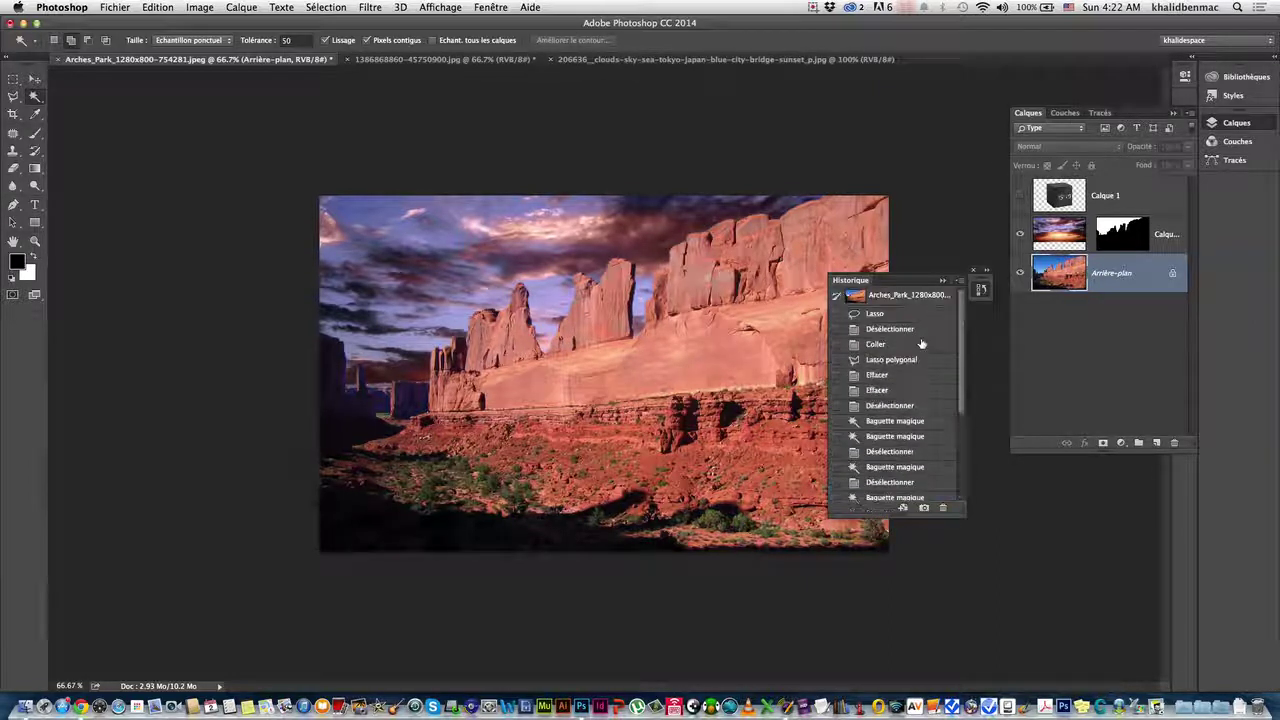
pyautogui.click(920, 297)
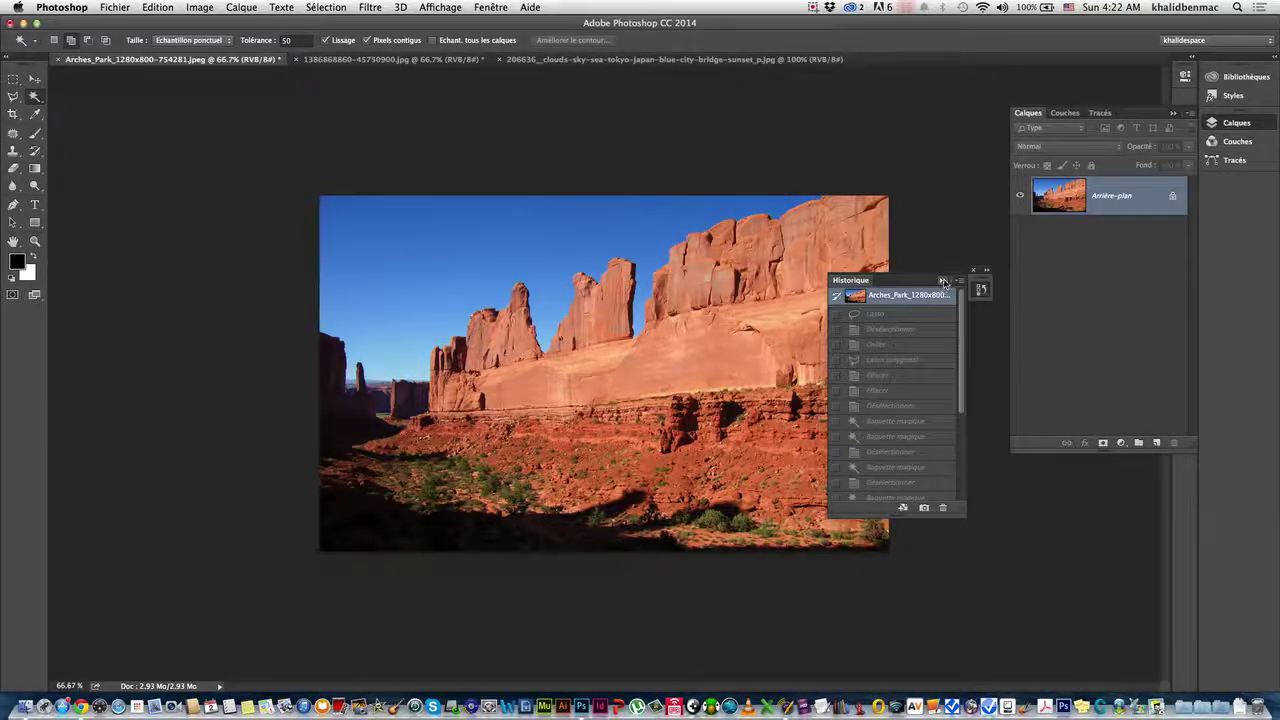
# Step: Collapse the History panel and choose the freehand Lasso tool
pyautogui.click(943, 279)
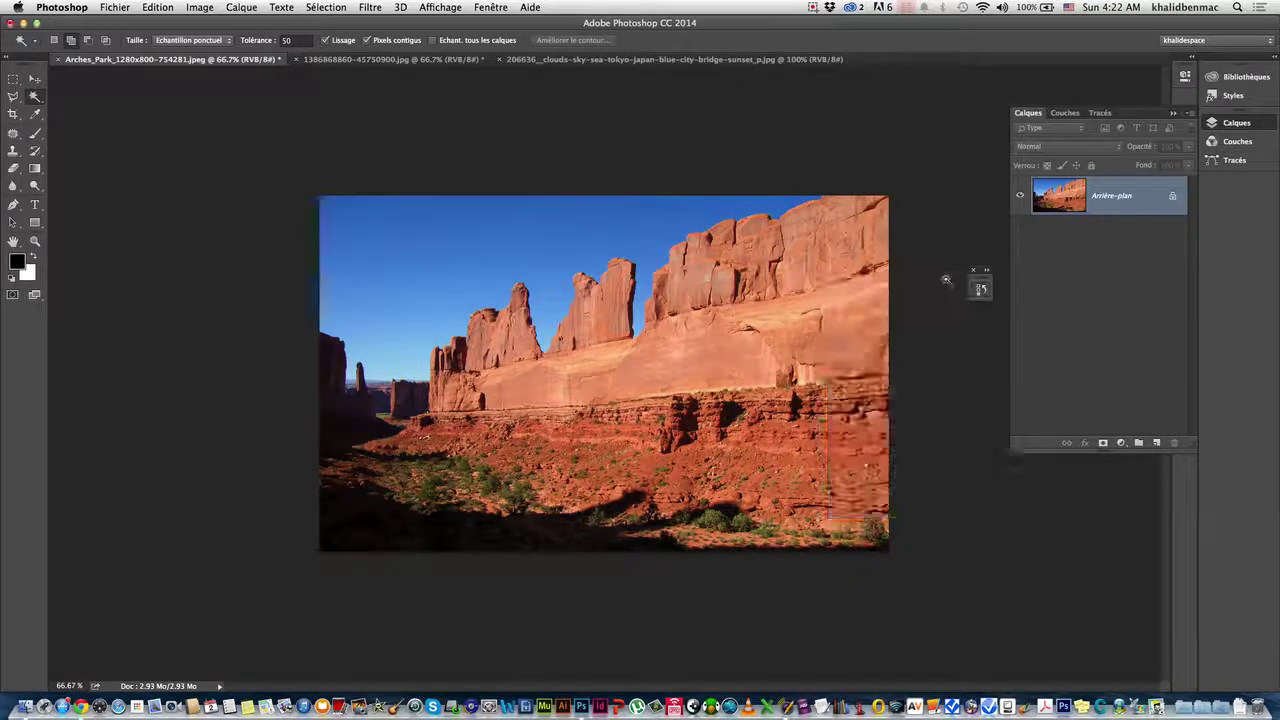
pyautogui.click(16, 101)
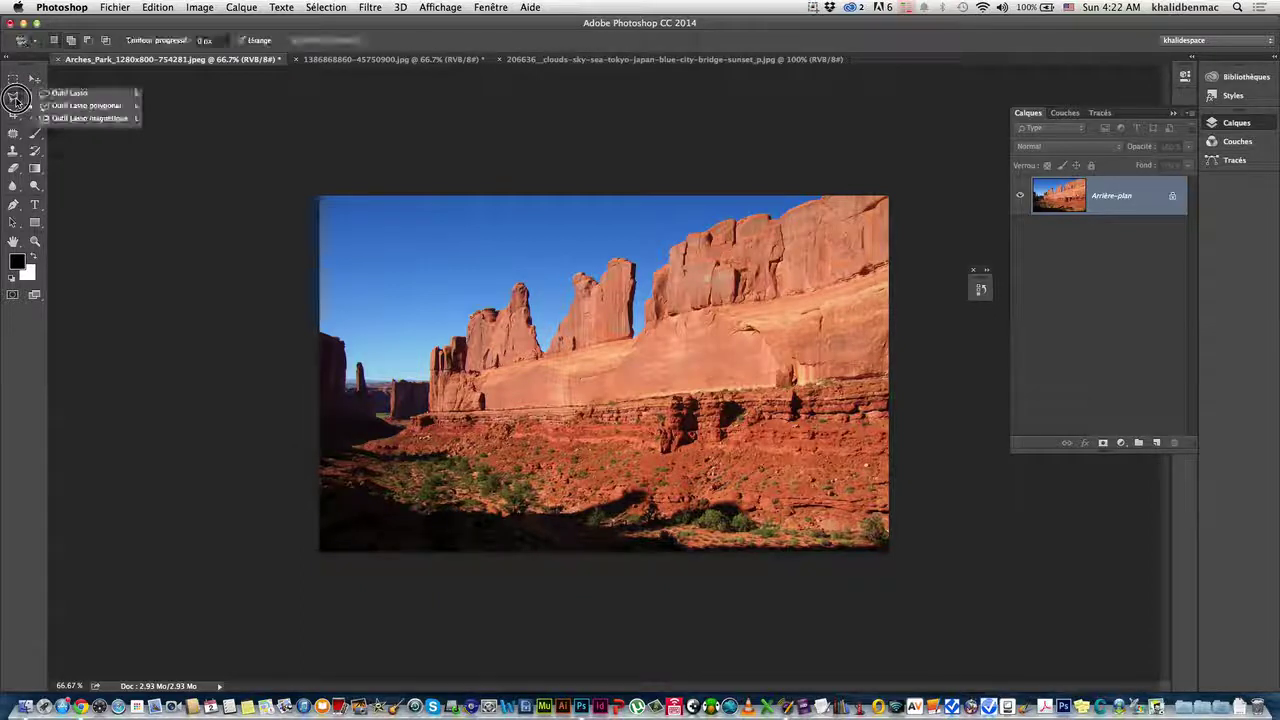
pyautogui.click(57, 92)
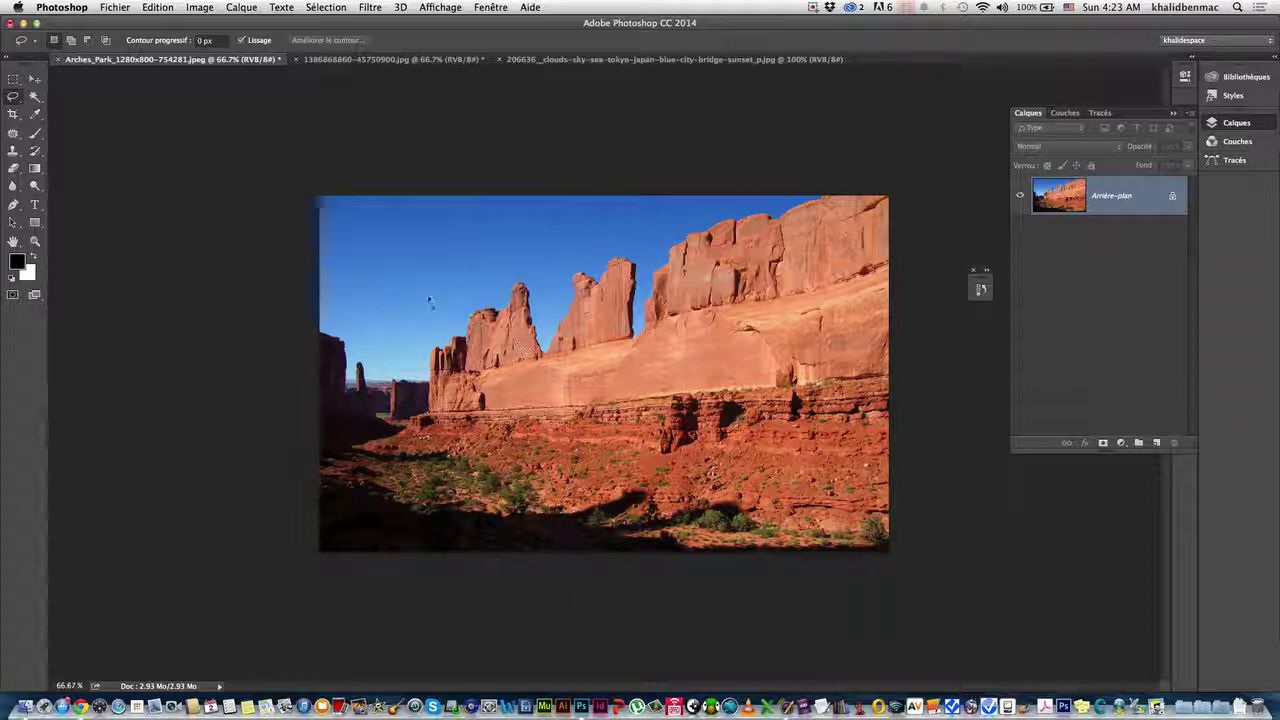
pyautogui.click(14, 96)
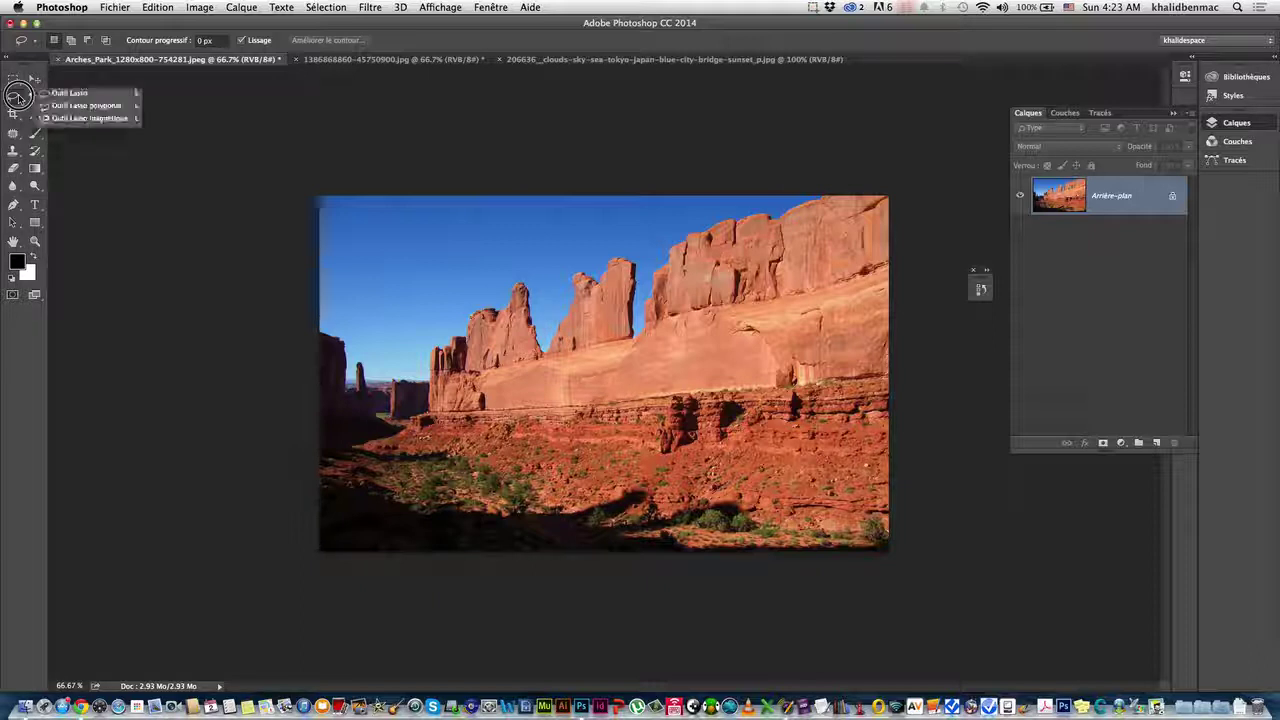
pyautogui.click(64, 95)
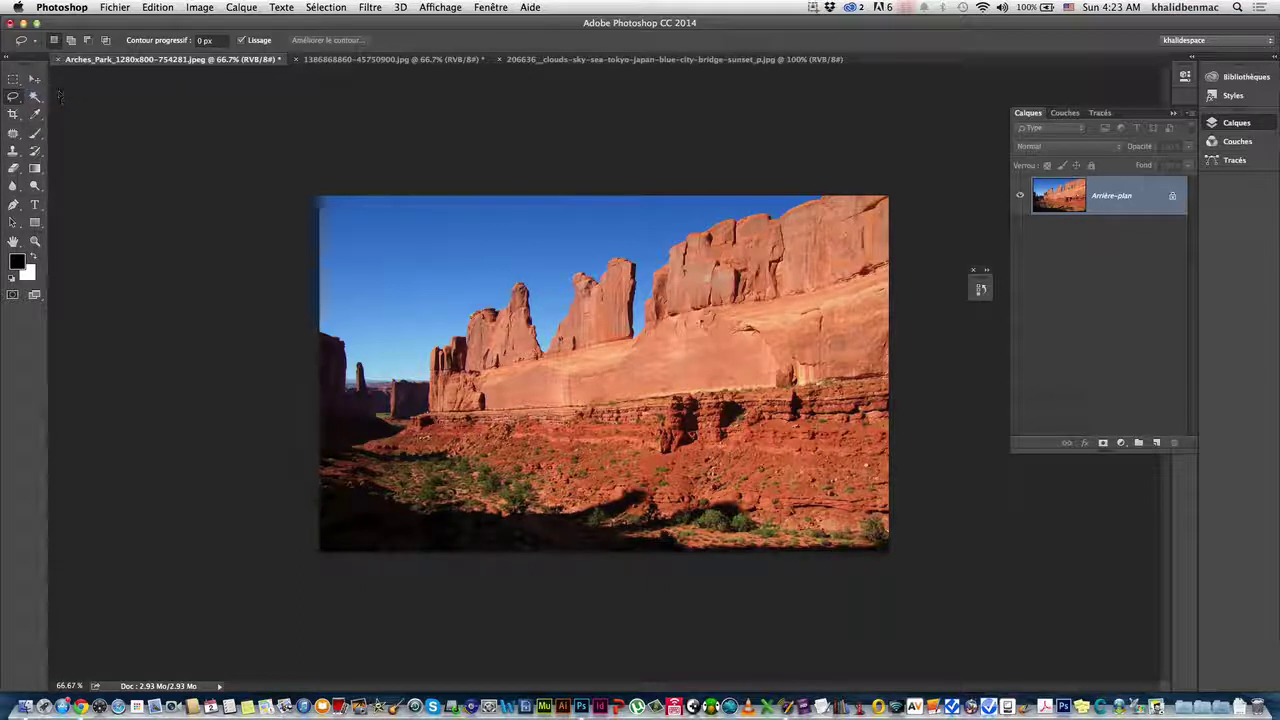
# Step: Draw and discard a freehand spire selection, pick the Polygonal Lasso, and switch to the clock cube image
pyautogui.moveTo(495, 262); pyautogui.dragTo(532, 237)
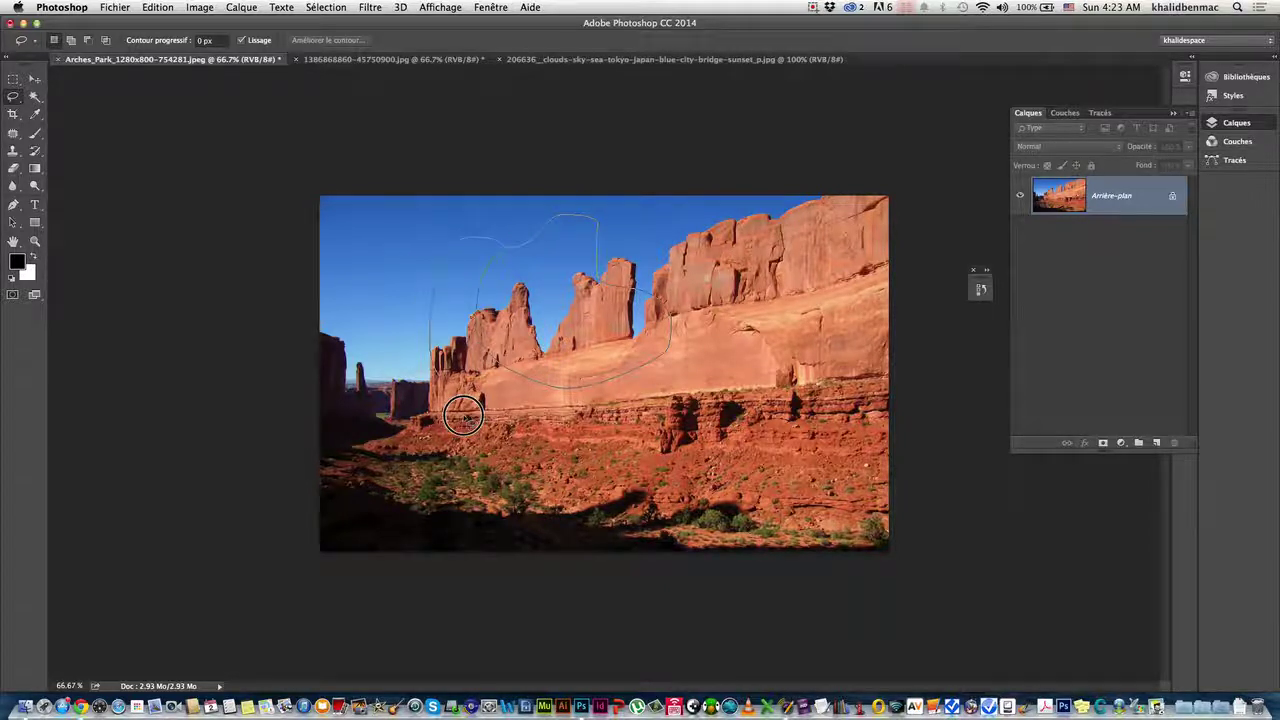
pyautogui.moveTo(532, 237)
pyautogui.mouseDown()
pyautogui.moveTo(770, 322)
pyautogui.moveTo(740, 360)
pyautogui.mouseUp()
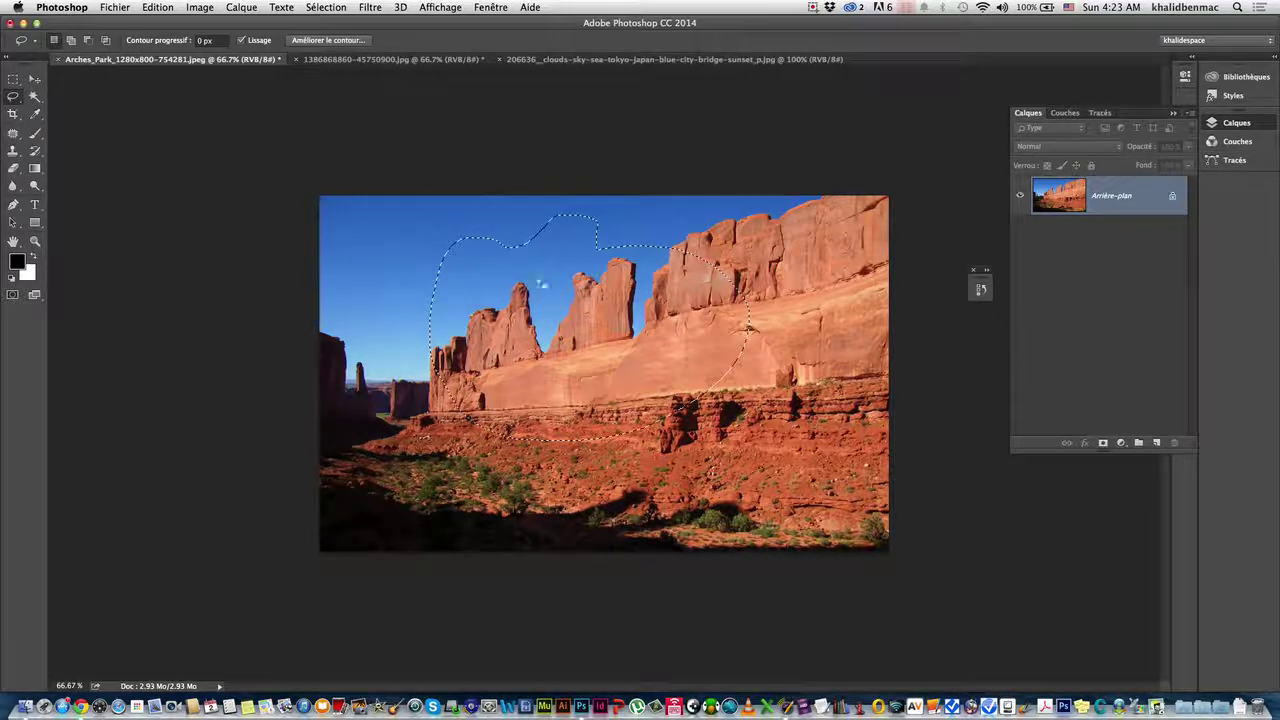
pyautogui.moveTo(460, 372); pyautogui.dragTo(119, 143)
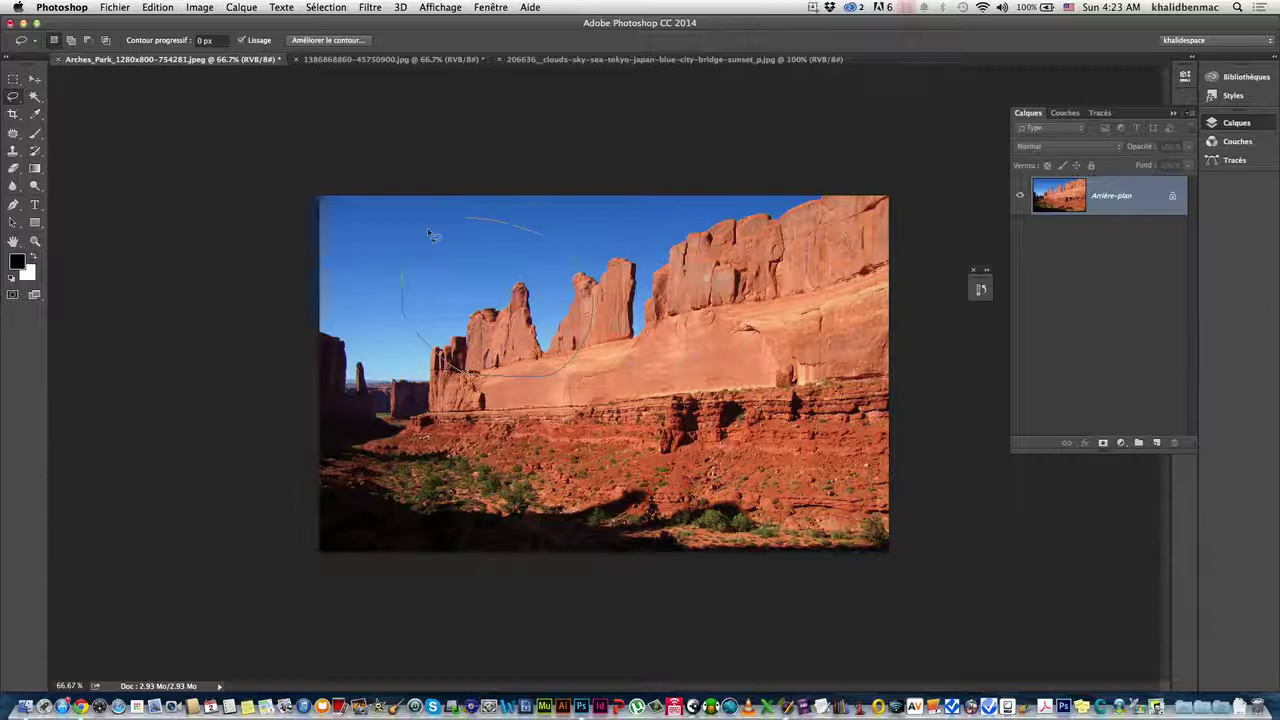
pyautogui.moveTo(13, 96); pyautogui.dragTo(58, 109)
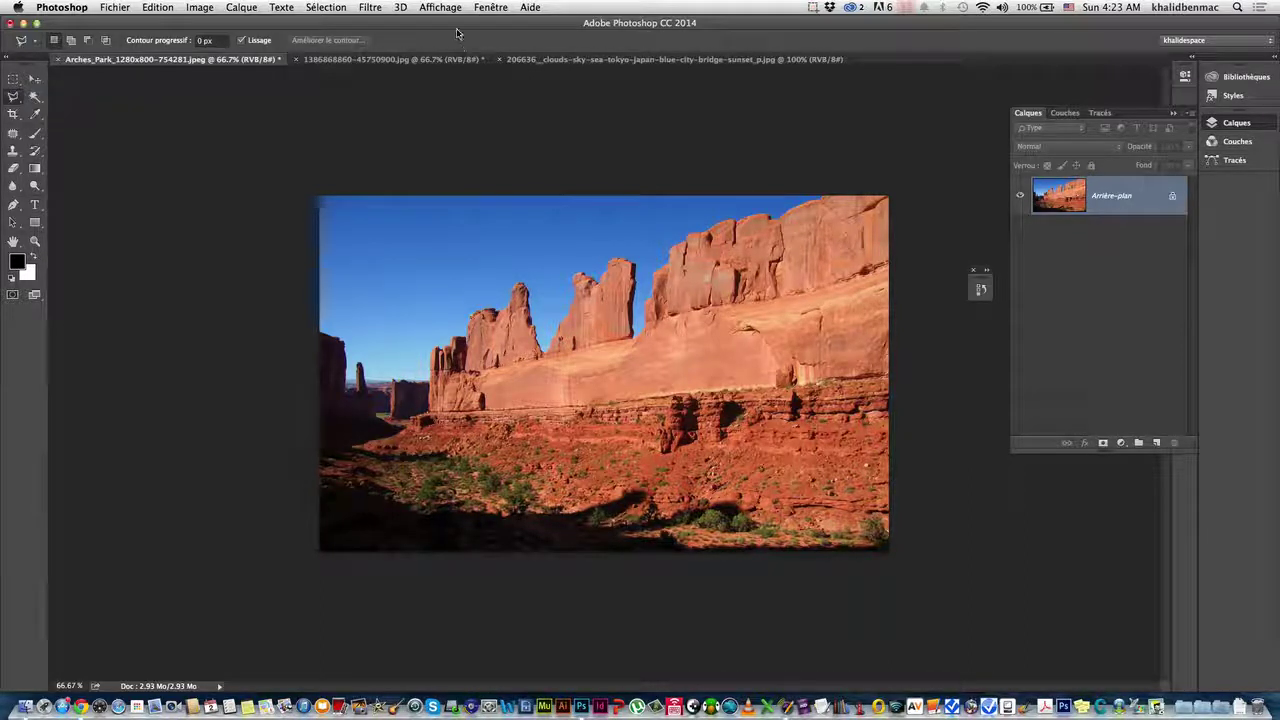
pyautogui.click(395, 60)
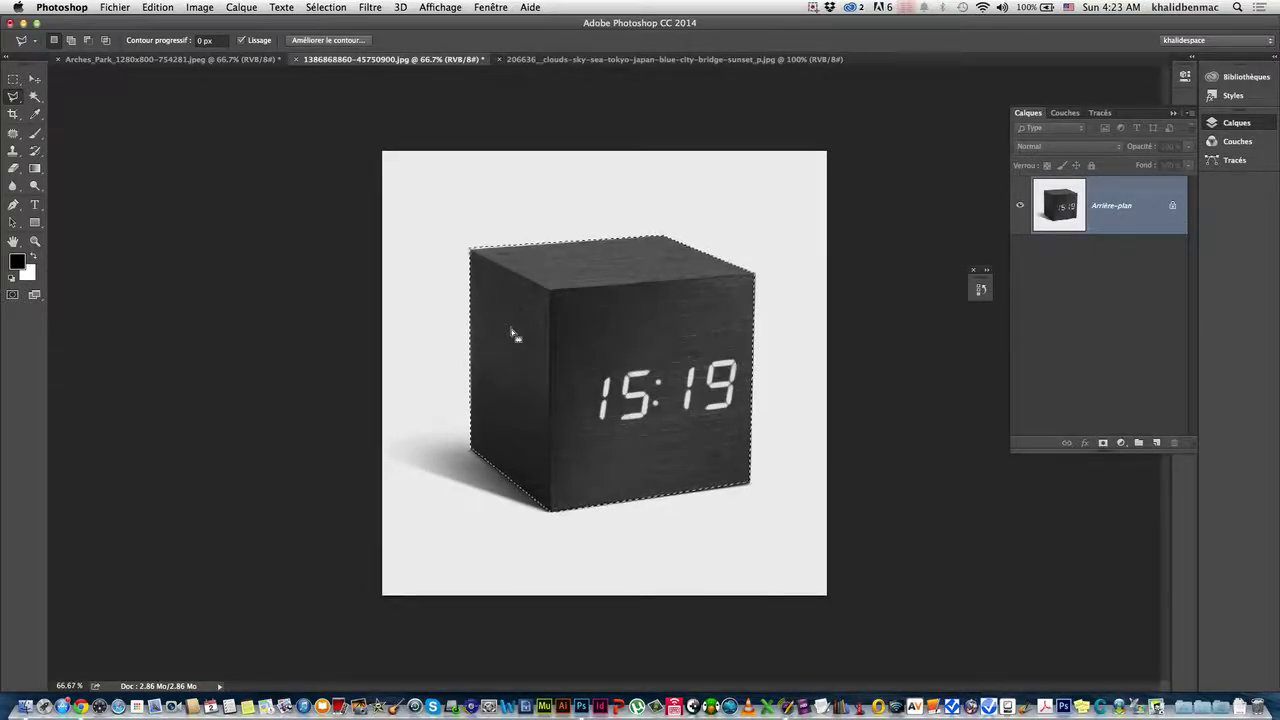
# Step: Clear the cube image's selection and set up the Polygonal Lasso at 100% zoom
pyautogui.press('m')
pyautogui.click(463, 219)
pyautogui.click(13, 96)
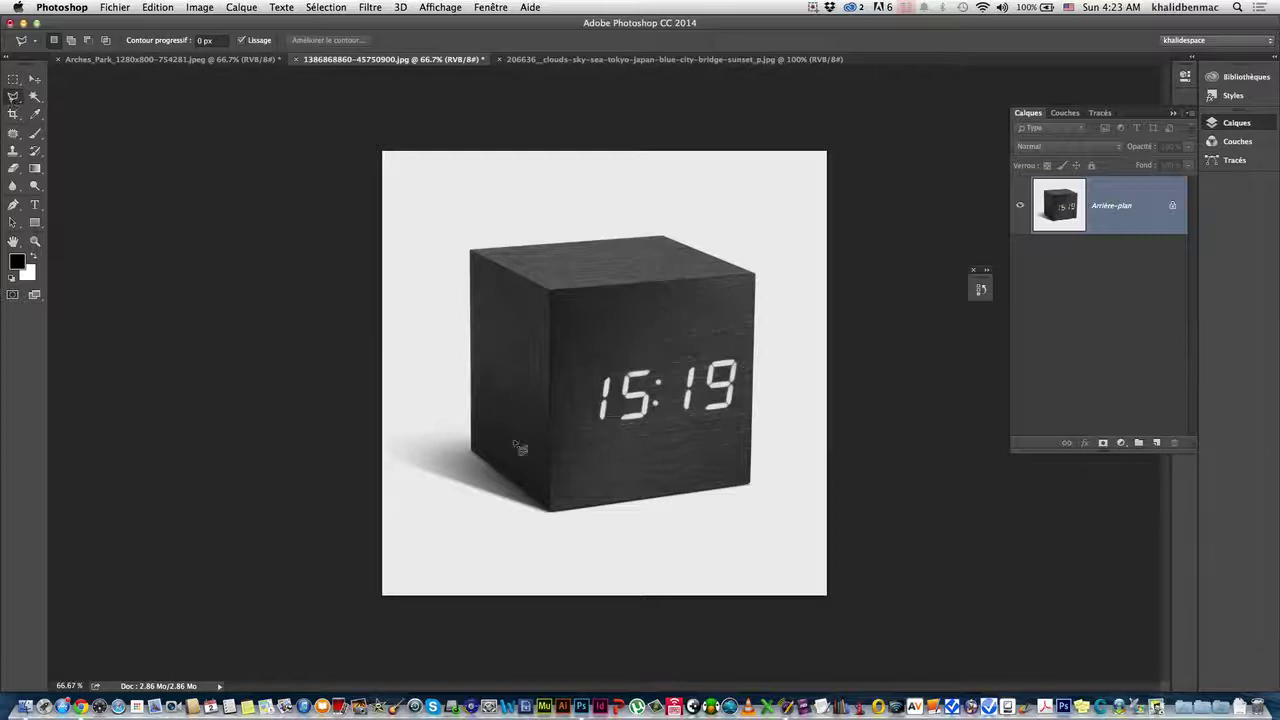
pyautogui.press('super+plus')
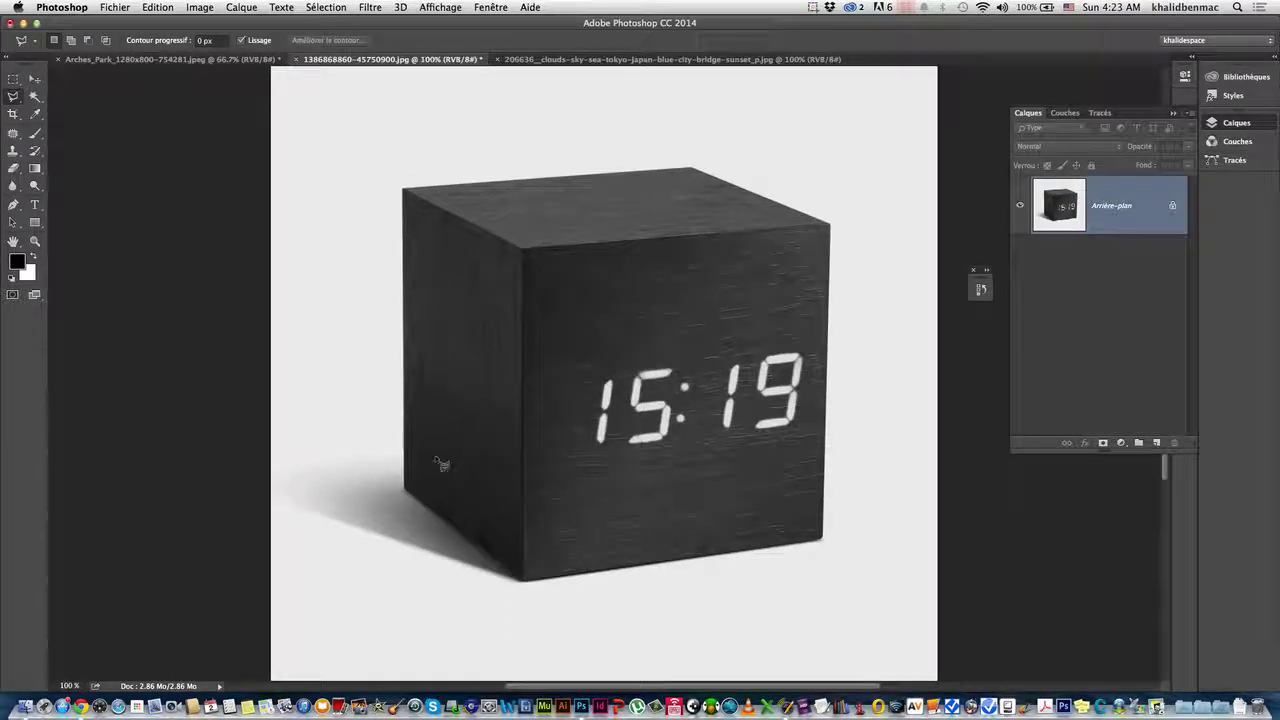
# Step: Outline the clock cube through its six corners, then return to the Arches Park photo
pyautogui.click(405, 492)
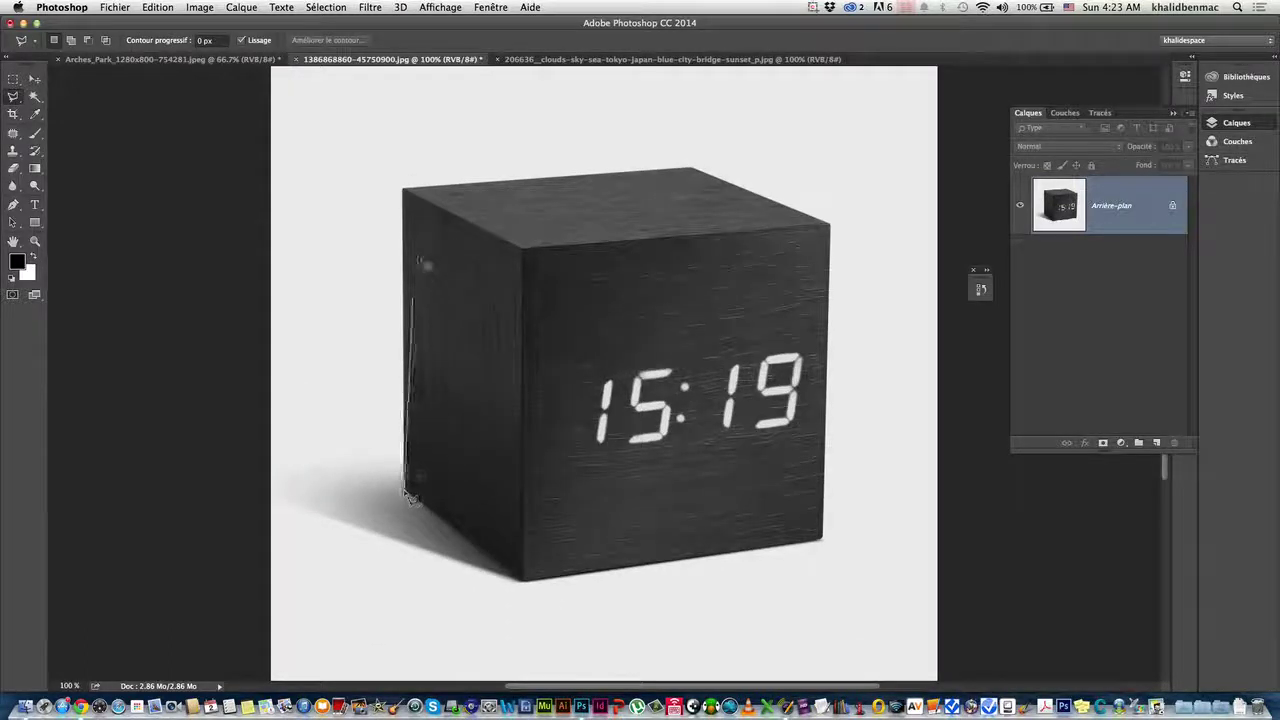
pyautogui.click(403, 190)
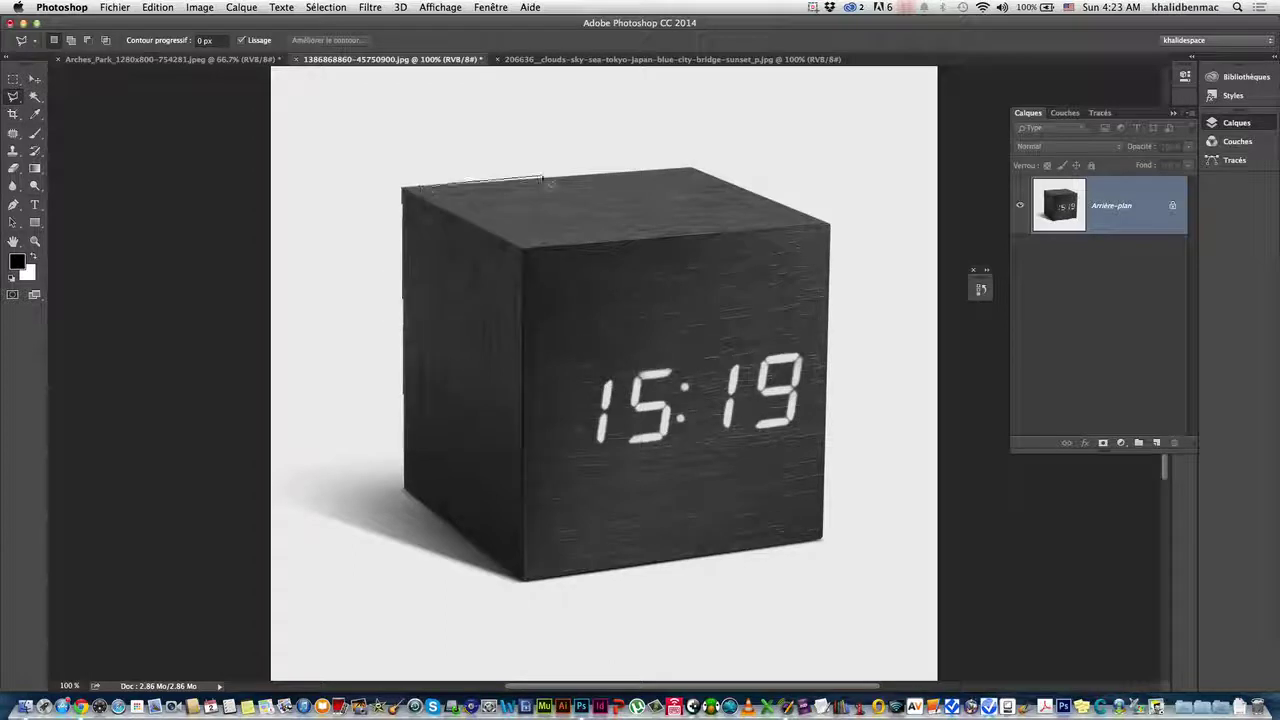
pyautogui.click(695, 171)
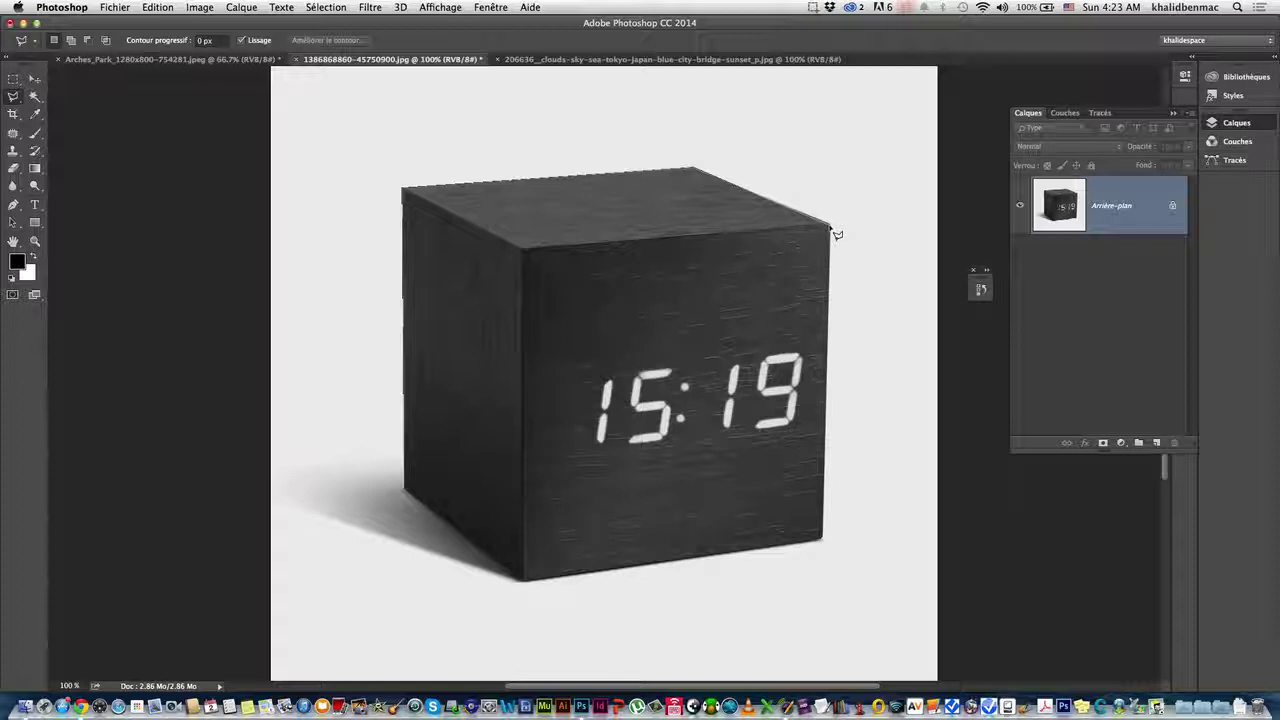
pyautogui.click(831, 228)
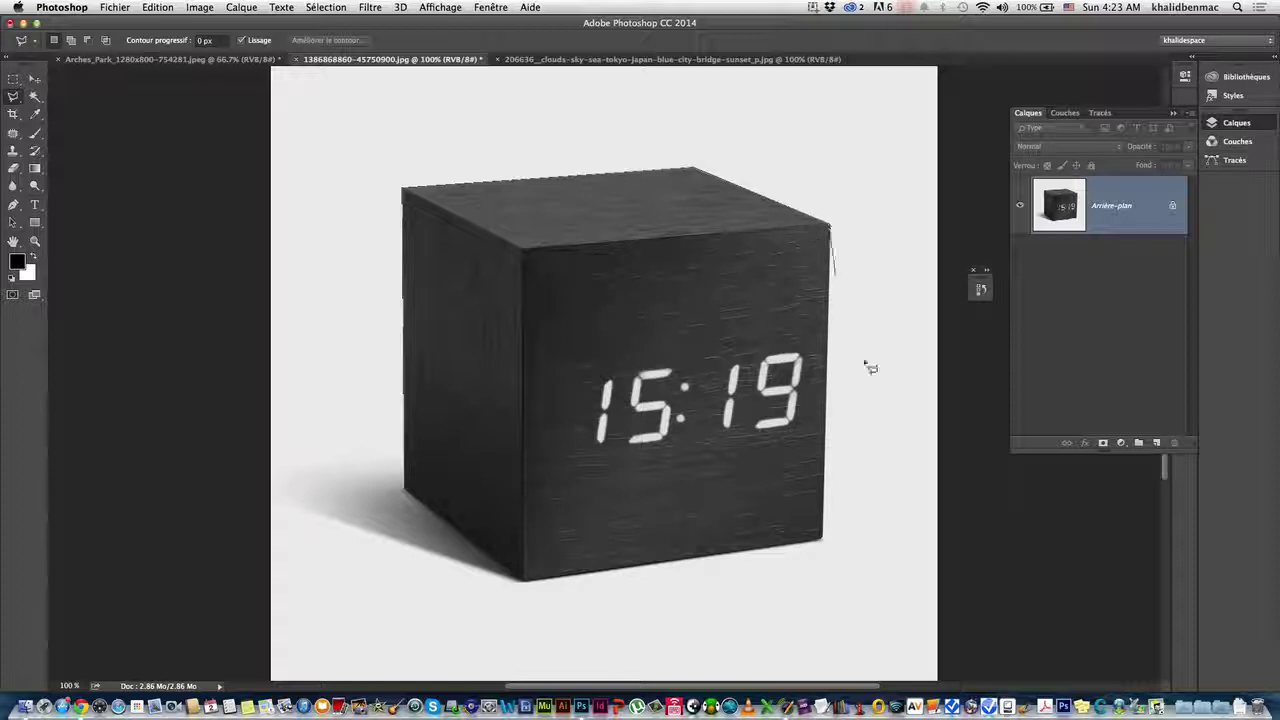
pyautogui.click(822, 540)
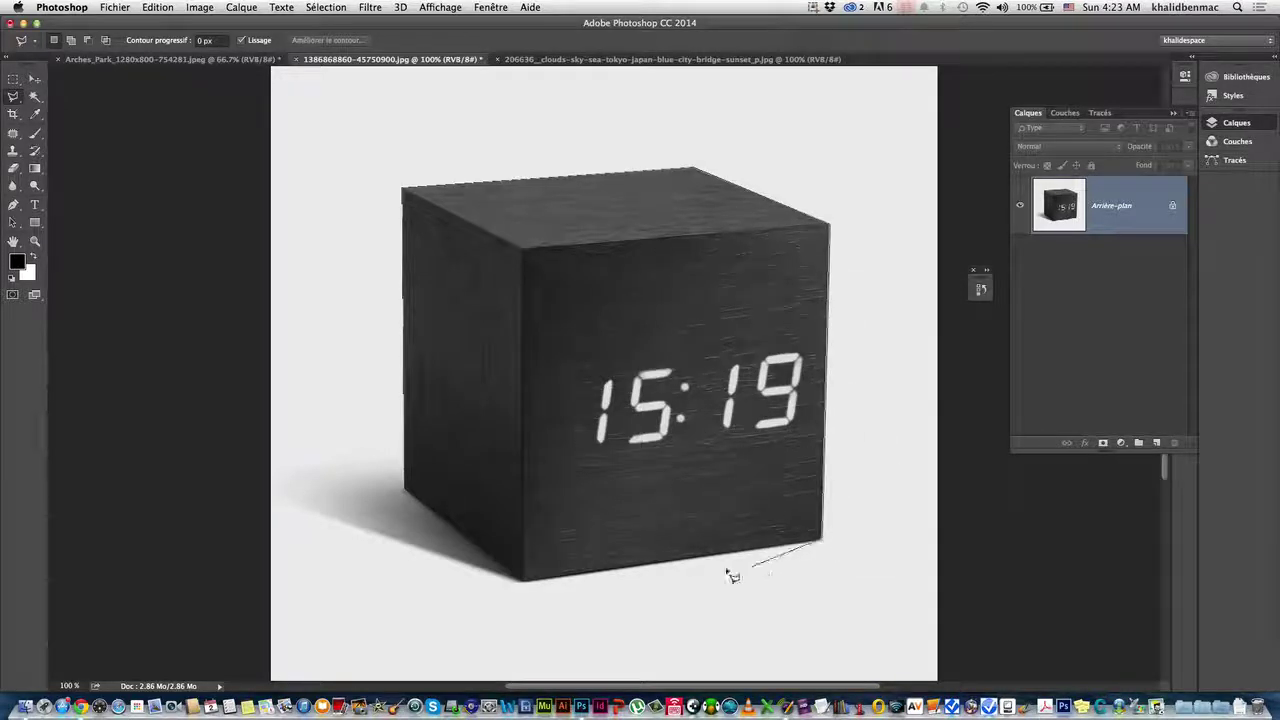
pyautogui.click(525, 584)
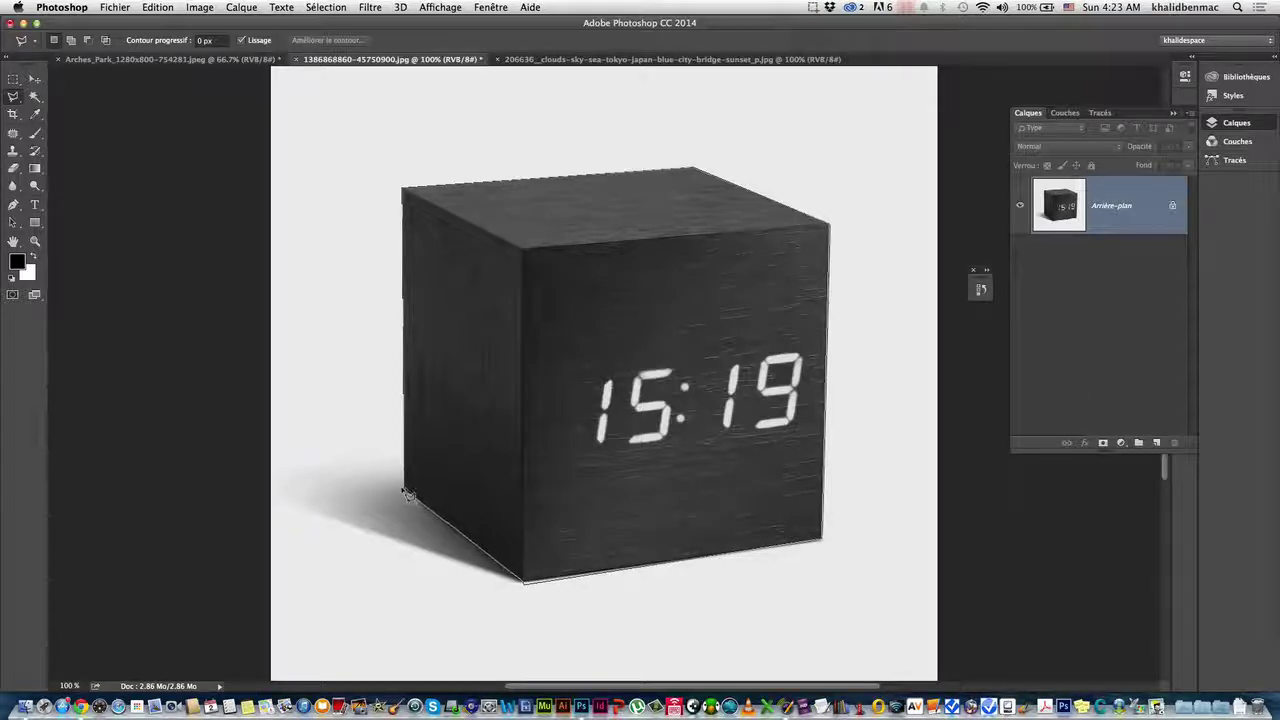
pyautogui.click(407, 494)
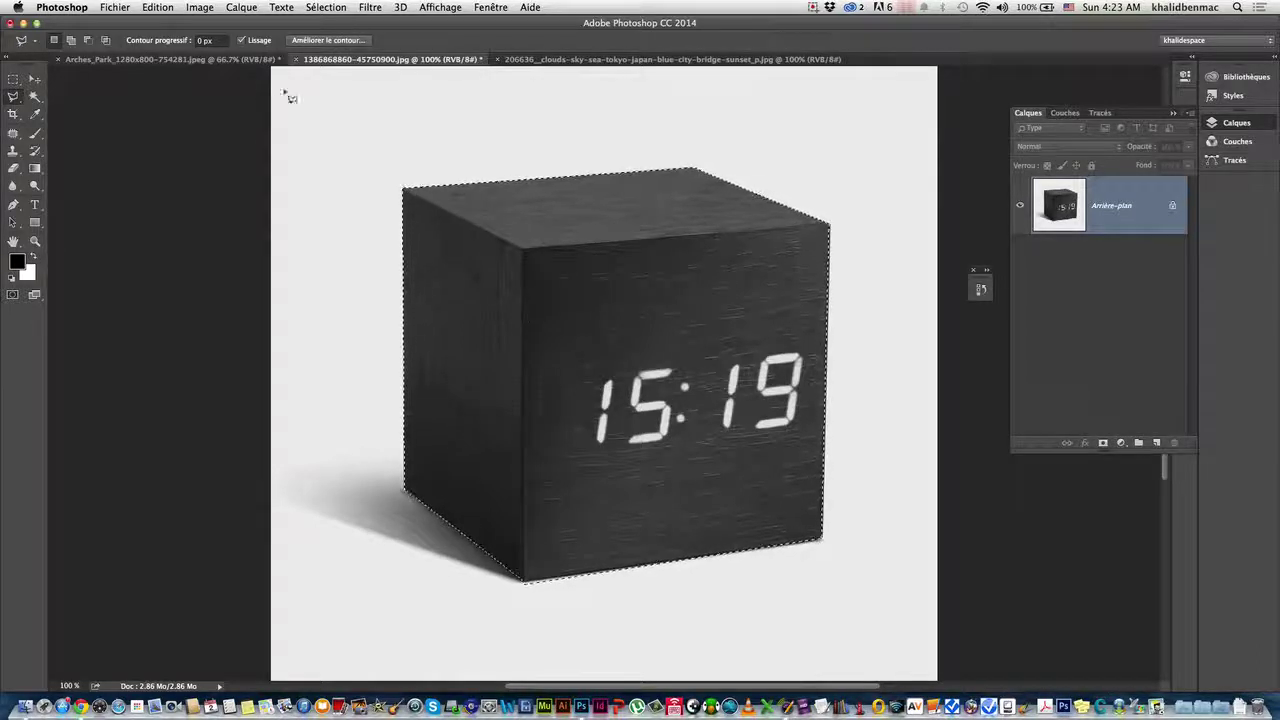
pyautogui.click(225, 60)
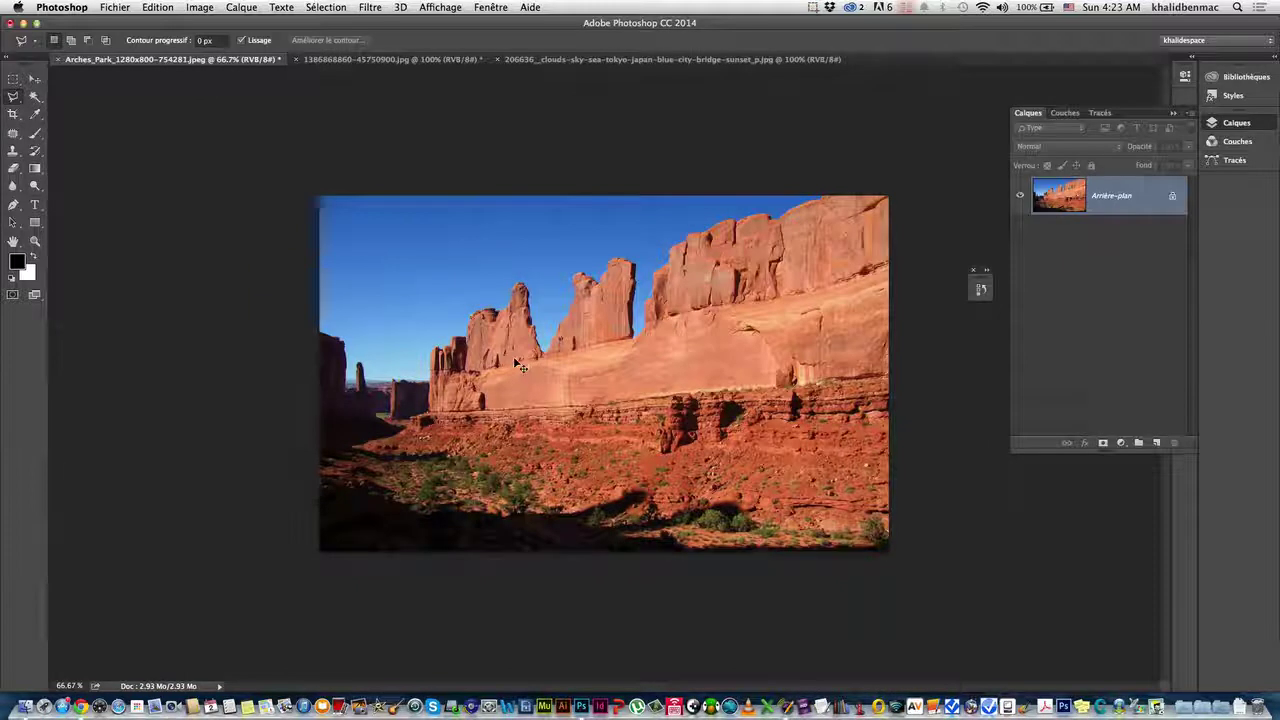
# Step: Paste the clock cube onto the canyon photo as Calque 1 and nudge it slightly up
pyautogui.hotkey('ctrl', 'v')
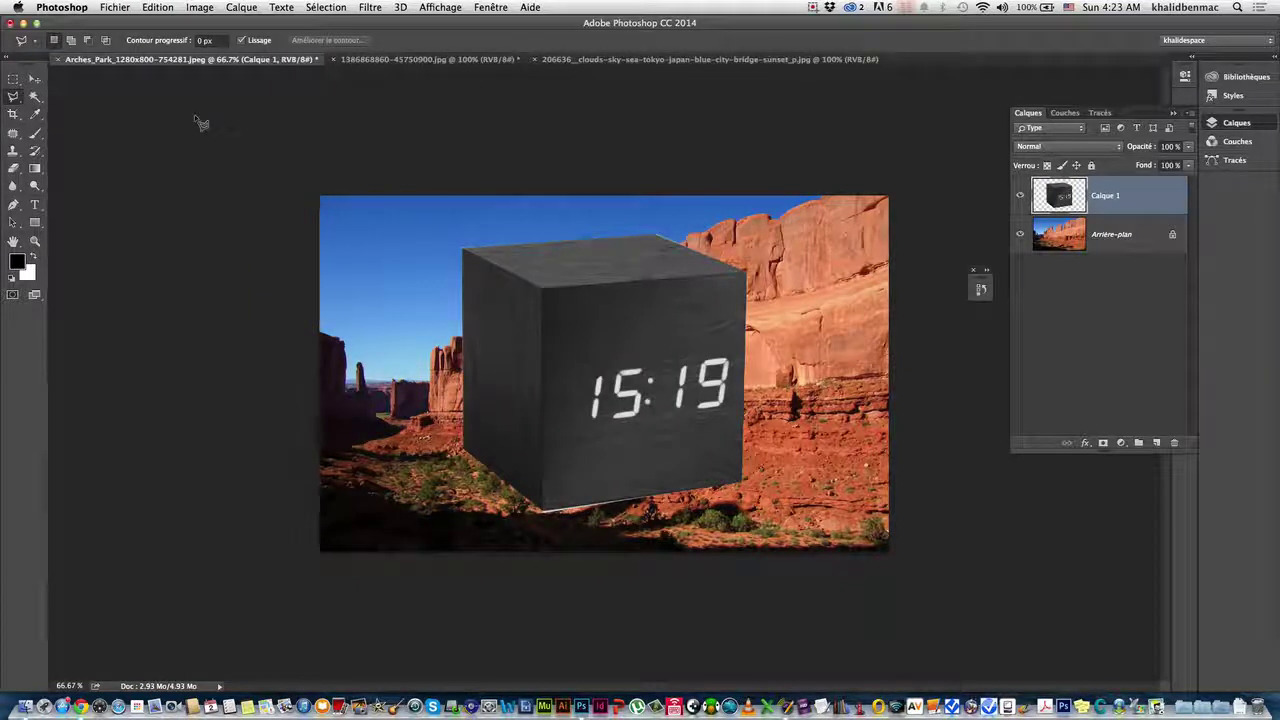
pyautogui.click(35, 78)
pyautogui.moveTo(624, 331); pyautogui.dragTo(620, 318)
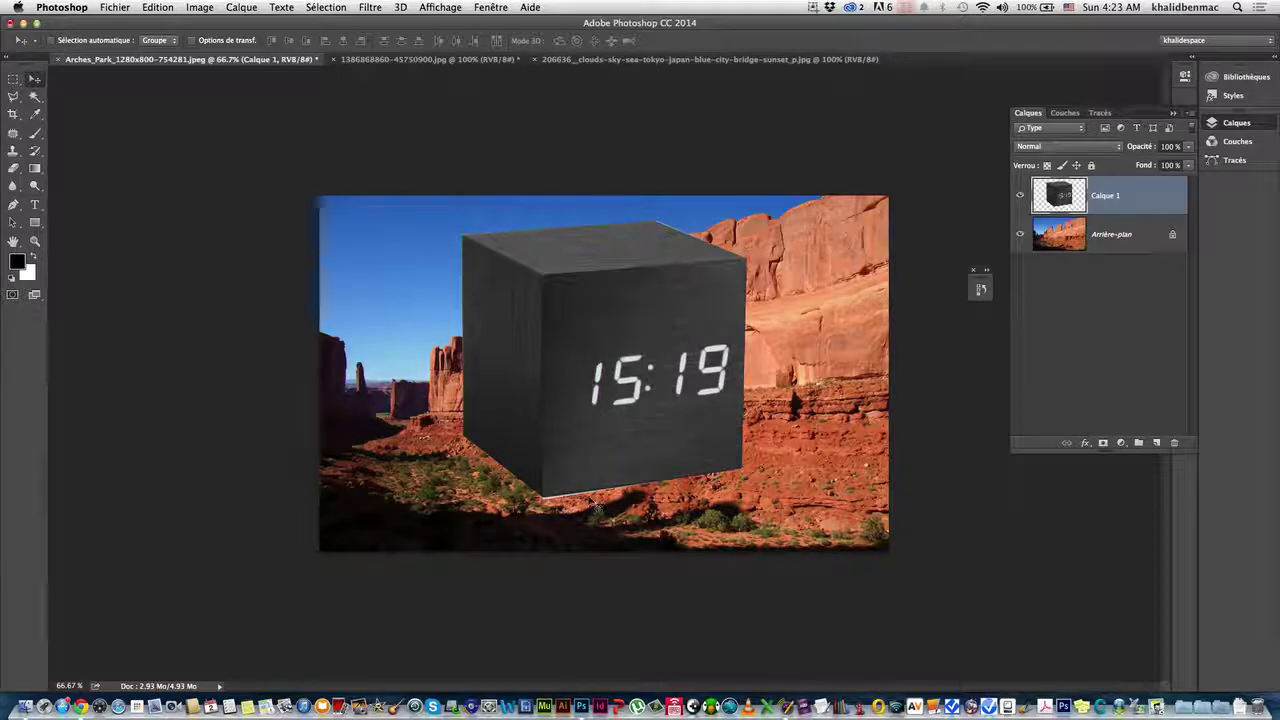
pyautogui.press('super+plus')
pyautogui.press('super+plus')
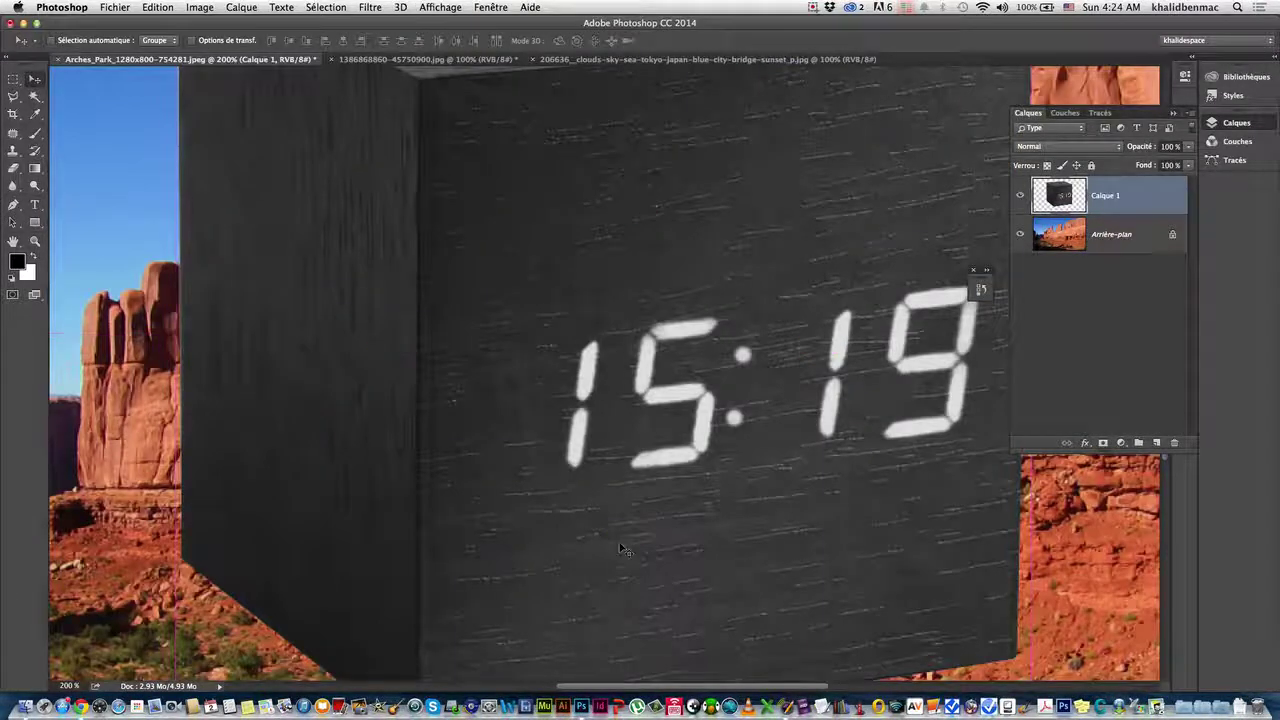
pyautogui.scroll(-10, 620, 548)
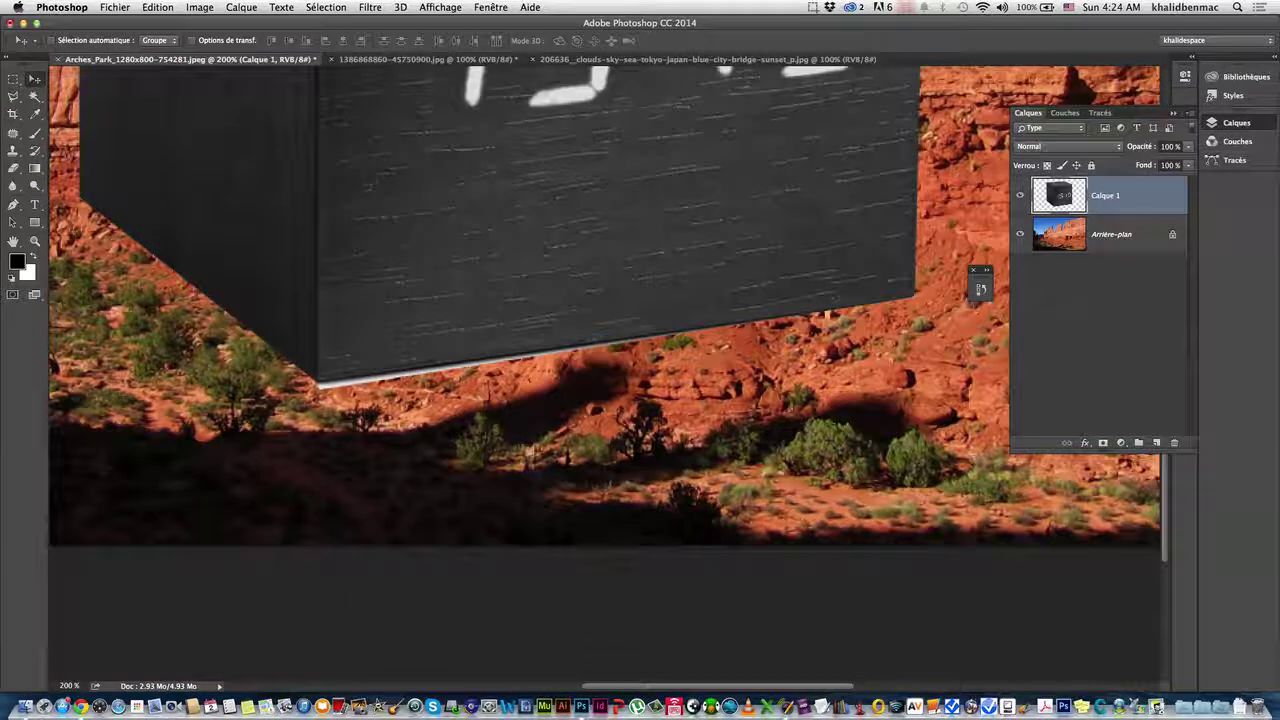
# Step: Select and delete the light strip under the cube's bottom edge, then deselect
pyautogui.click(13, 96)
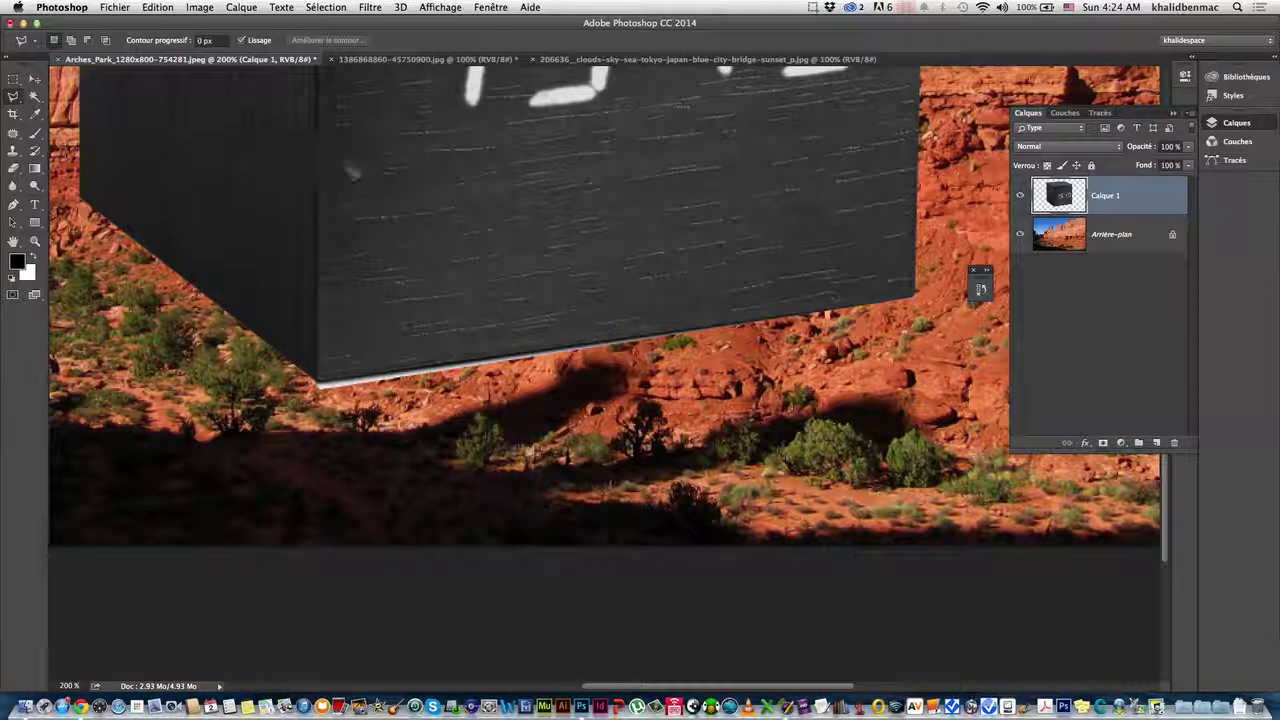
pyautogui.click(914, 299)
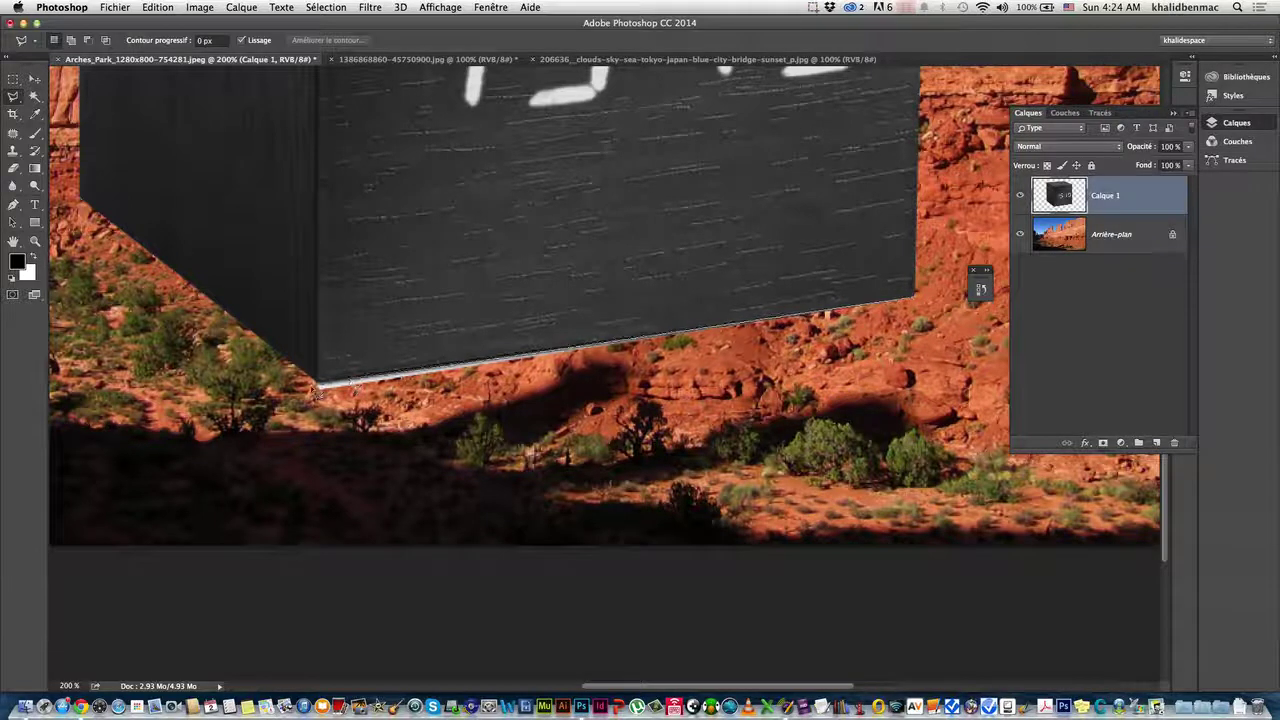
pyautogui.click(316, 386)
pyautogui.click(338, 447)
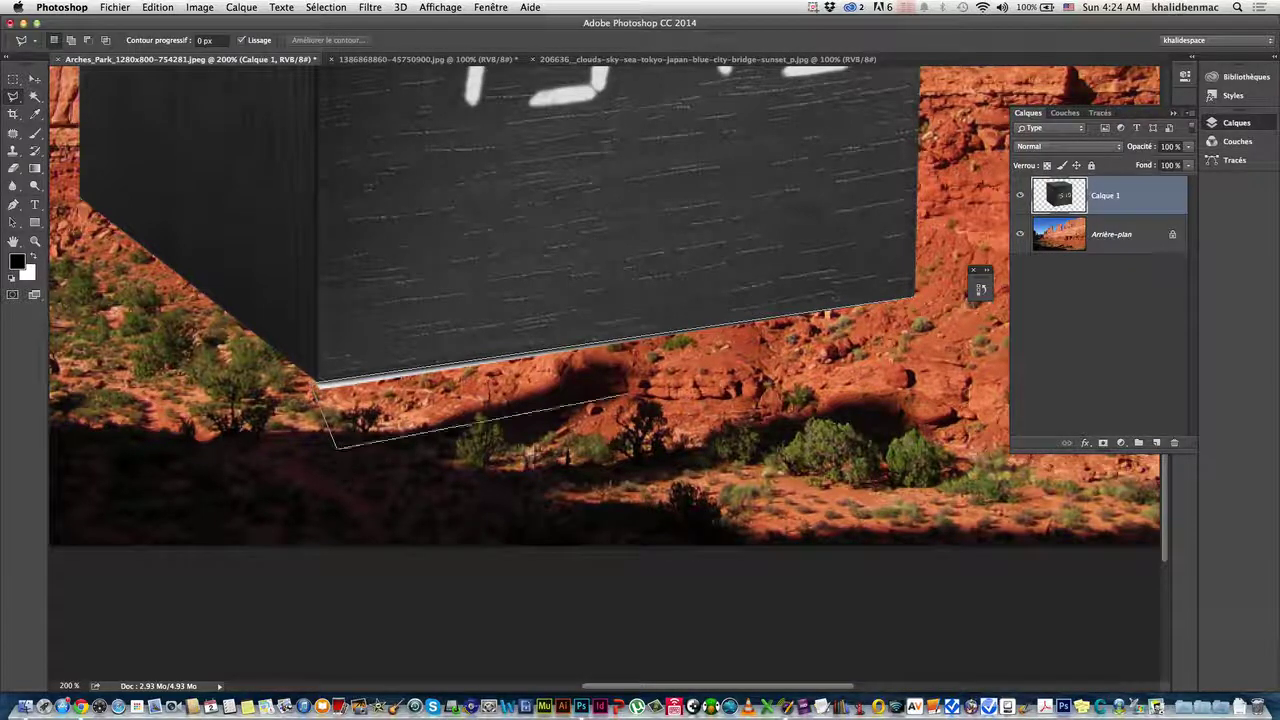
pyautogui.click(913, 300)
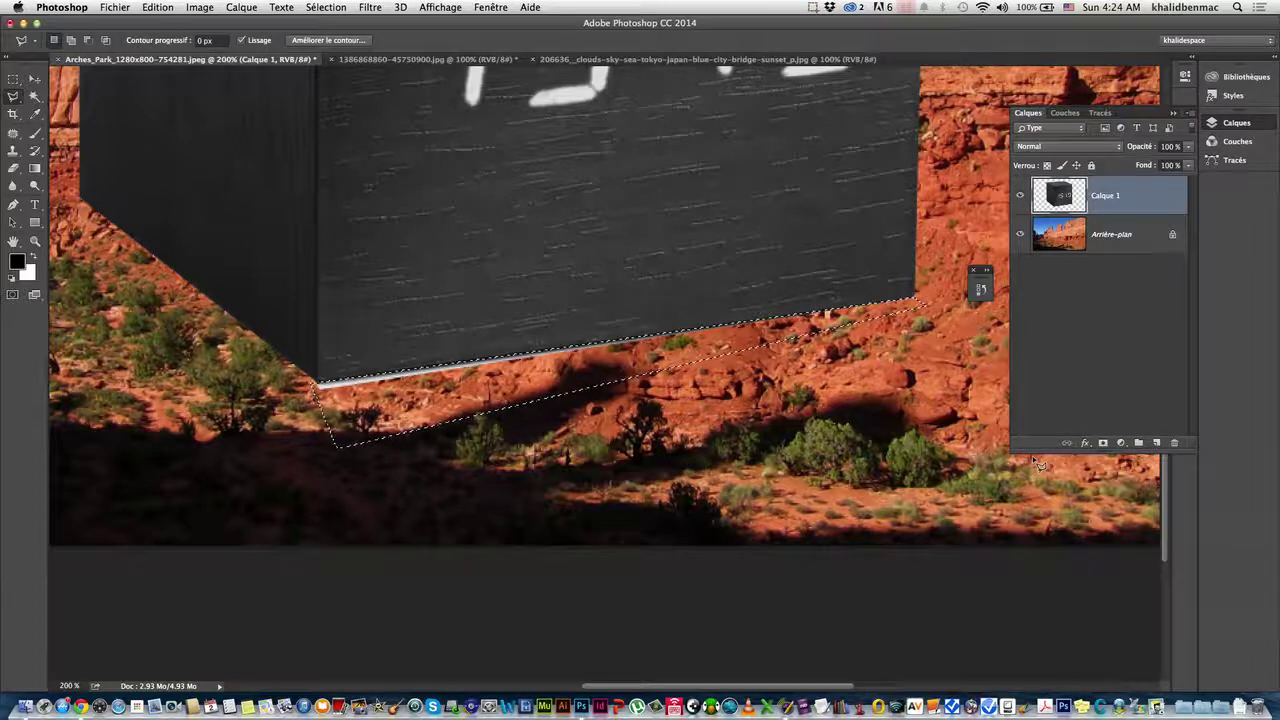
pyautogui.press('Delete')
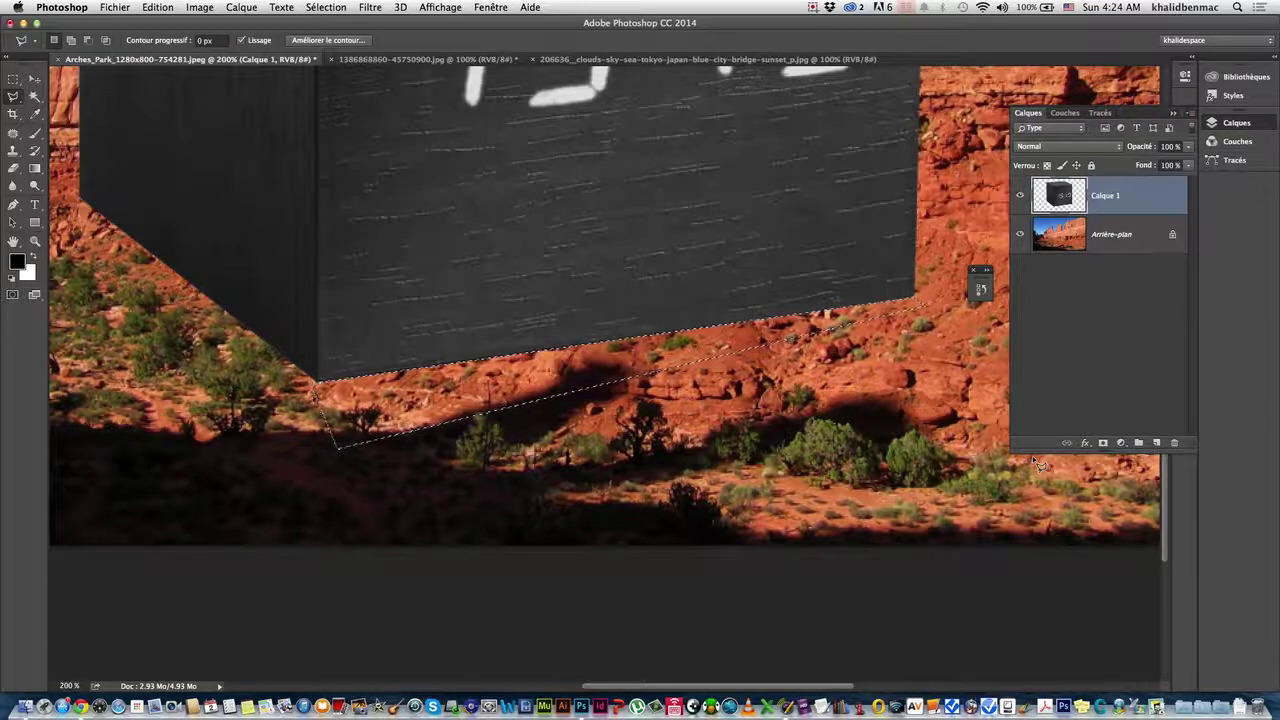
pyautogui.click(13, 78)
pyautogui.click(433, 261)
# Step: At 200% zoom, select the light fringe along the cube's top edge with the Polygonal Lasso
pyautogui.press('super+minus')
pyautogui.press('super+minus')
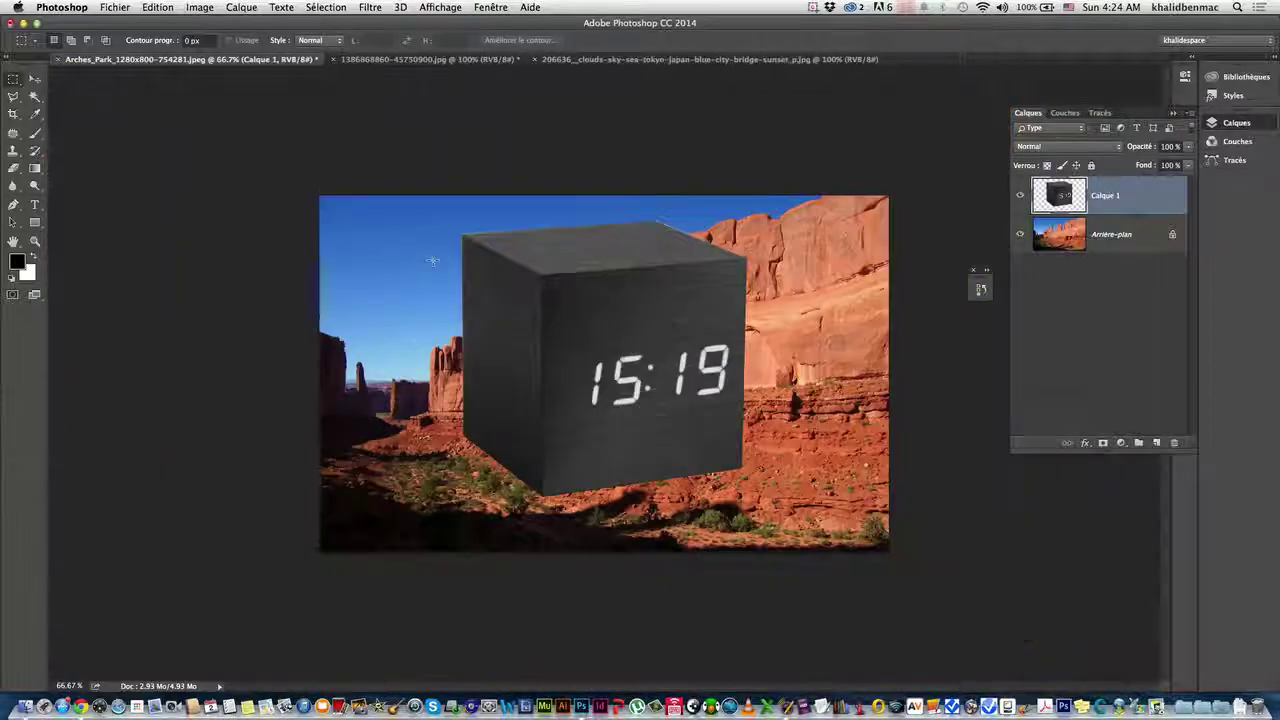
pyautogui.press('super+plus')
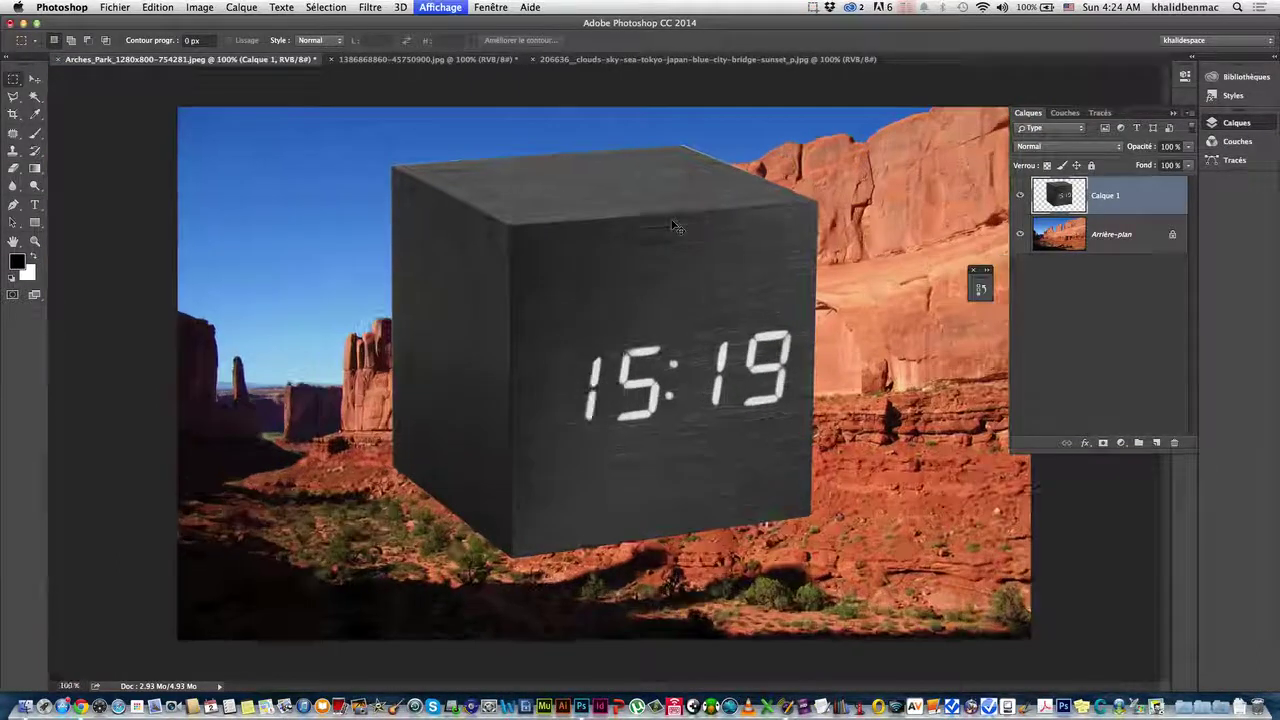
pyautogui.press('super+plus')
pyautogui.scroll(5, 706, 201)
pyautogui.scroll(2, 223, 143)
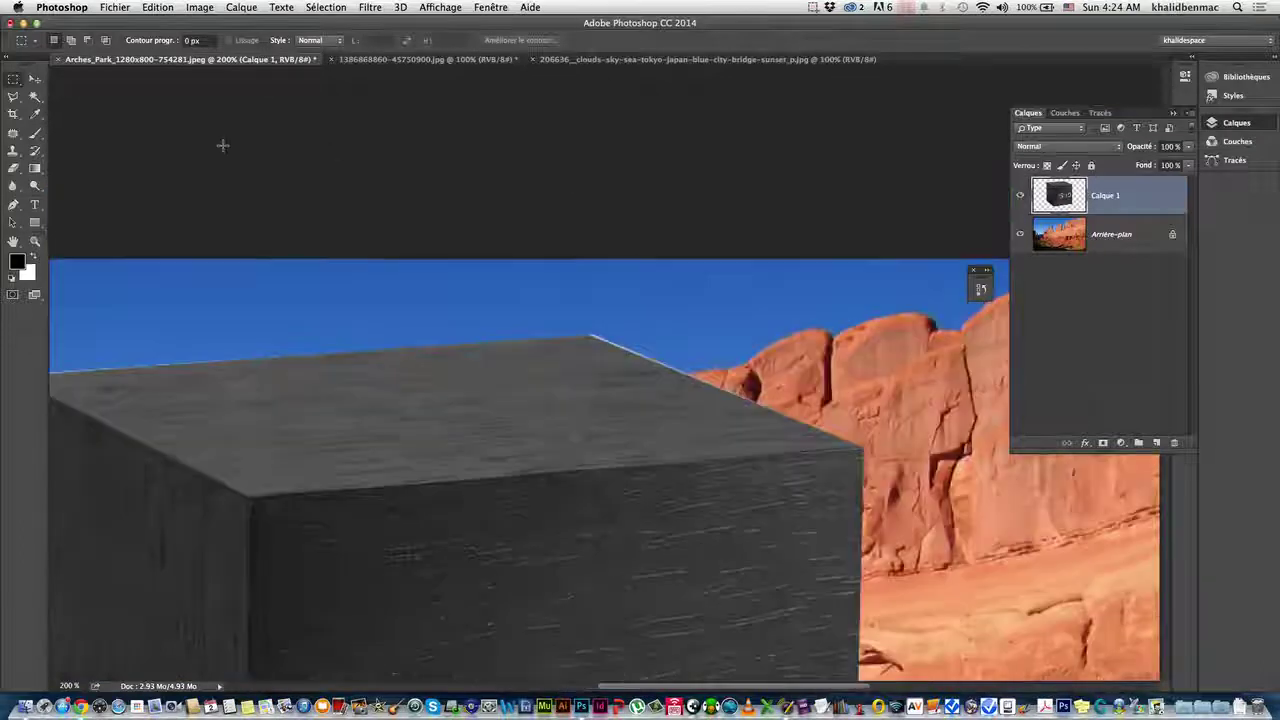
pyautogui.click(14, 97)
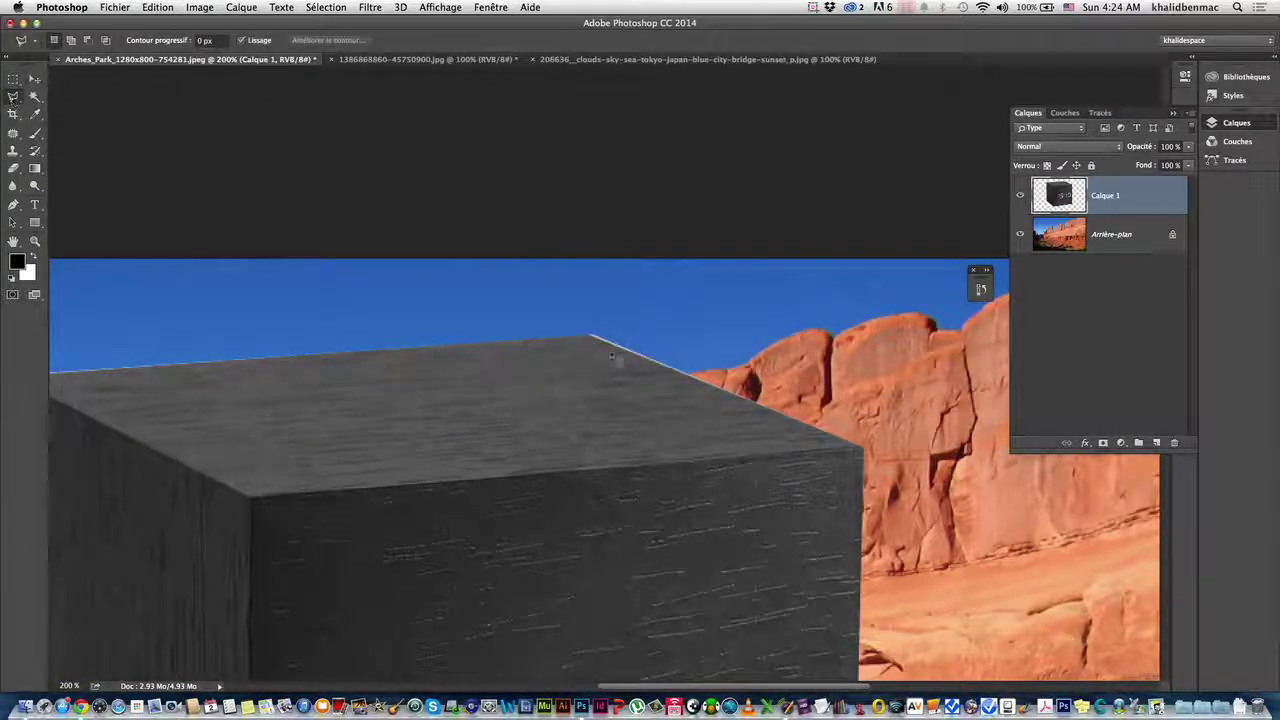
pyautogui.click(590, 338)
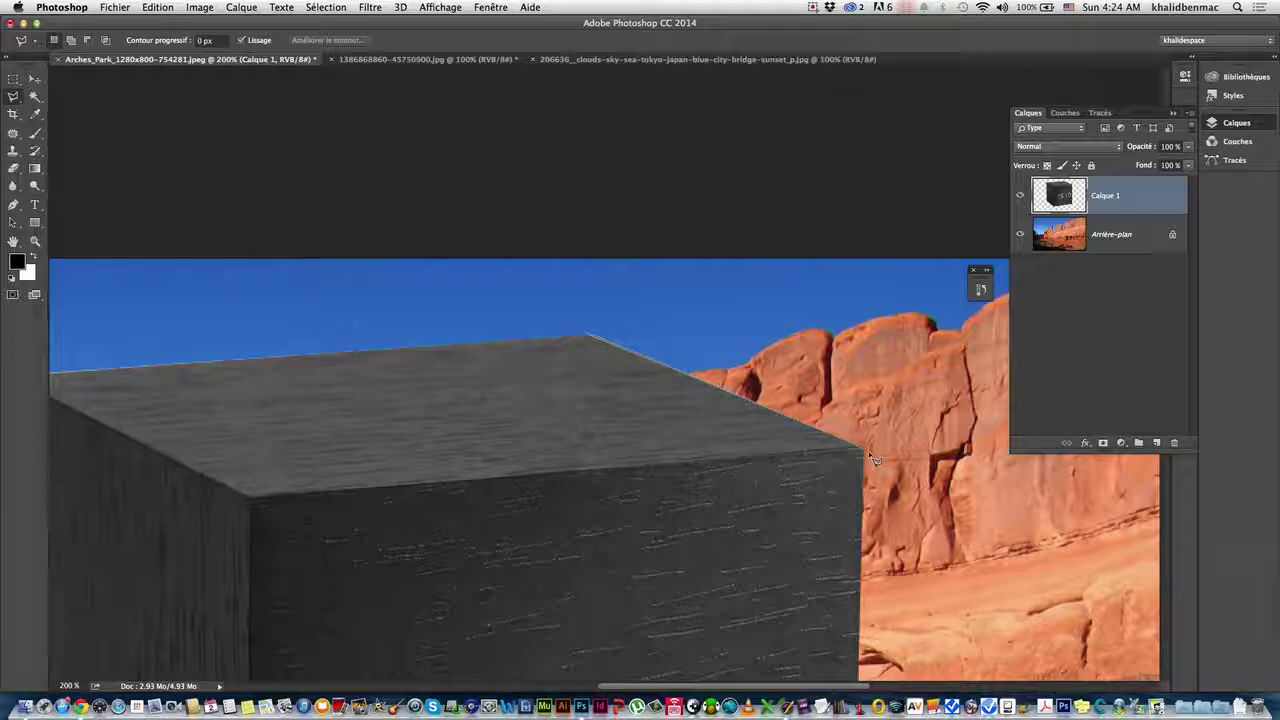
pyautogui.click(590, 334)
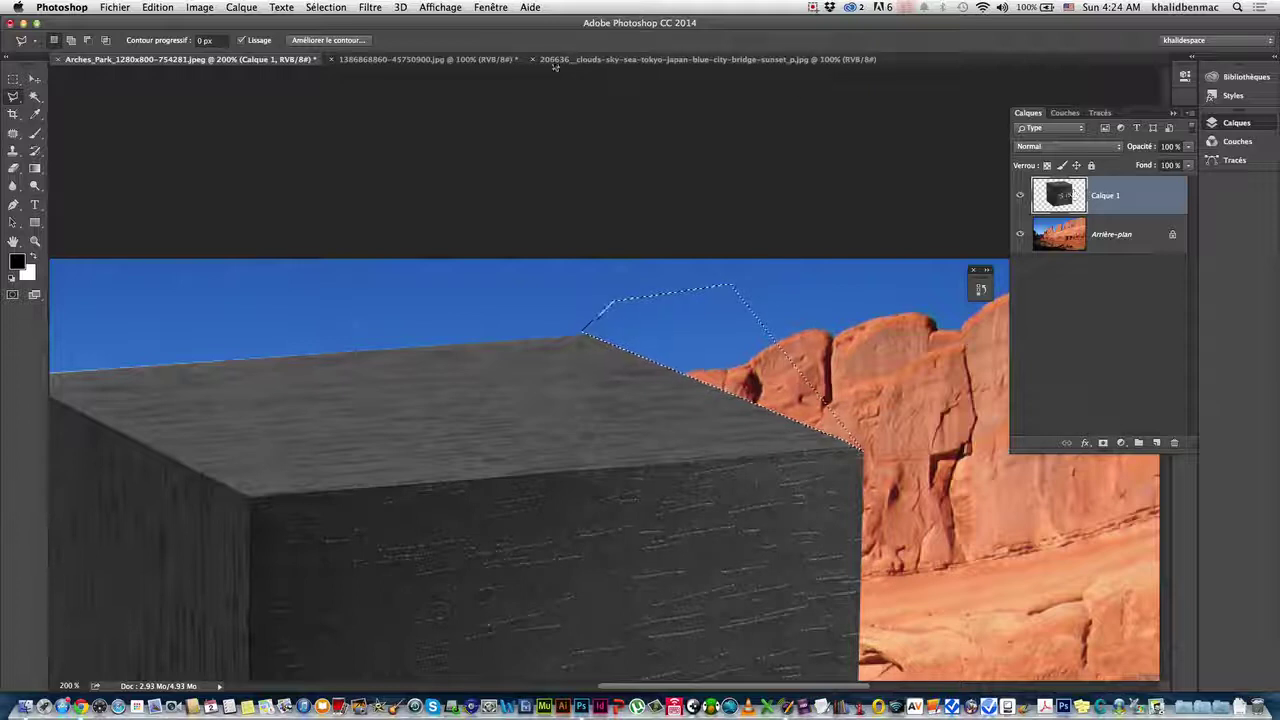
# Step: Switch to the Rectangular Marquee, zoom out, and drag the clock cube layer to the trash
pyautogui.click(14, 78)
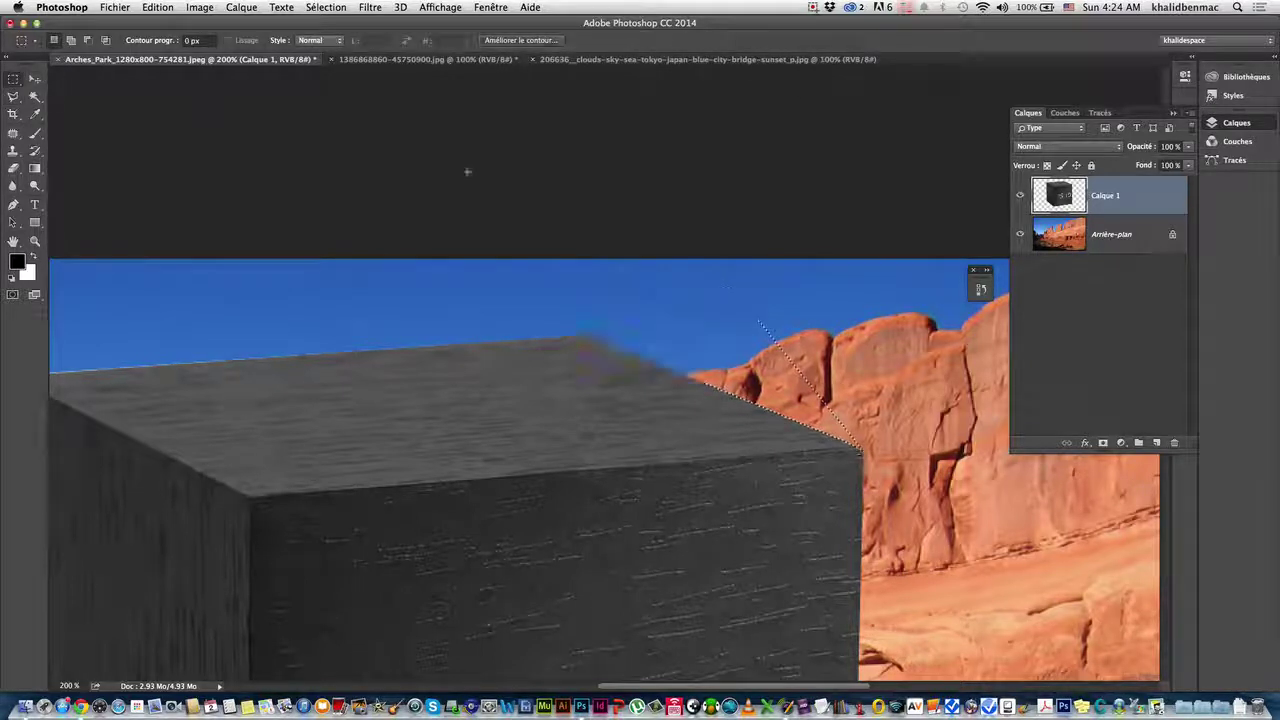
pyautogui.press('super+minus')
pyautogui.press('super+minus')
pyautogui.press('super+minus')
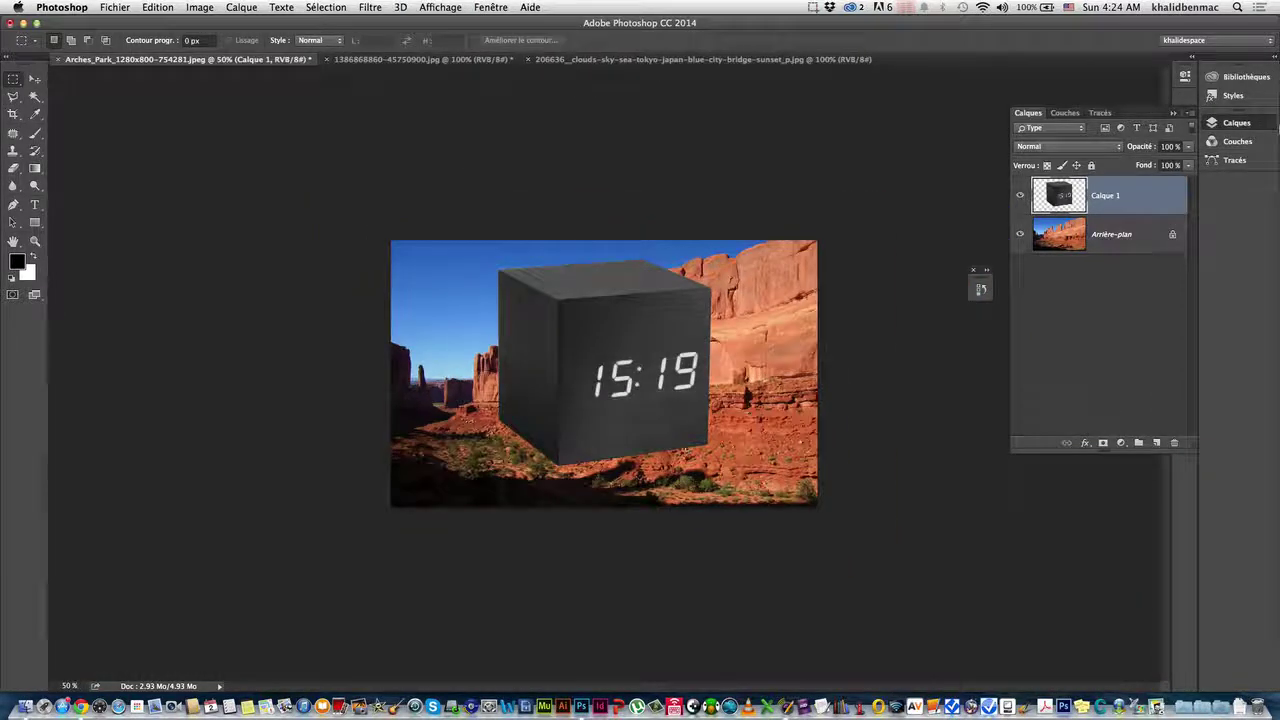
pyautogui.moveTo(1058, 195); pyautogui.dragTo(1178, 444)
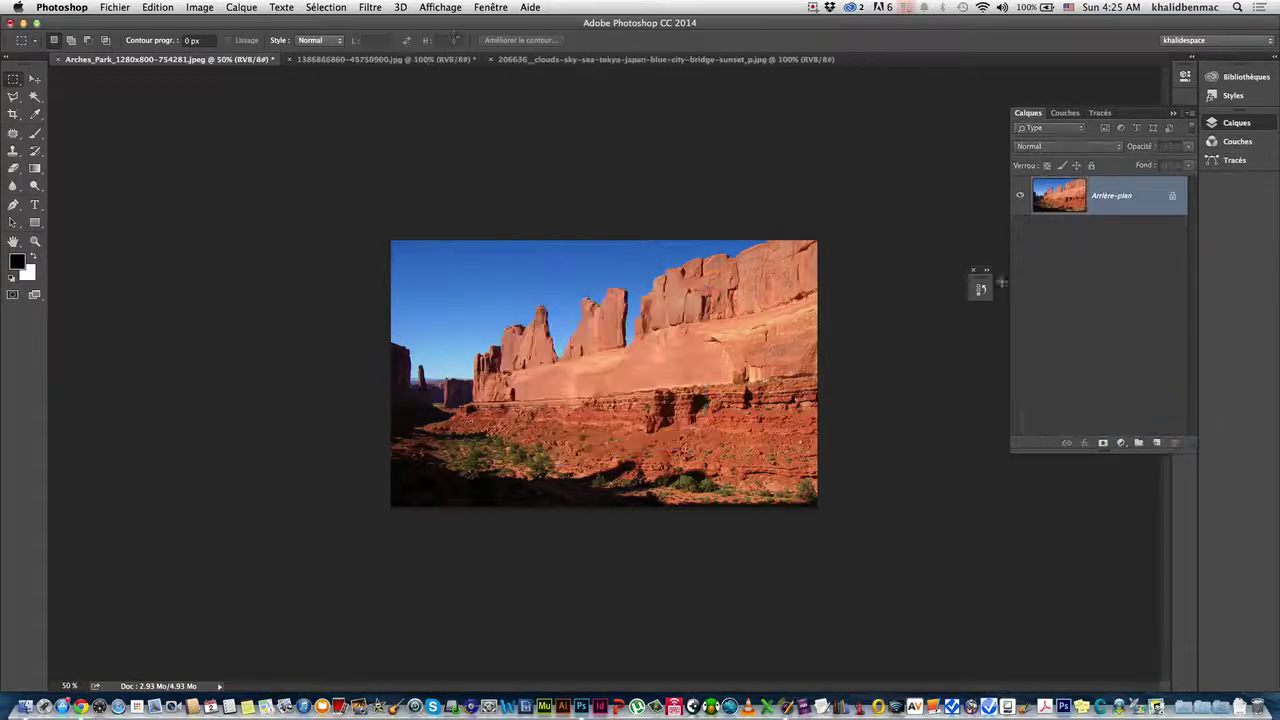
# Step: Browse the Lasso flyout and view the single-layer rock photo at 100%
pyautogui.click(20, 102)
pyautogui.moveTo(20, 102)
pyautogui.mouseDown()
pyautogui.moveTo(56, 122)
pyautogui.moveTo(52, 105)
pyautogui.moveTo(80, 108)
pyautogui.mouseUp()
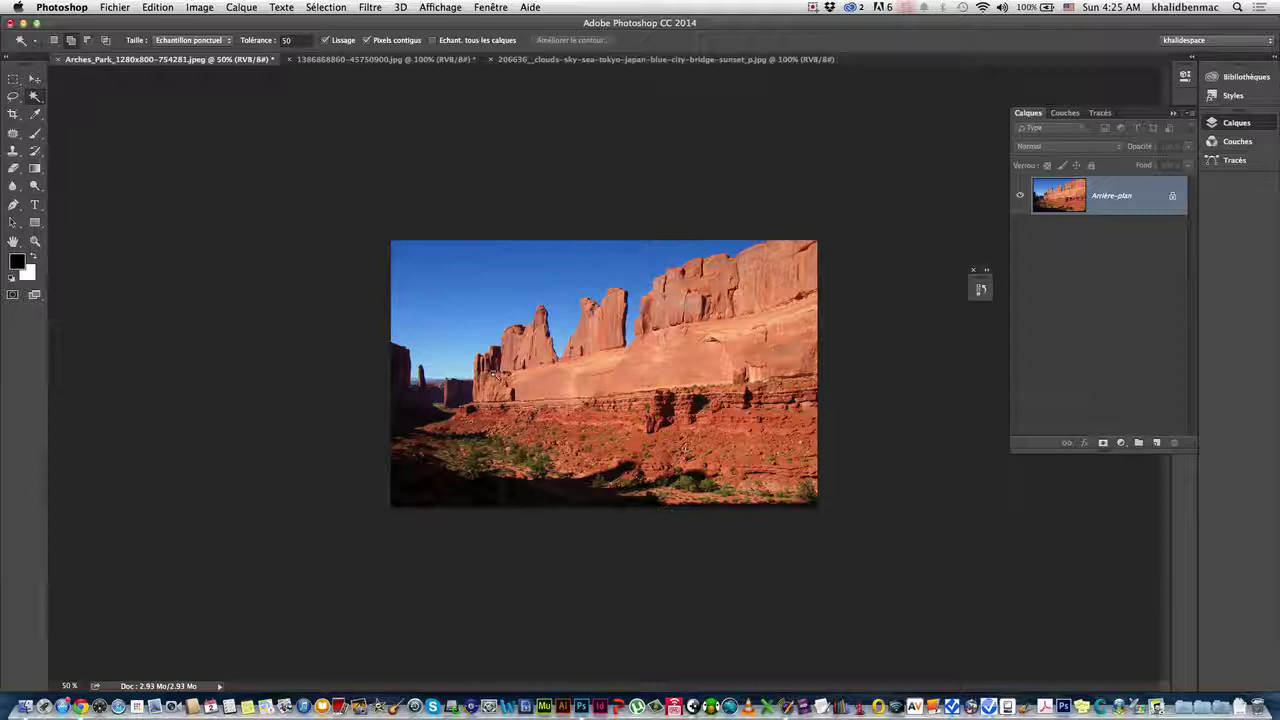
pyautogui.press('super+plus')
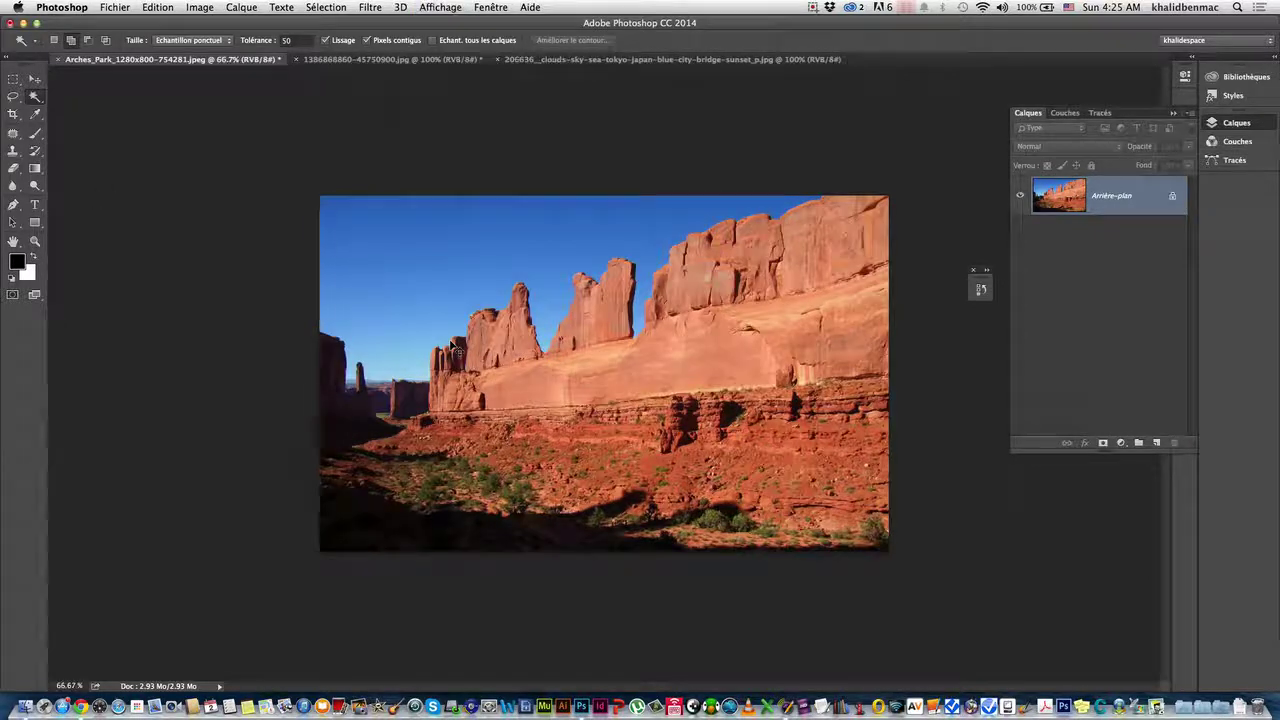
pyautogui.press('super+plus')
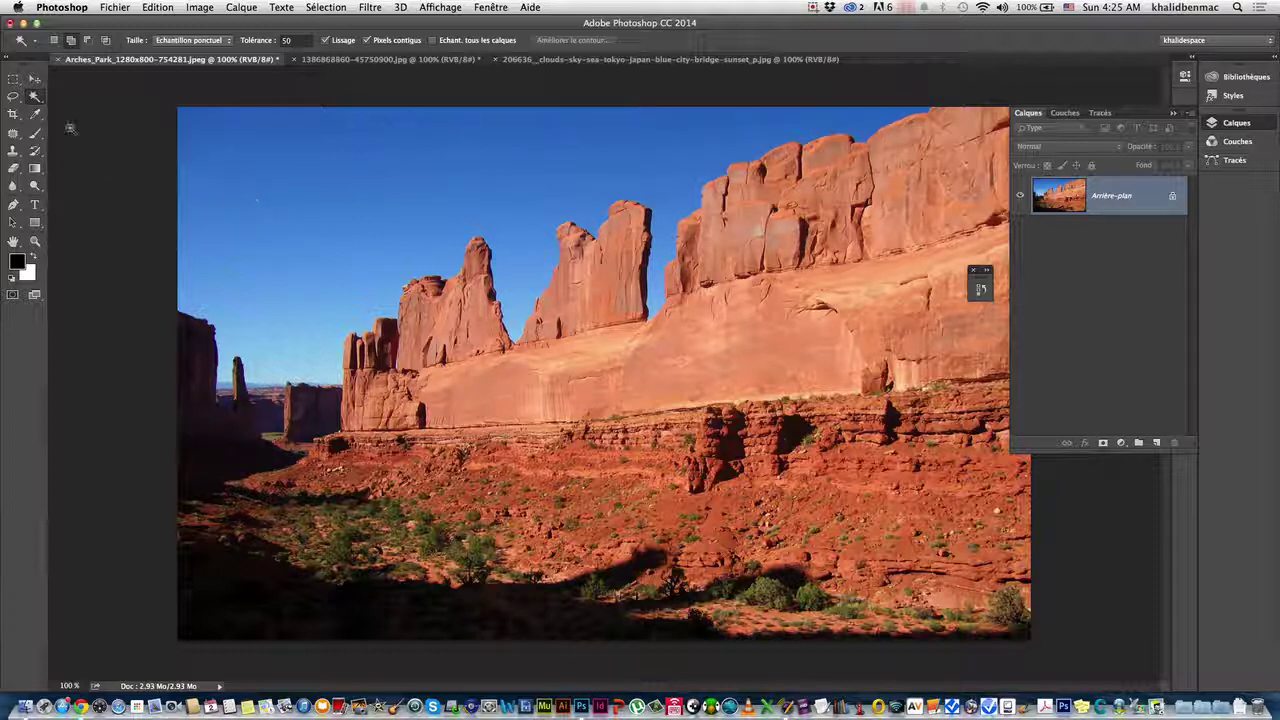
pyautogui.click(34, 96)
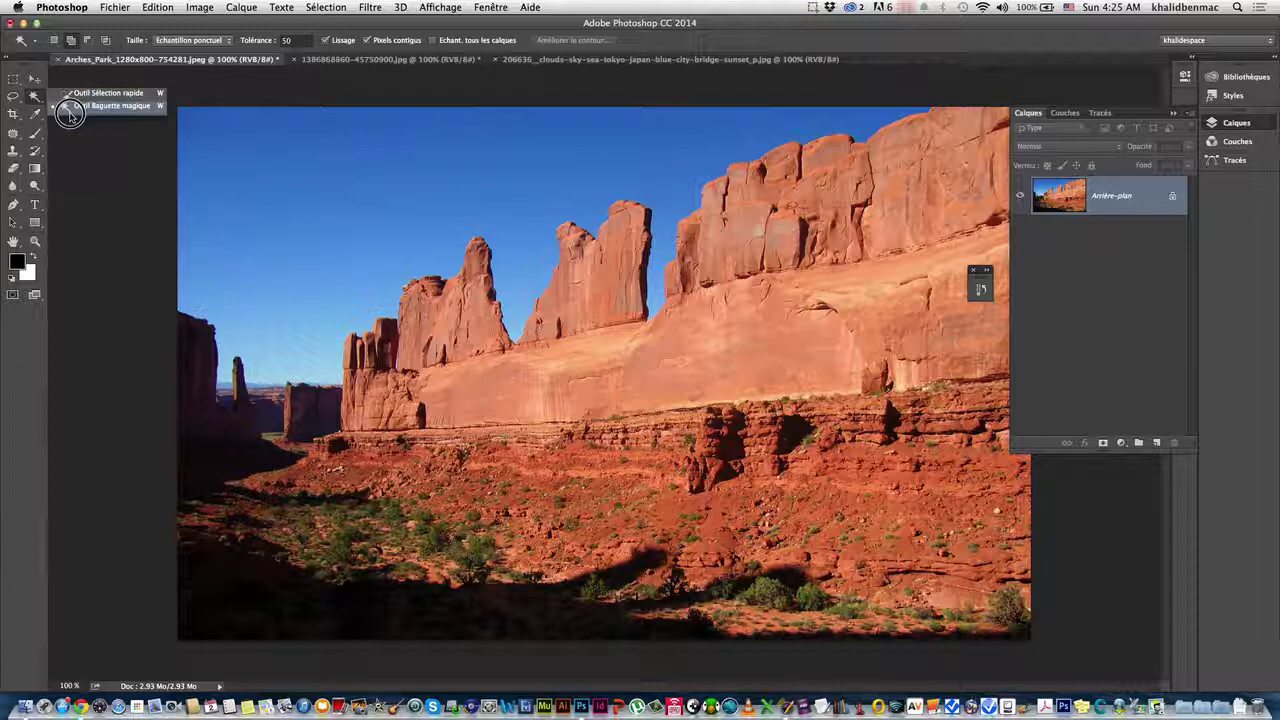
pyautogui.click(68, 108)
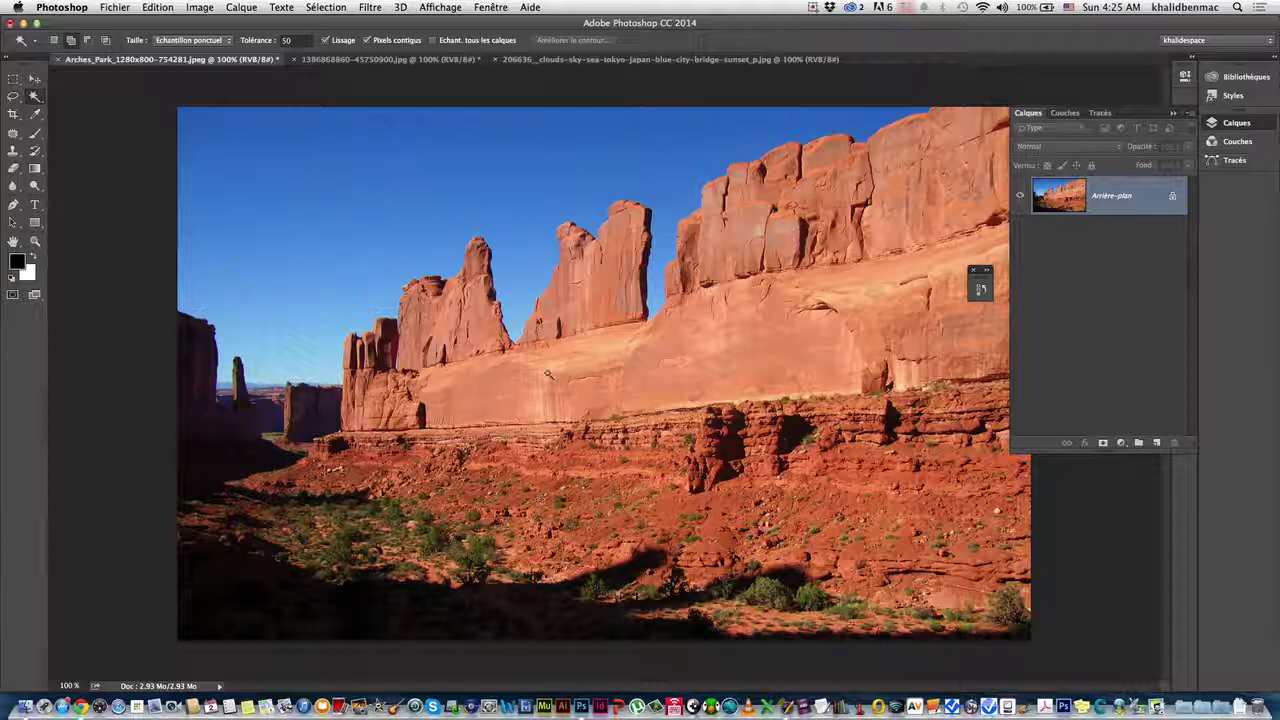
pyautogui.click(616, 345)
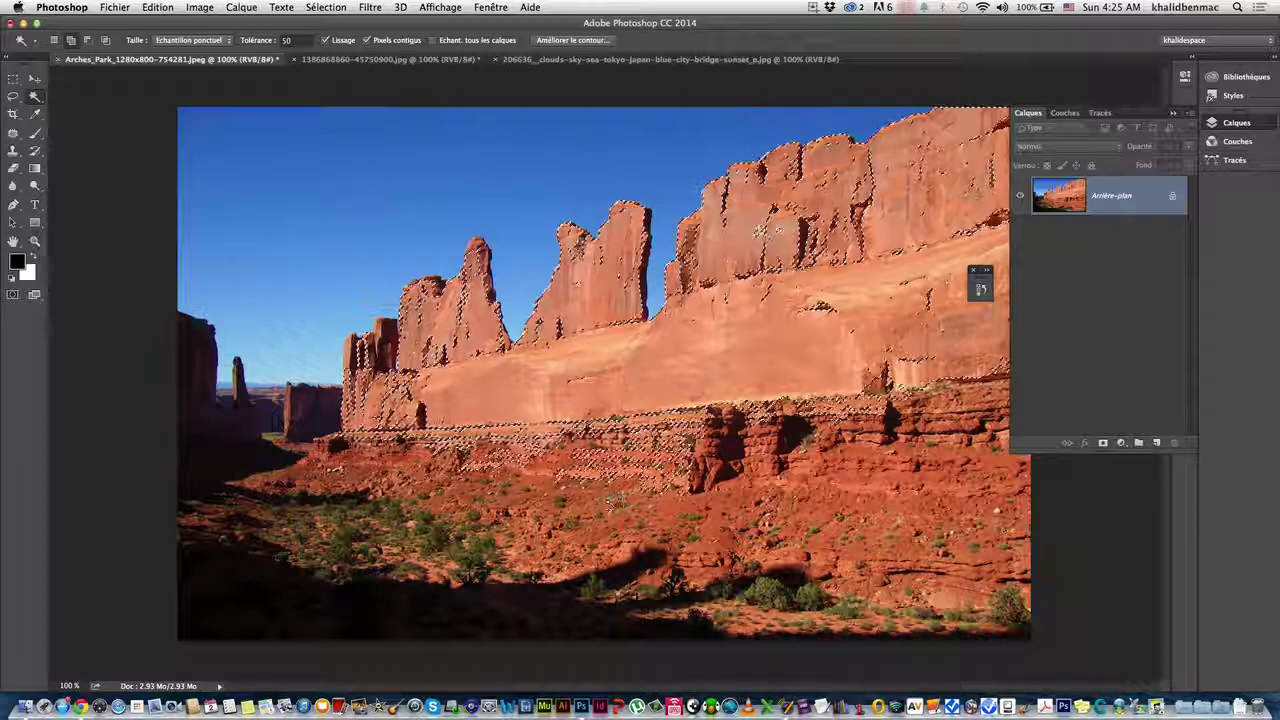
pyautogui.keyDown('shift'); pyautogui.click(600, 507); pyautogui.keyUp('shift')
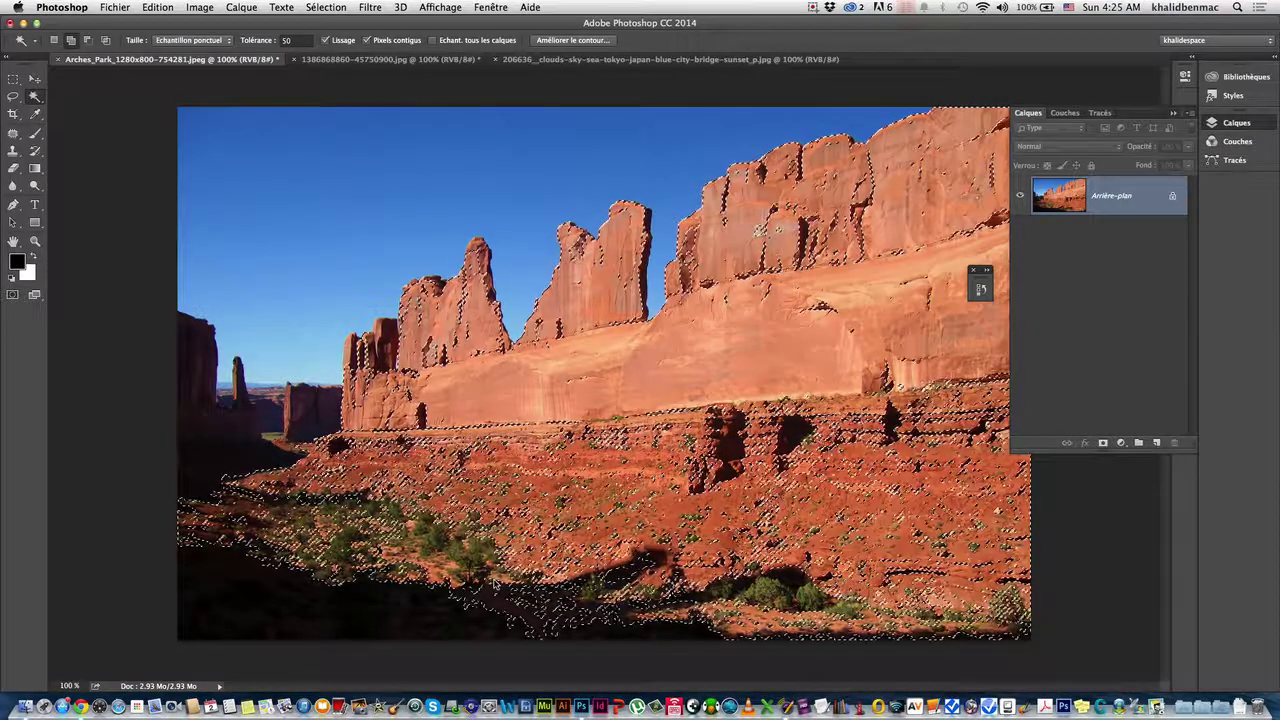
pyautogui.keyDown('shift'); pyautogui.click(483, 177); pyautogui.keyUp('shift')
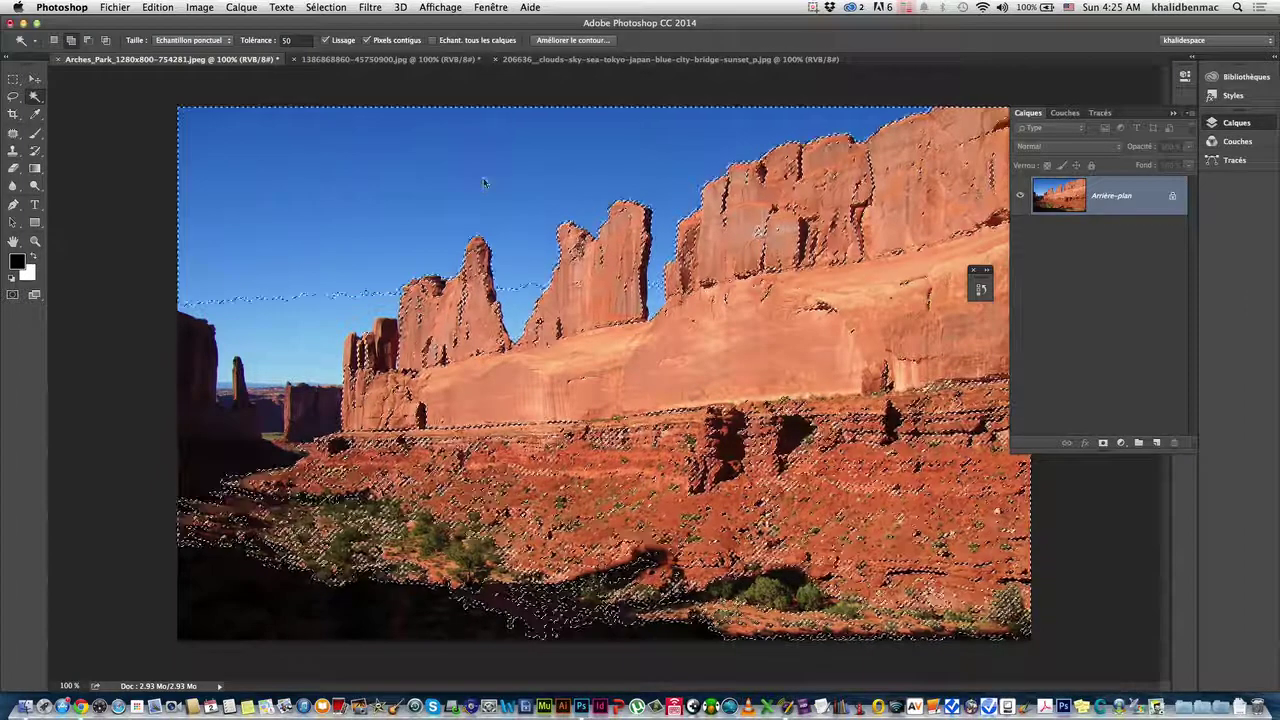
pyautogui.click(14, 80)
pyautogui.click(115, 101)
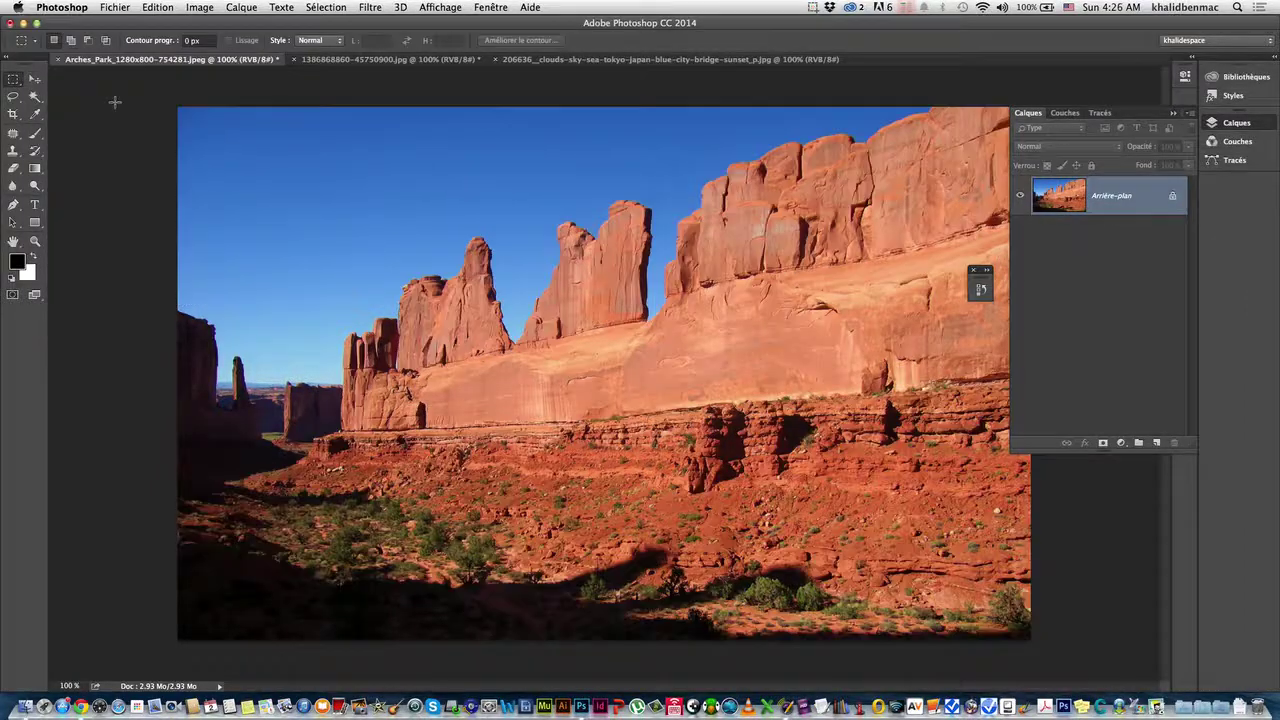
# Step: Try selecting the blue sky with the Magic Wand at low tolerances such as 32
pyautogui.click(35, 96)
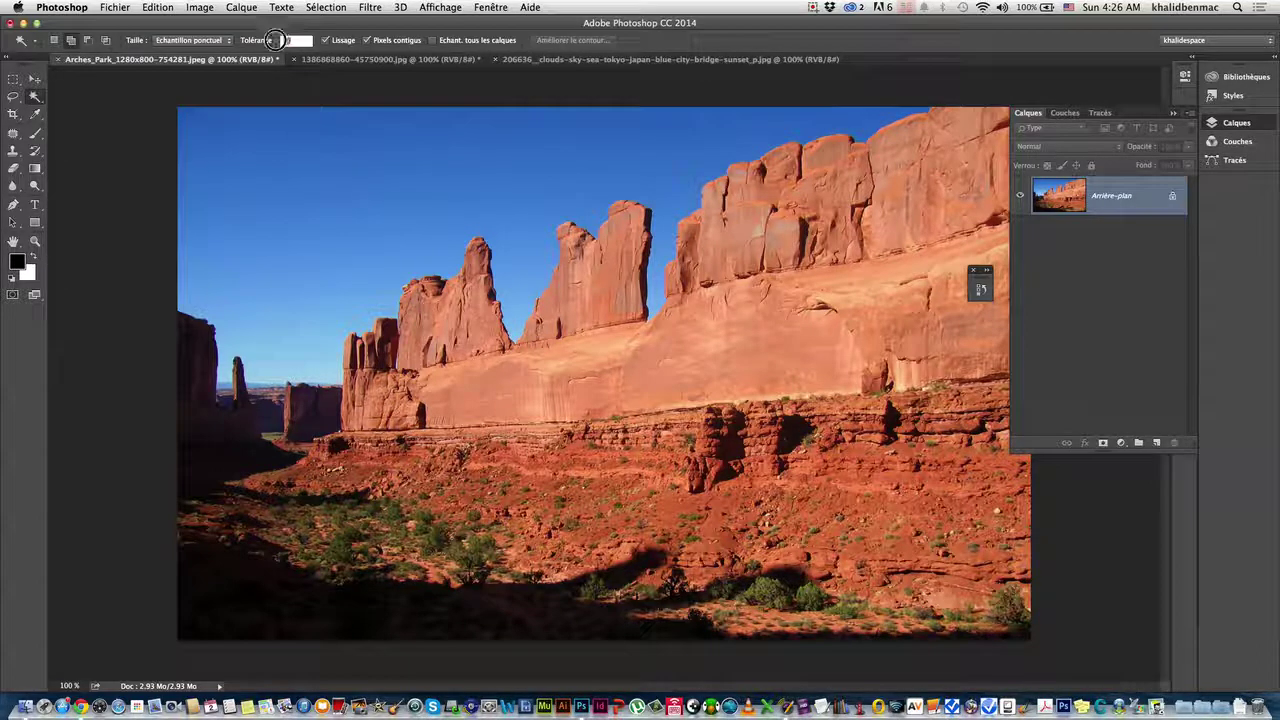
pyautogui.write('1')
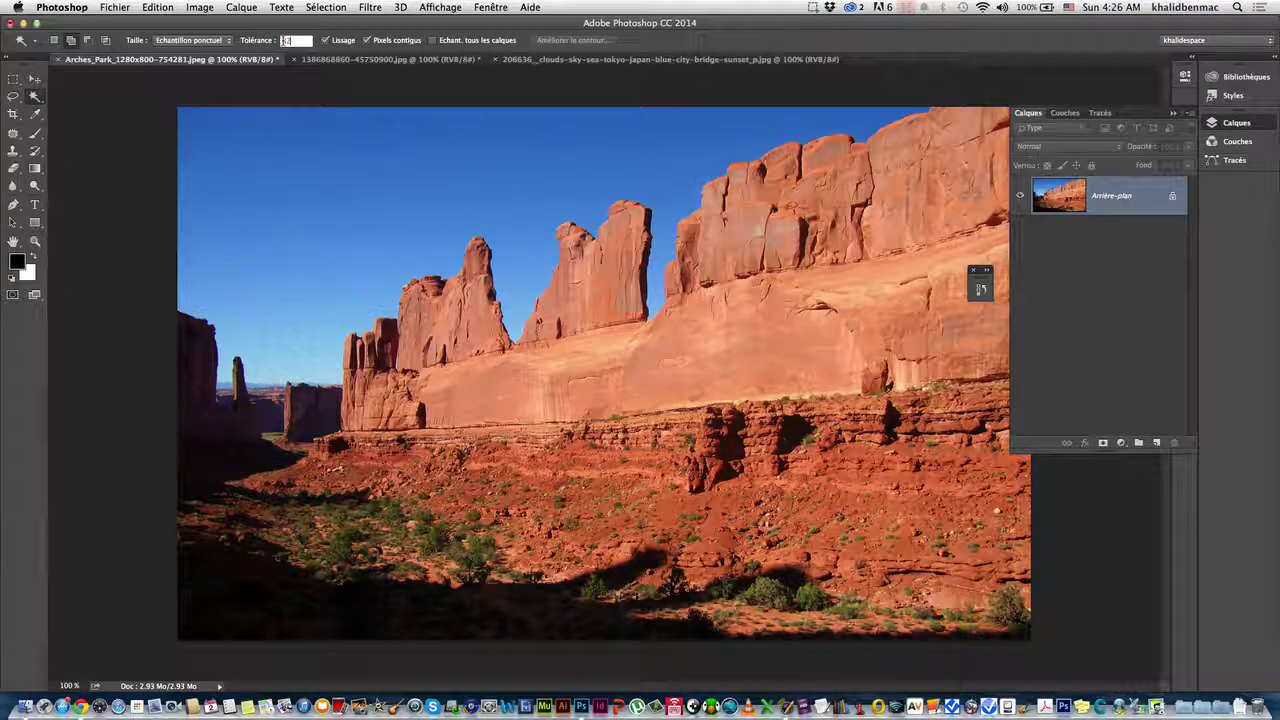
pyautogui.click(332, 140)
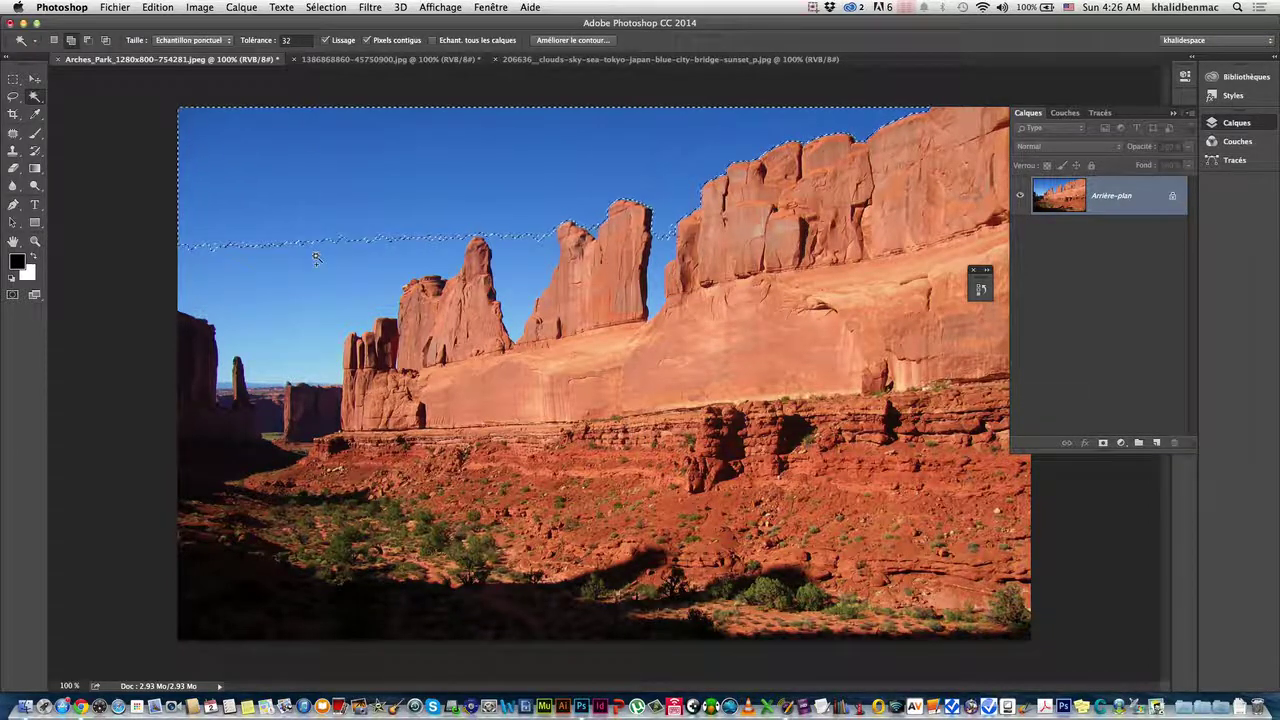
pyautogui.click(292, 40)
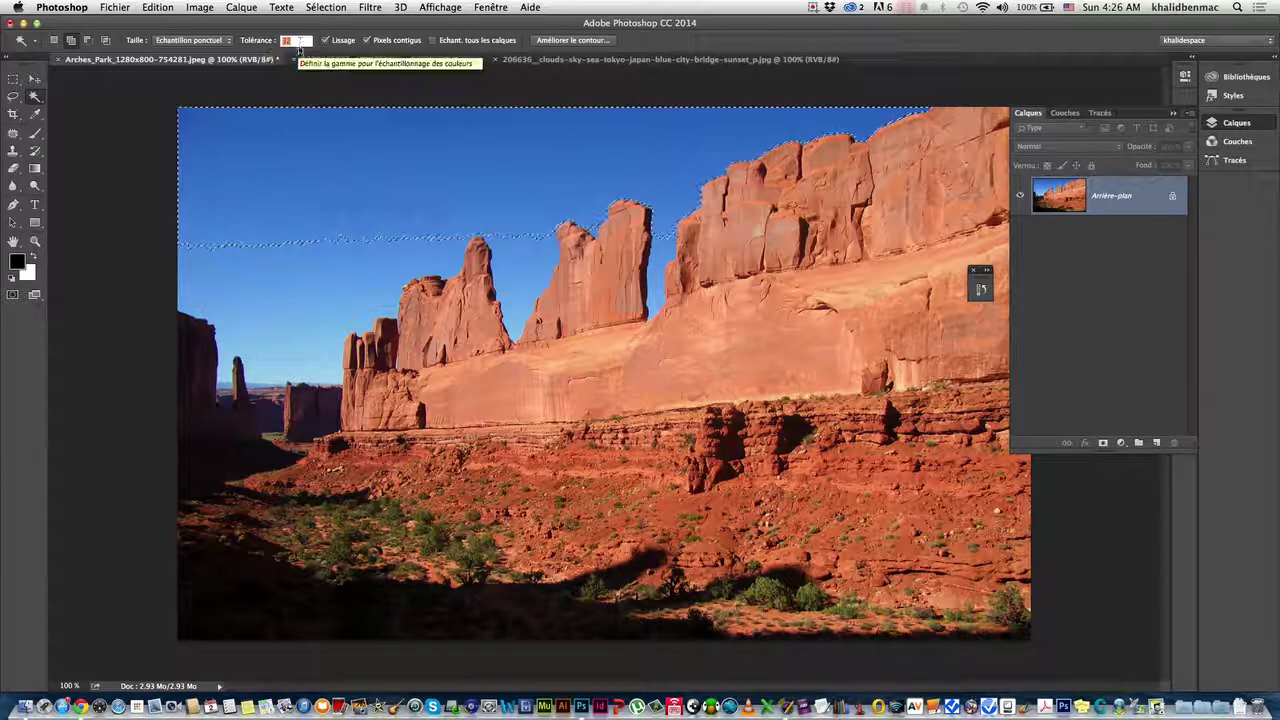
pyautogui.write('5')
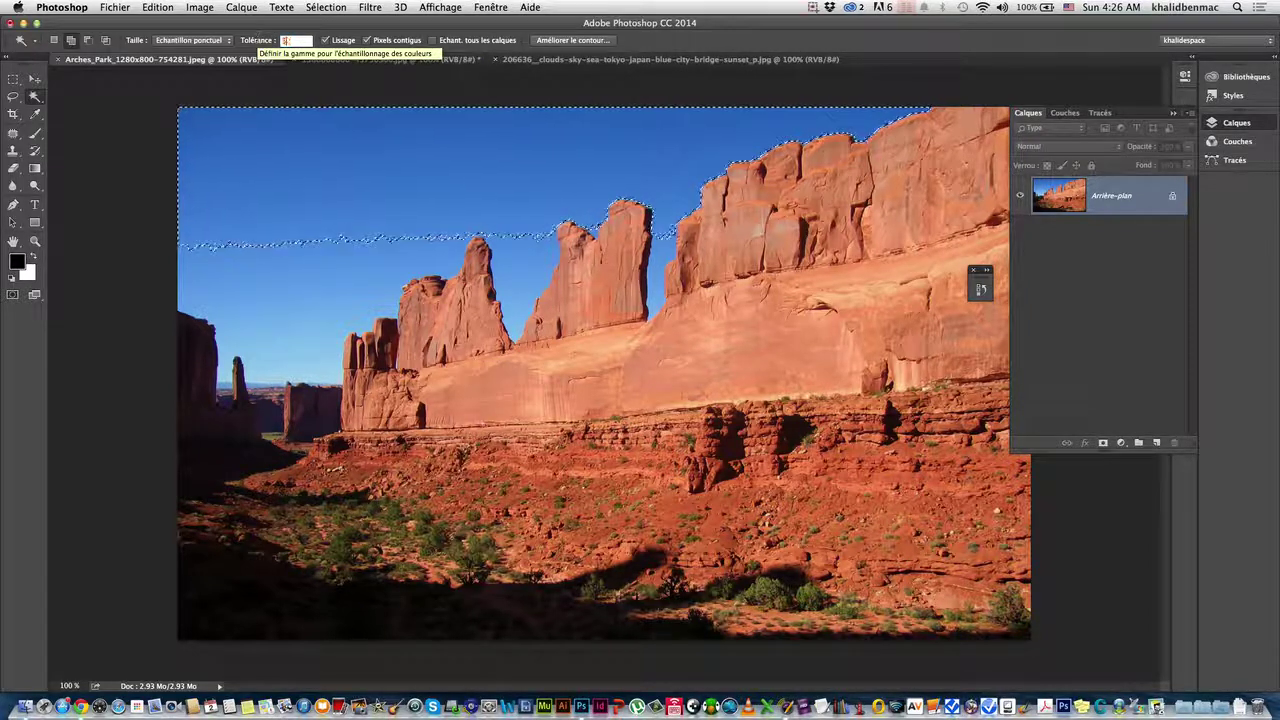
pyautogui.click(143, 111)
pyautogui.click(245, 123)
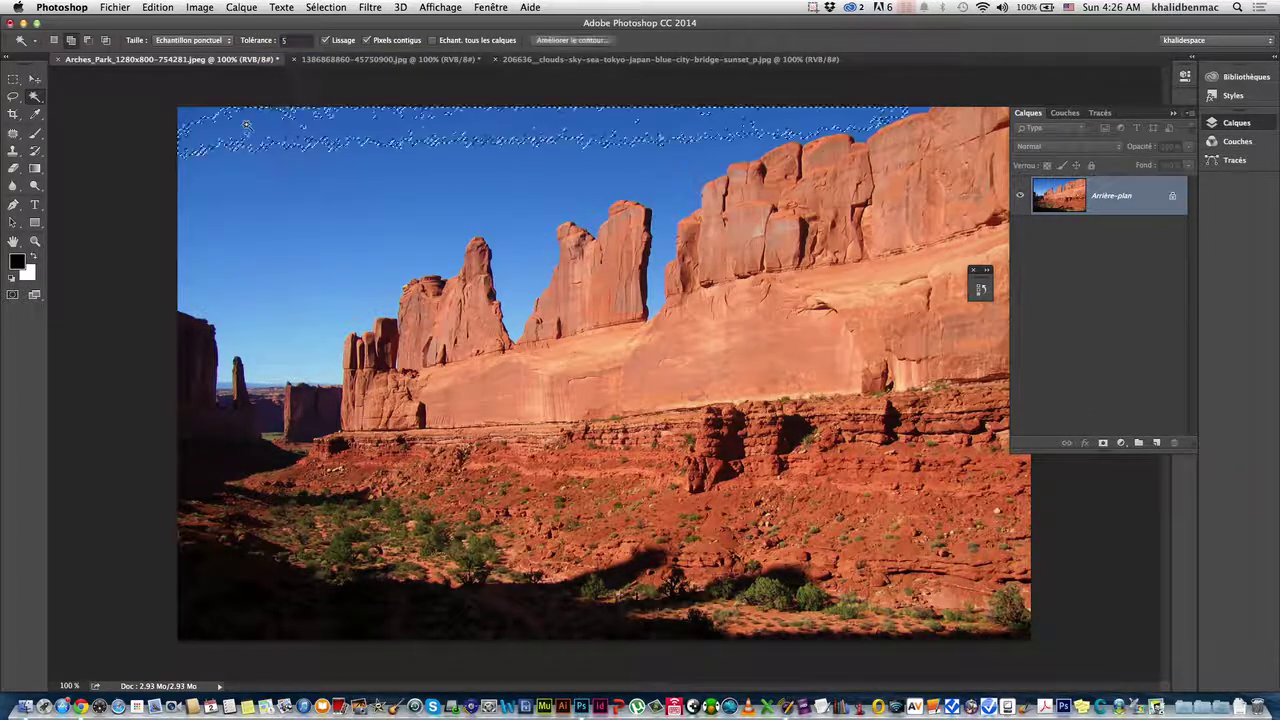
# Step: Select the whole blue sky with the Magic Wand at tolerance 60
pyautogui.click(262, 42)
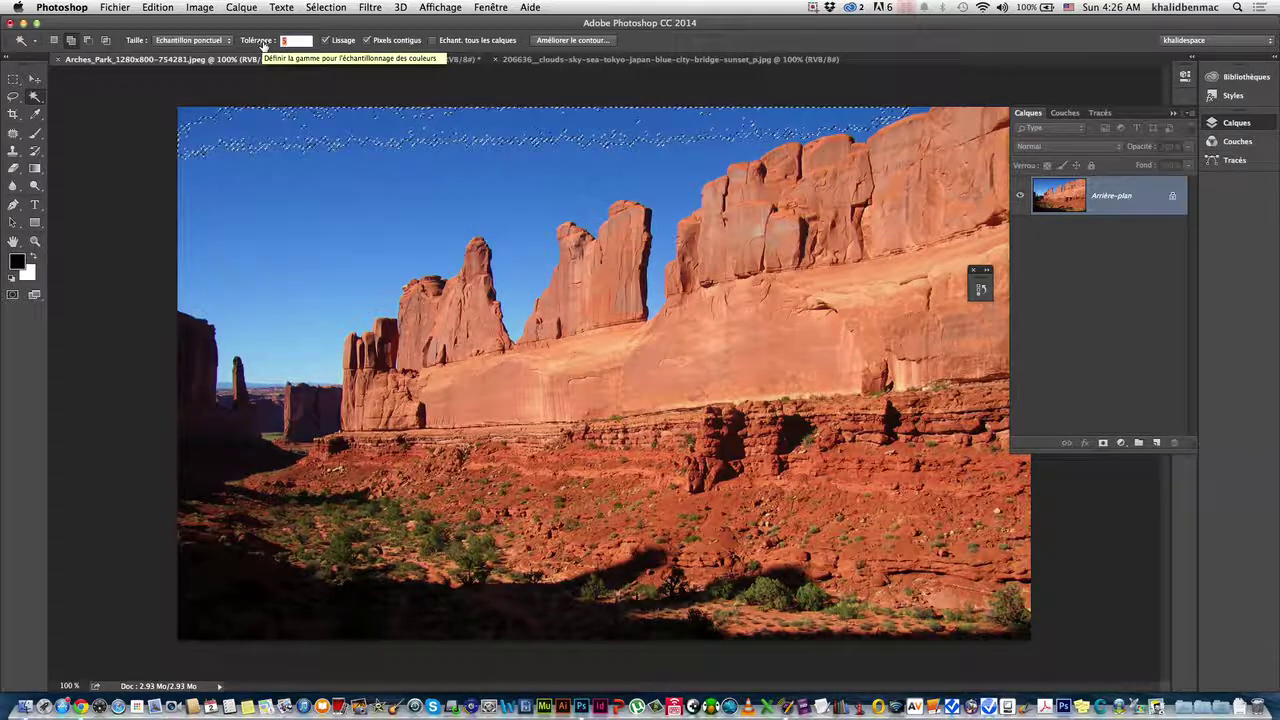
pyautogui.write('60')
pyautogui.click(322, 127)
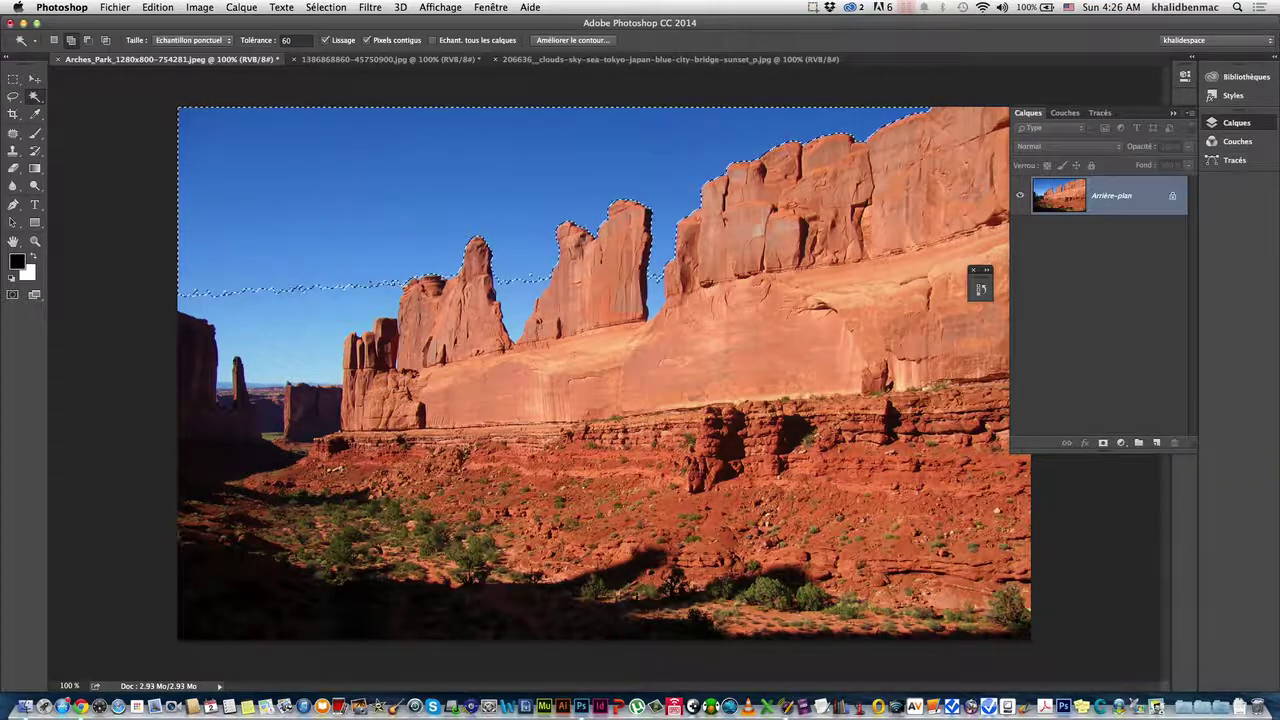
pyautogui.click(508, 298)
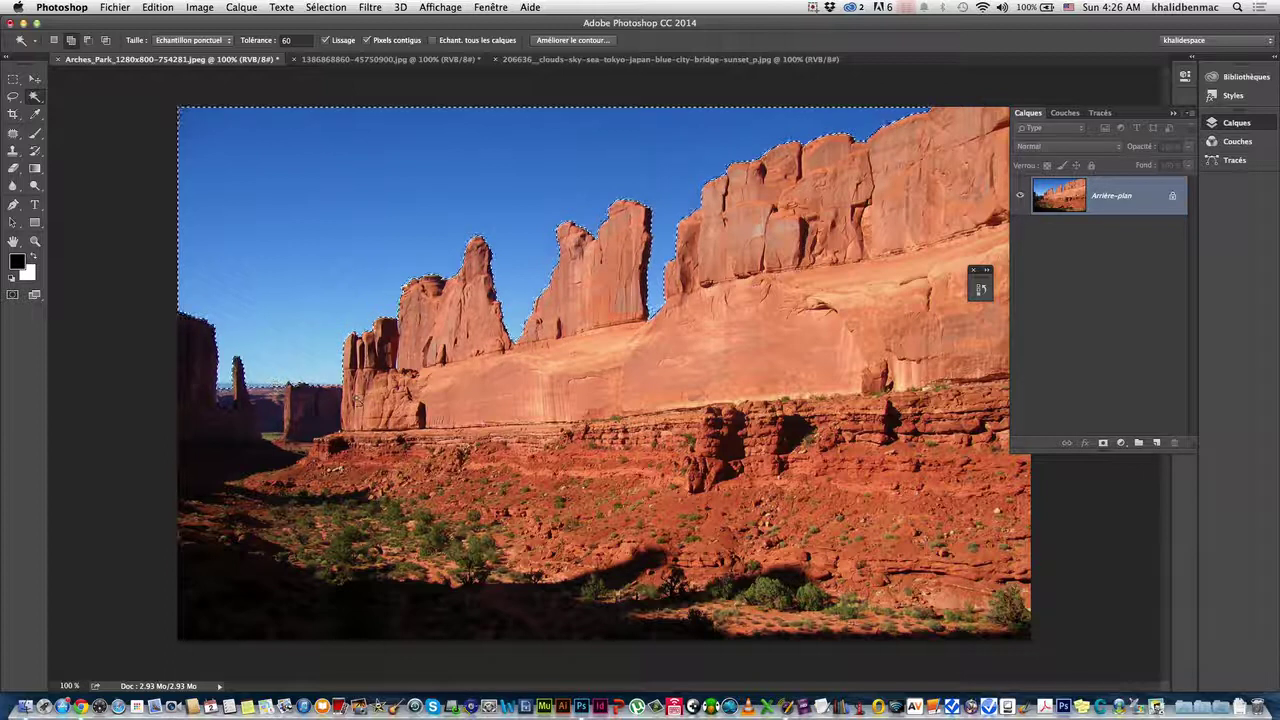
# Step: Inspect the sky selection edges zoomed in, then set the wand to Add to selection
pyautogui.press('super+plus')
pyautogui.press('super+plus')
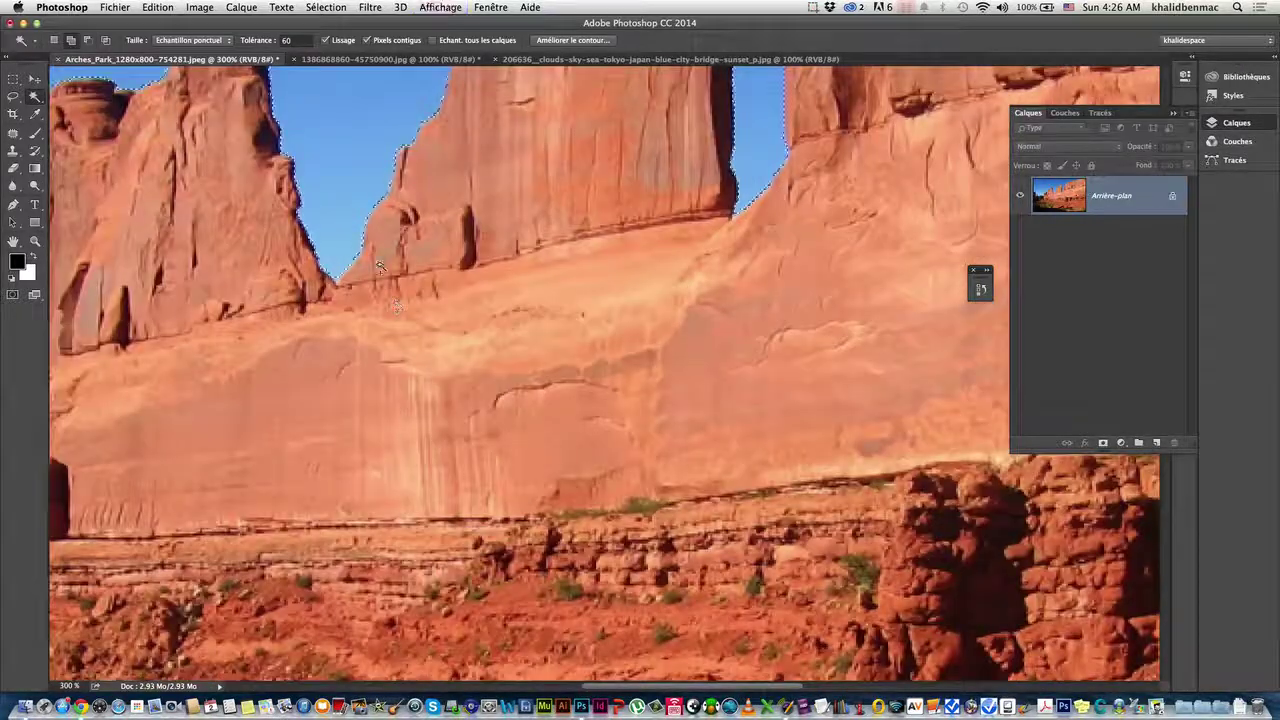
pyautogui.hscroll(-3, 380, 265)
pyautogui.hscroll(-5, 380, 265)
pyautogui.hscroll(-5, 380, 265)
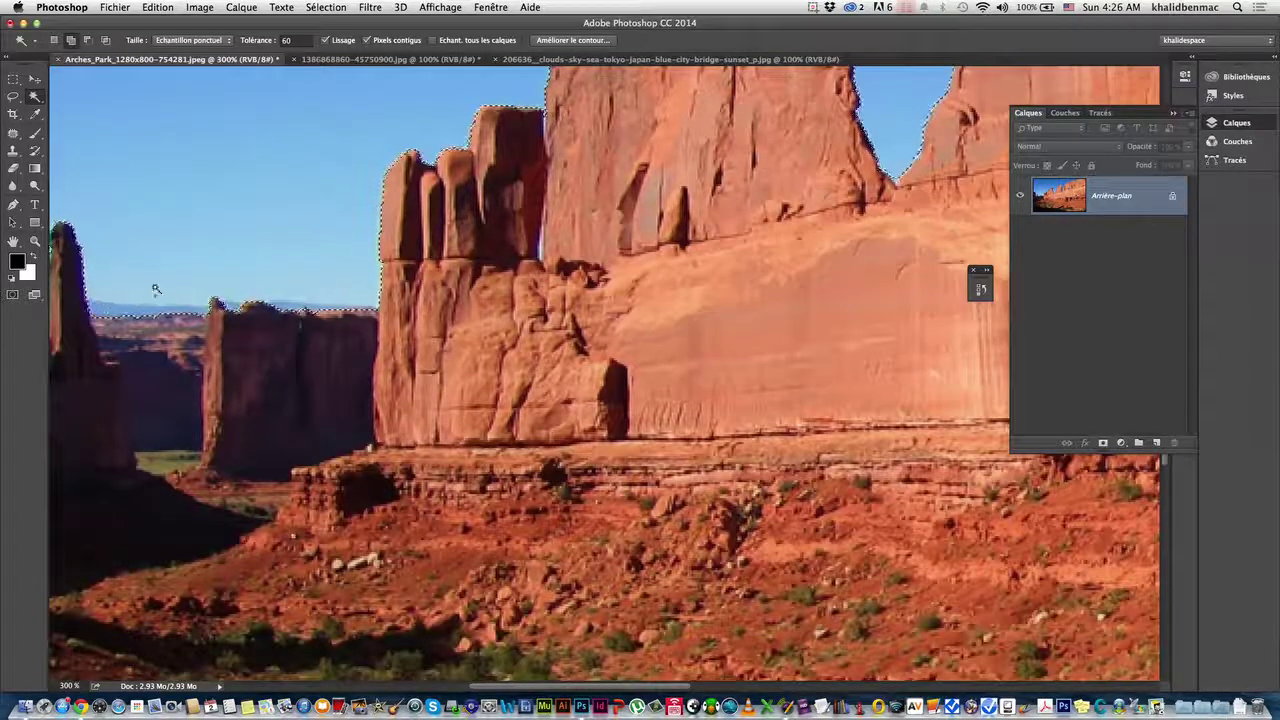
pyautogui.press('super+minus')
pyautogui.press('super+minus')
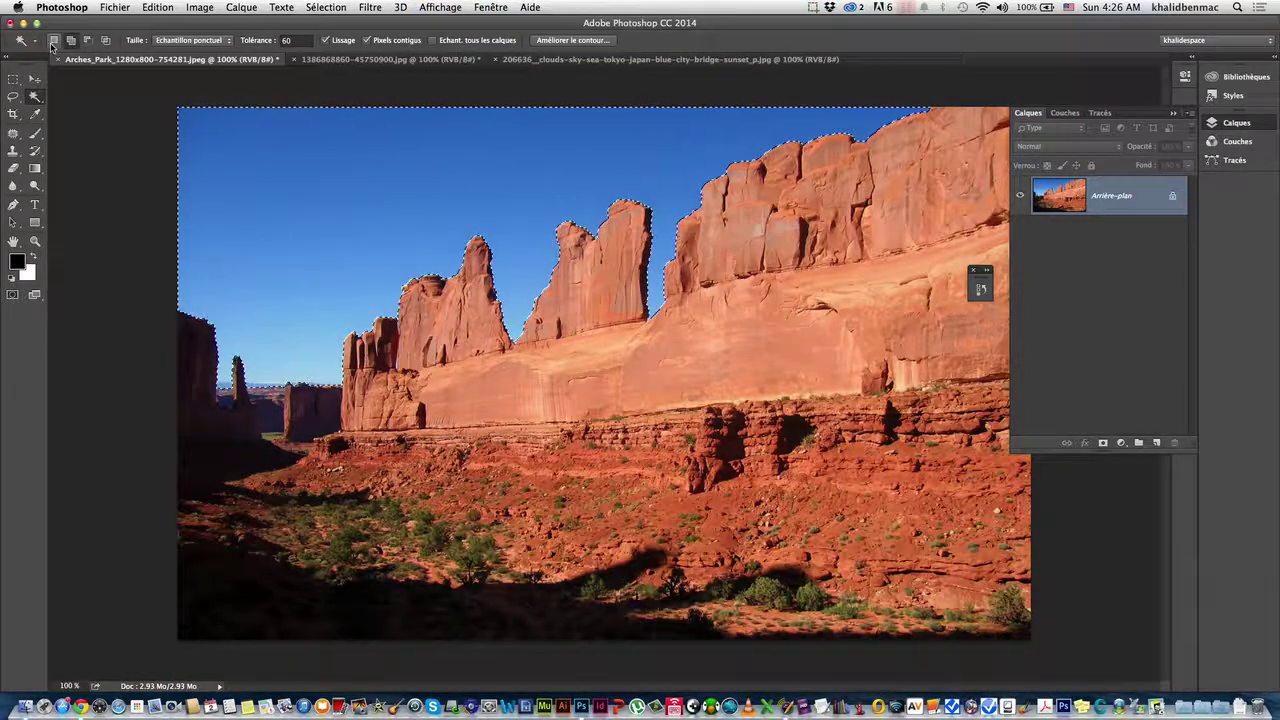
pyautogui.click(71, 44)
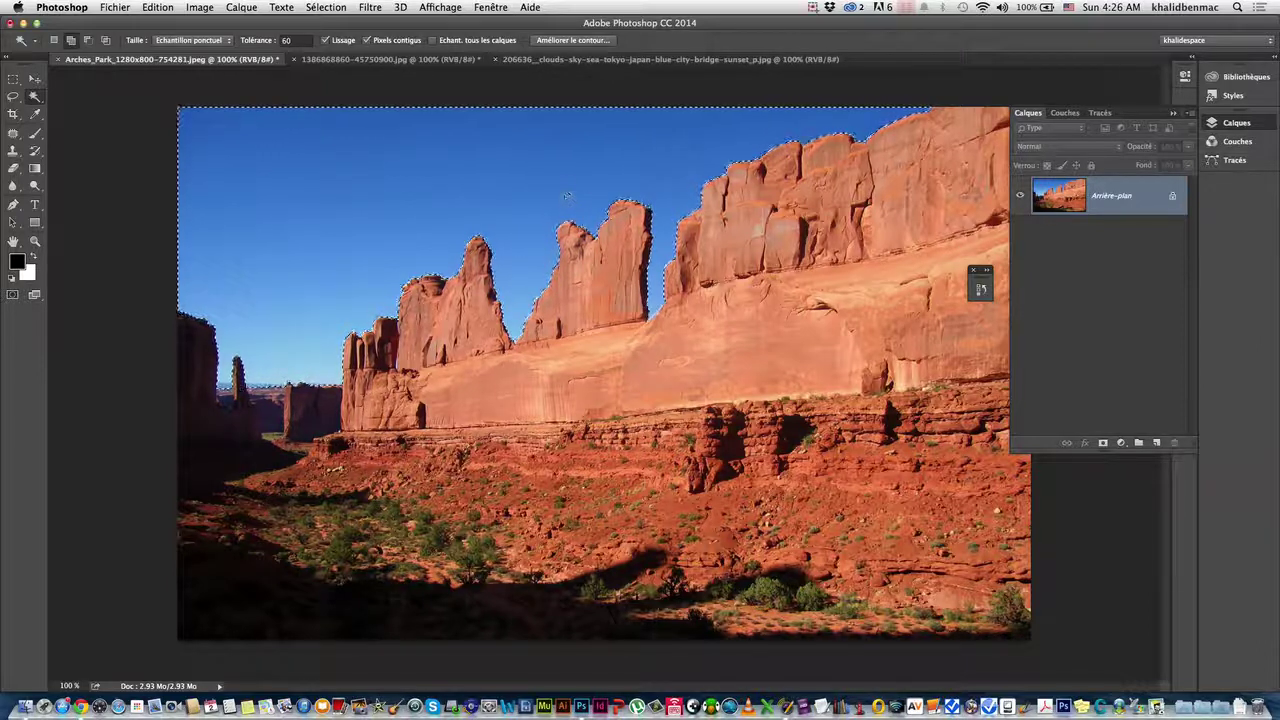
# Step: Copy the Sky 13078 sunset image from the Chrome wallpaper page and return to Photoshop
pyautogui.click(83, 706)
pyautogui.scroll(-1, 632, 368)
pyautogui.scroll(-3, 632, 368)
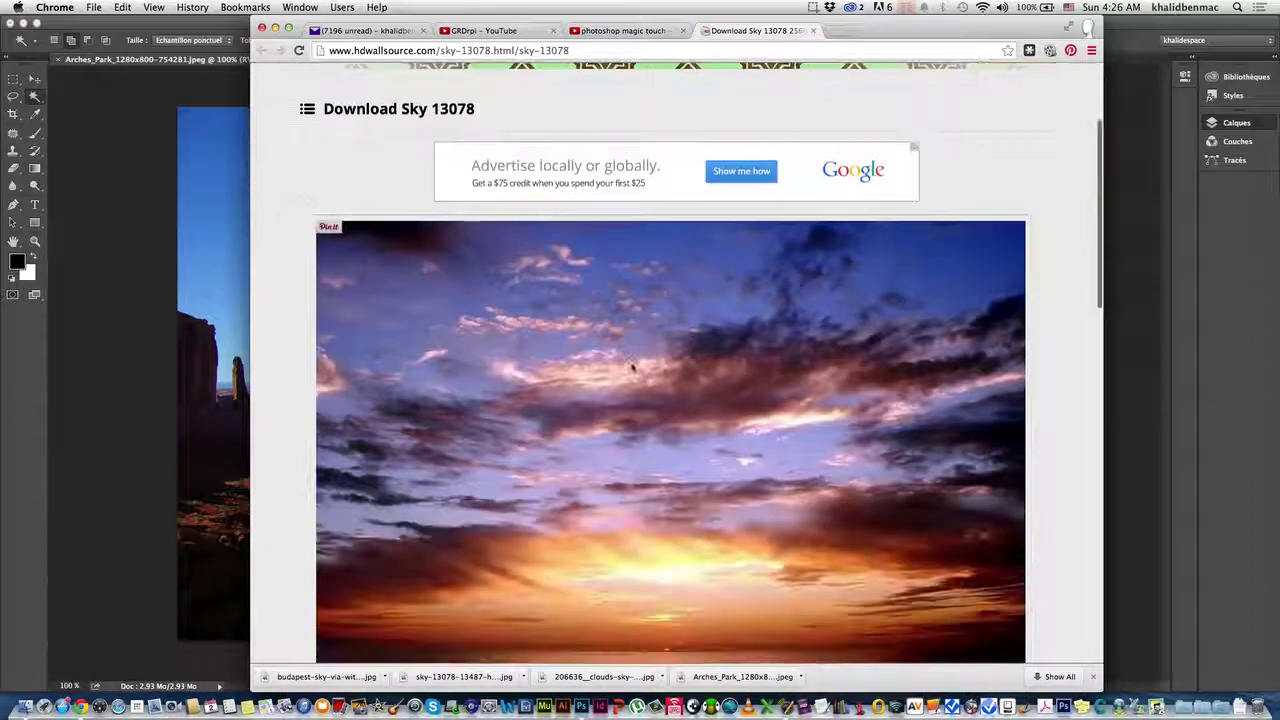
pyautogui.scroll(-3, 632, 366)
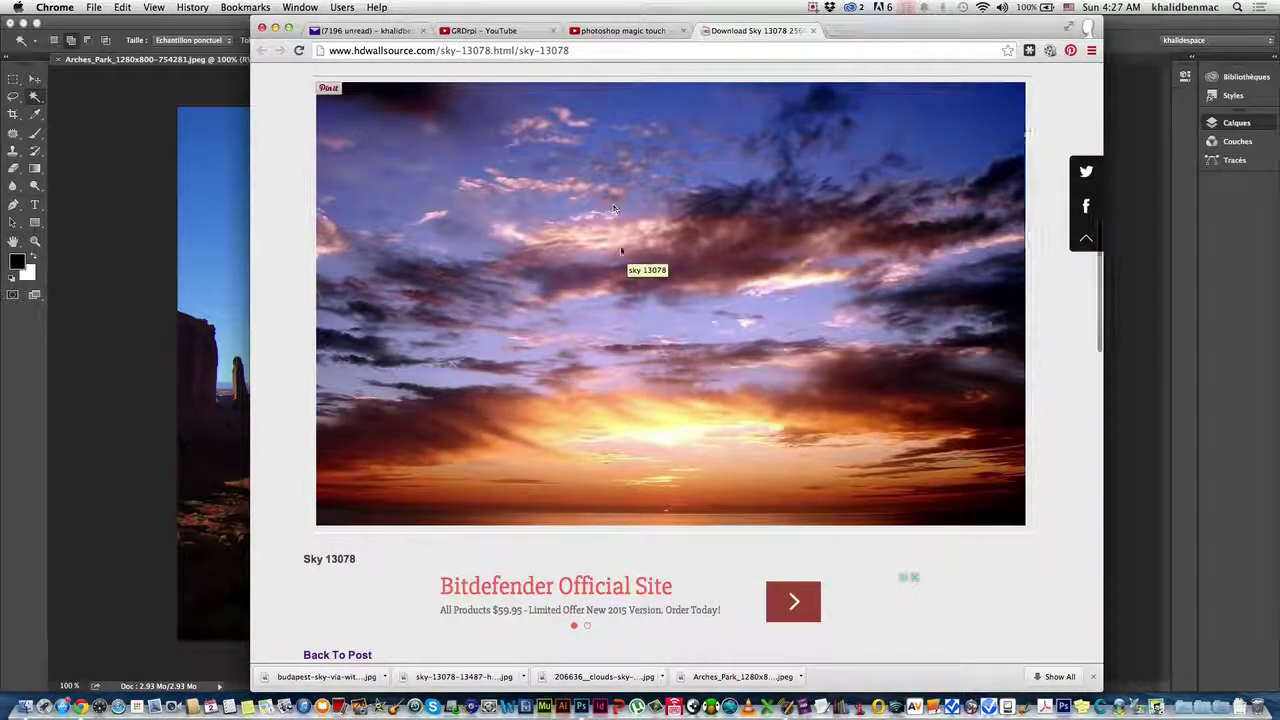
pyautogui.rightClick(623, 269)
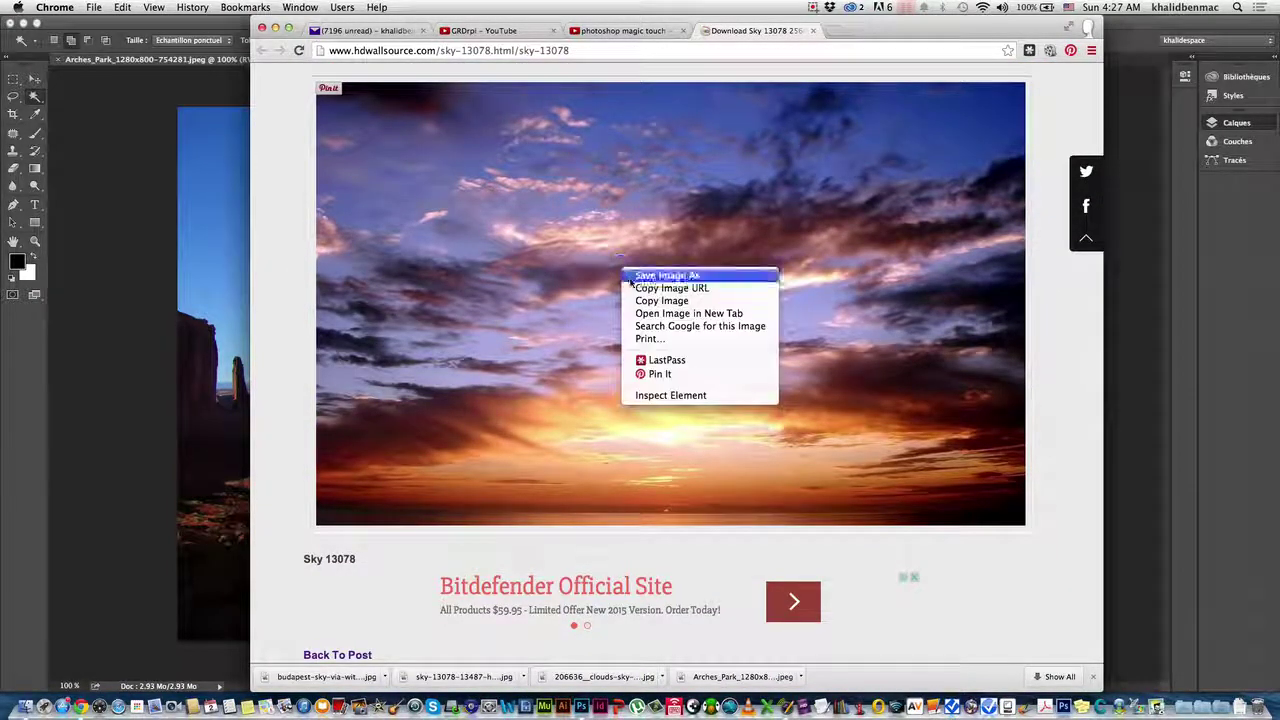
pyautogui.click(640, 302)
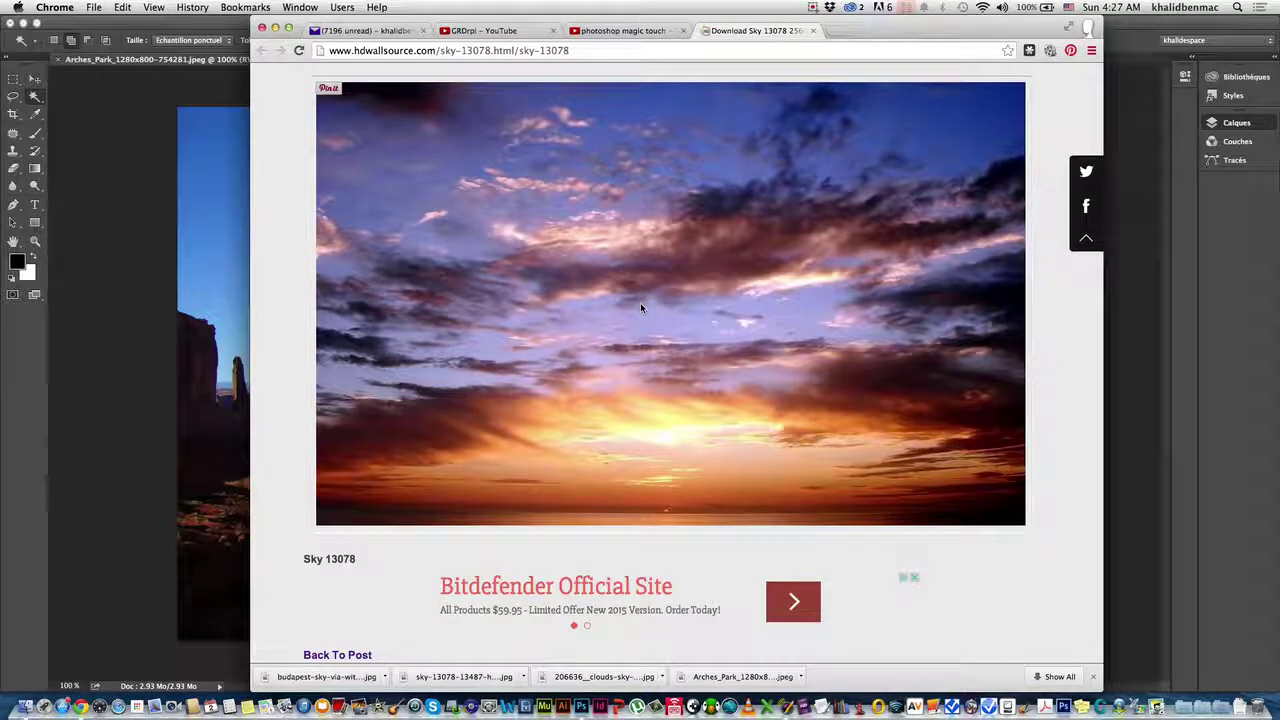
pyautogui.click(89, 234)
pyautogui.click(332, 196)
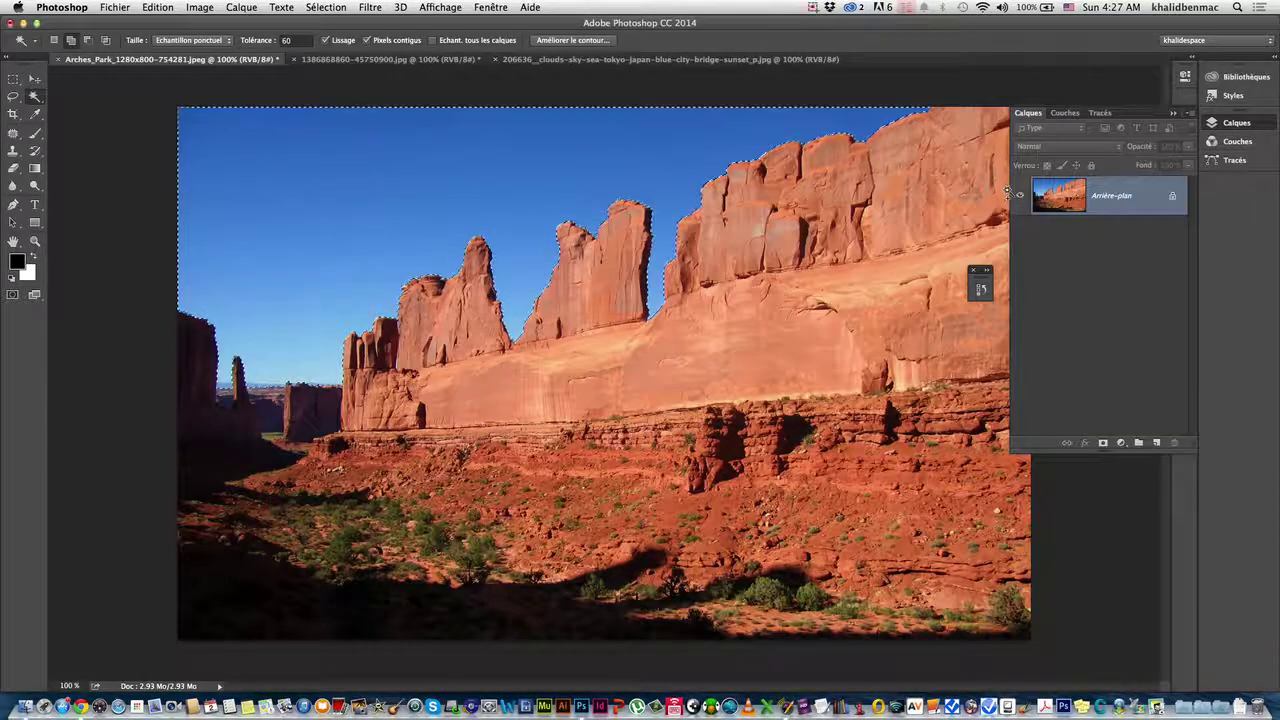
# Step: Paste the sunset sky into the sky selection with Edition > Collage spécial > Coller dedans
pyautogui.click(158, 7)
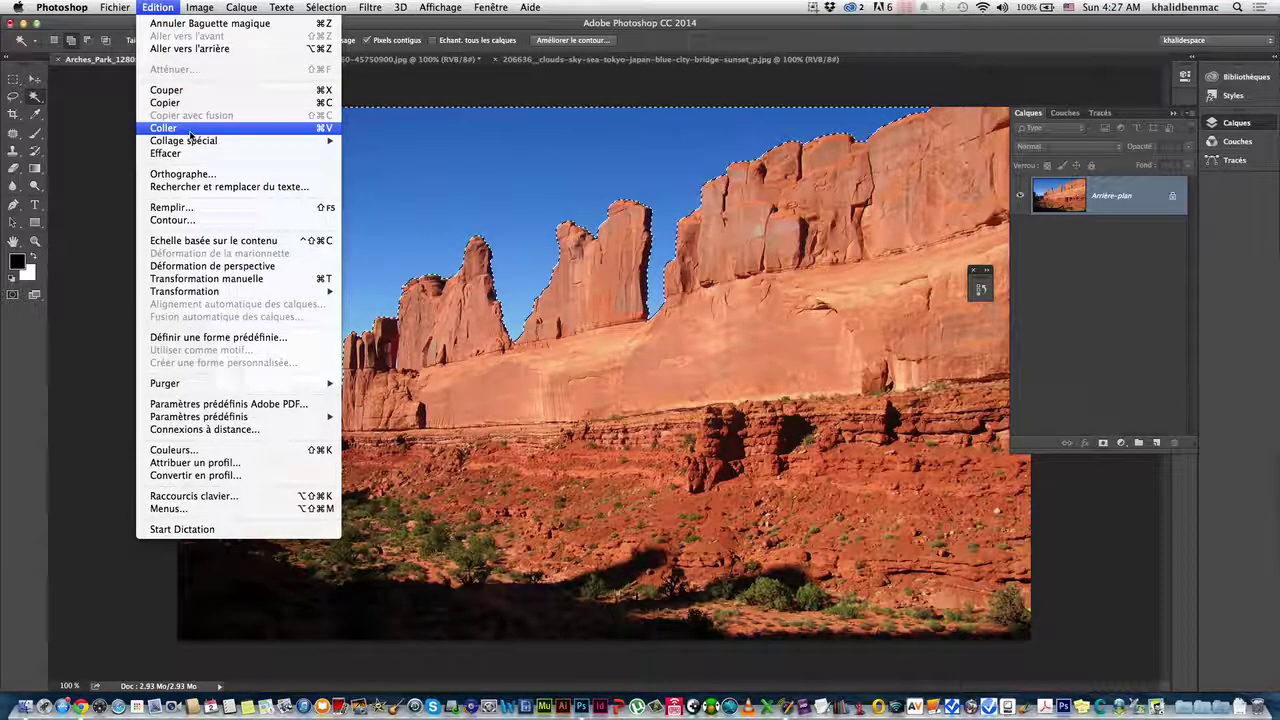
pyautogui.moveTo(183, 140)
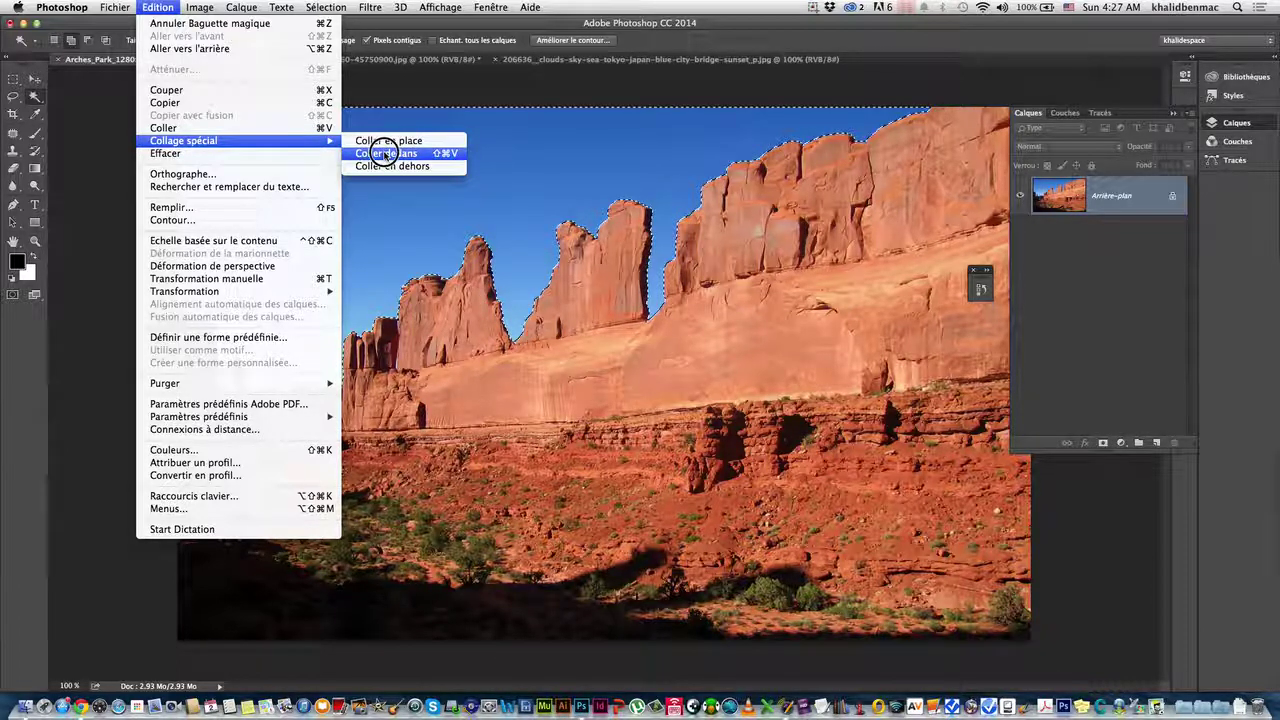
pyautogui.click(385, 153)
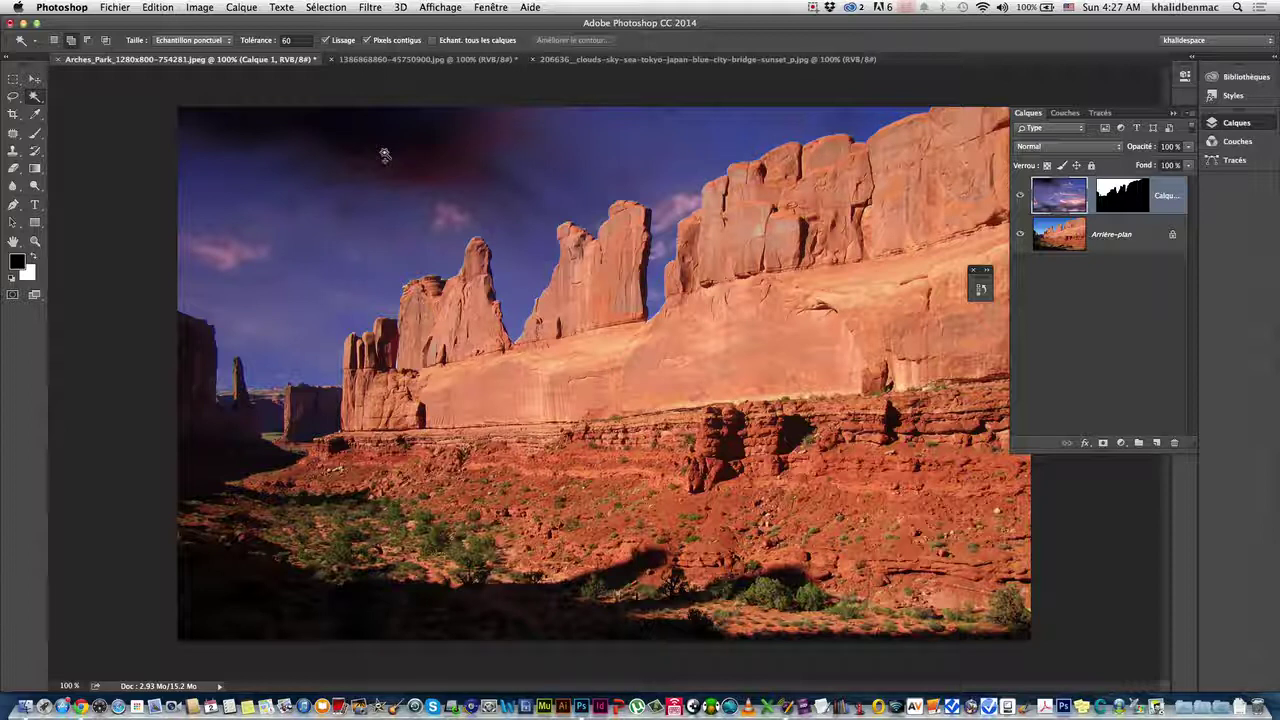
pyautogui.click(1021, 197)
# Step: Inspect Calque 1's mask and image, toggle its visibility, and zoom out to 33.3%
pyautogui.click(1130, 202)
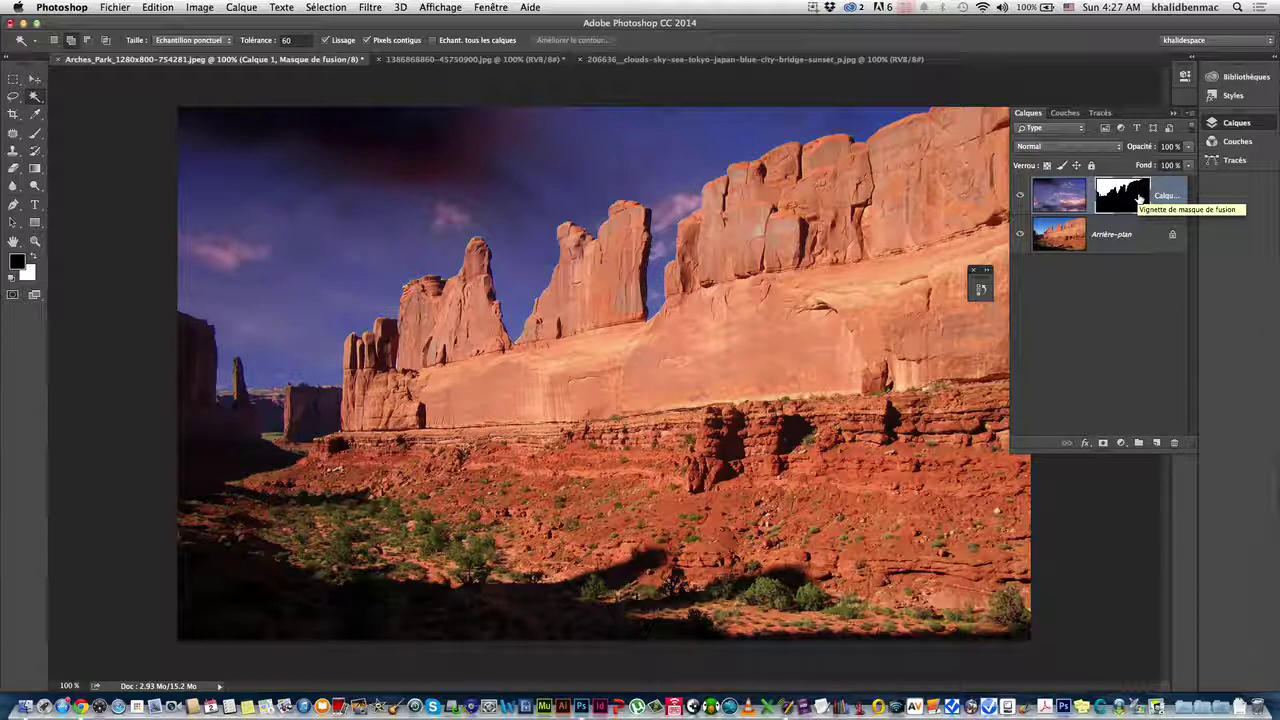
pyautogui.click(1060, 189)
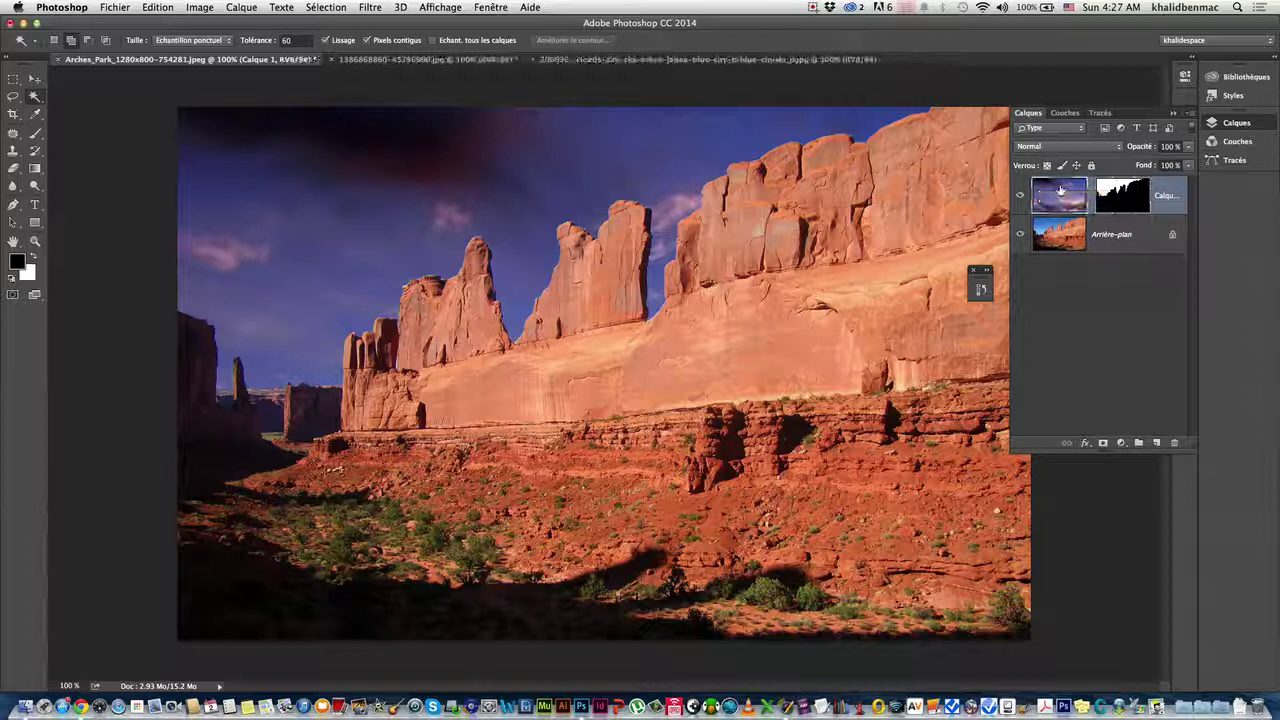
pyautogui.click(1019, 196)
pyautogui.hotkey('ctrl', '-')
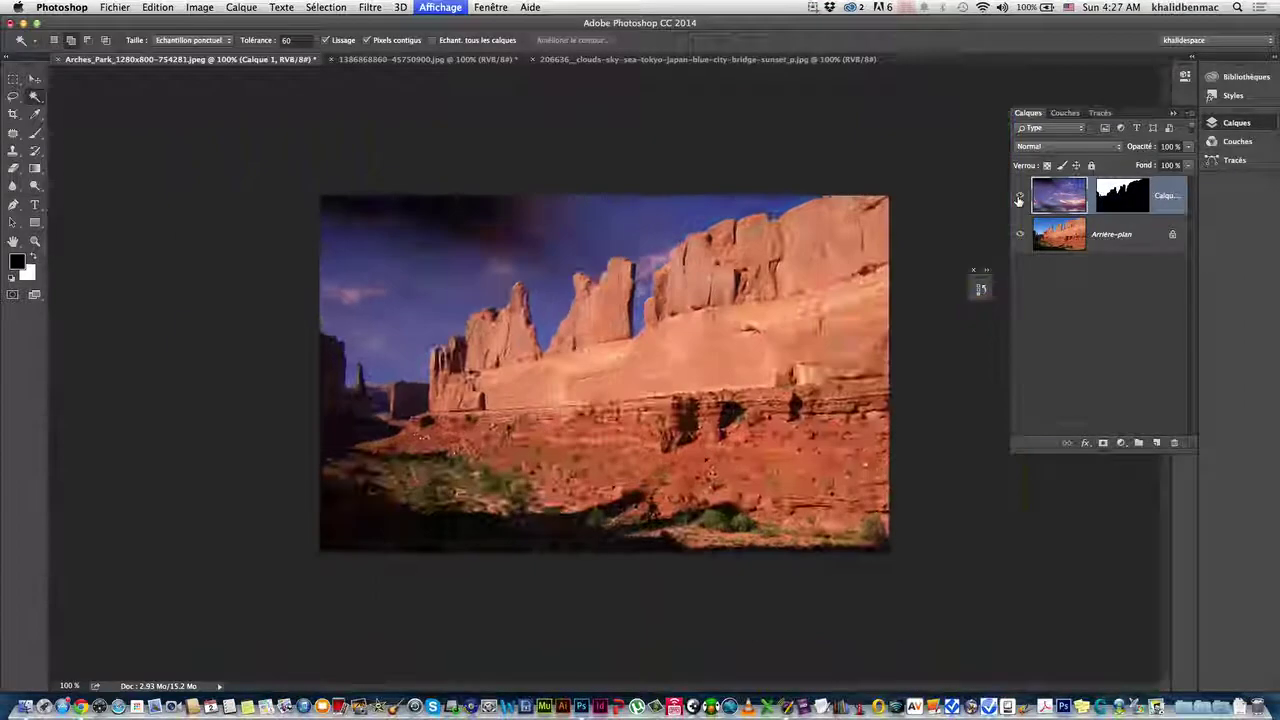
pyautogui.hotkey('ctrl', '-')
pyautogui.hotkey('ctrl', '-')
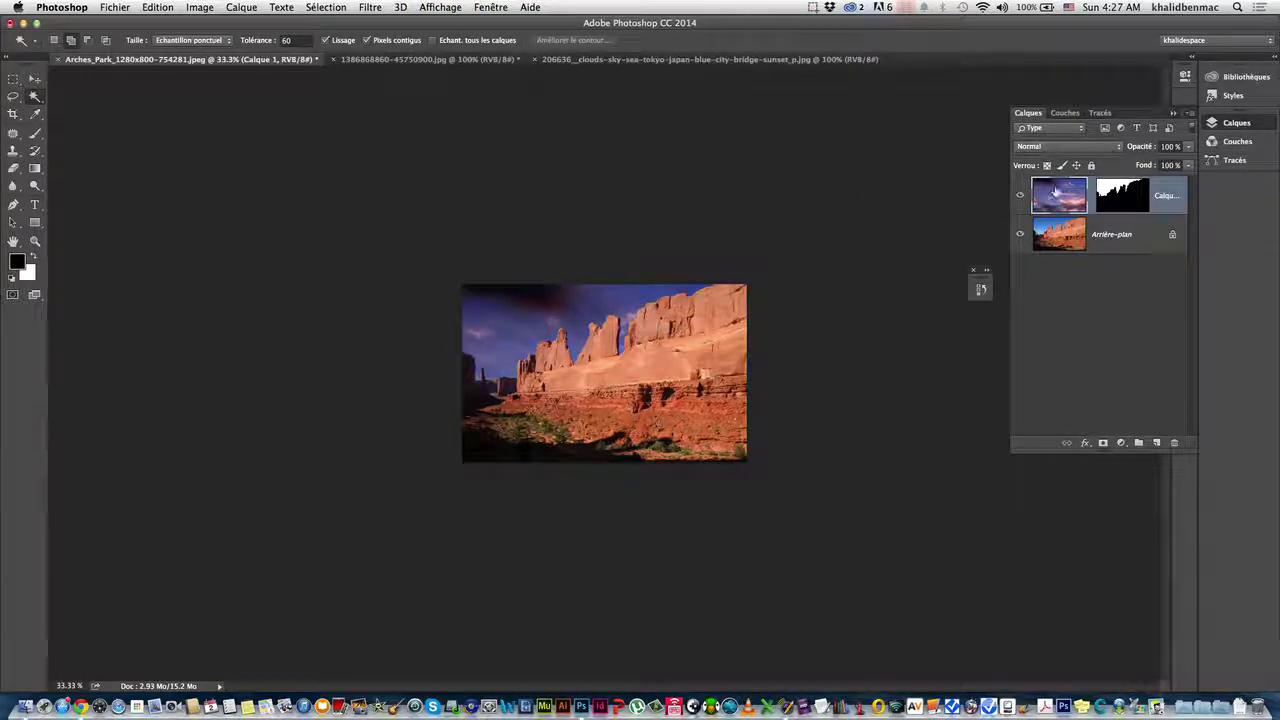
pyautogui.hotkey('ctrl', '\\')
# Step: Free-transform the sunset sky layer, centring it and shrinking it to about 74%
pyautogui.click(1055, 197)
pyautogui.click(158, 8)
pyautogui.click(192, 277)
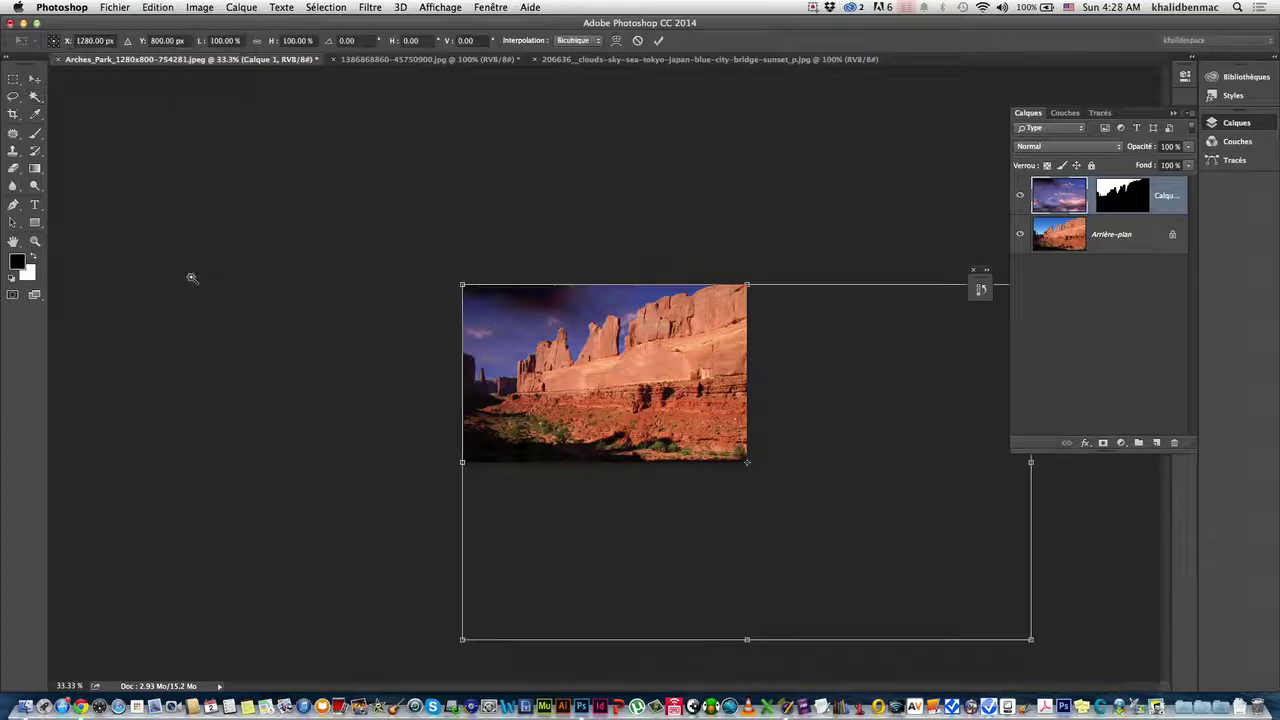
pyautogui.moveTo(666, 366); pyautogui.dragTo(538, 295)
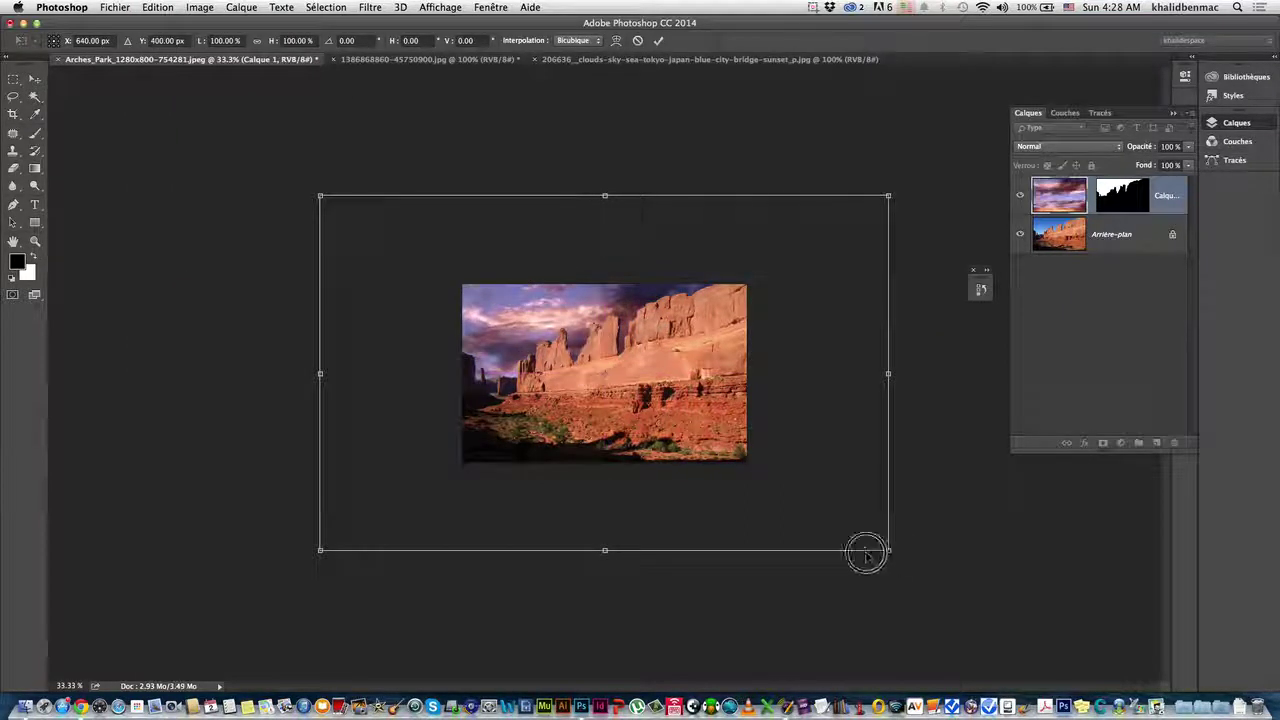
pyautogui.moveTo(888, 551); pyautogui.dragTo(782, 517)
pyautogui.moveTo(673, 432); pyautogui.dragTo(695, 429)
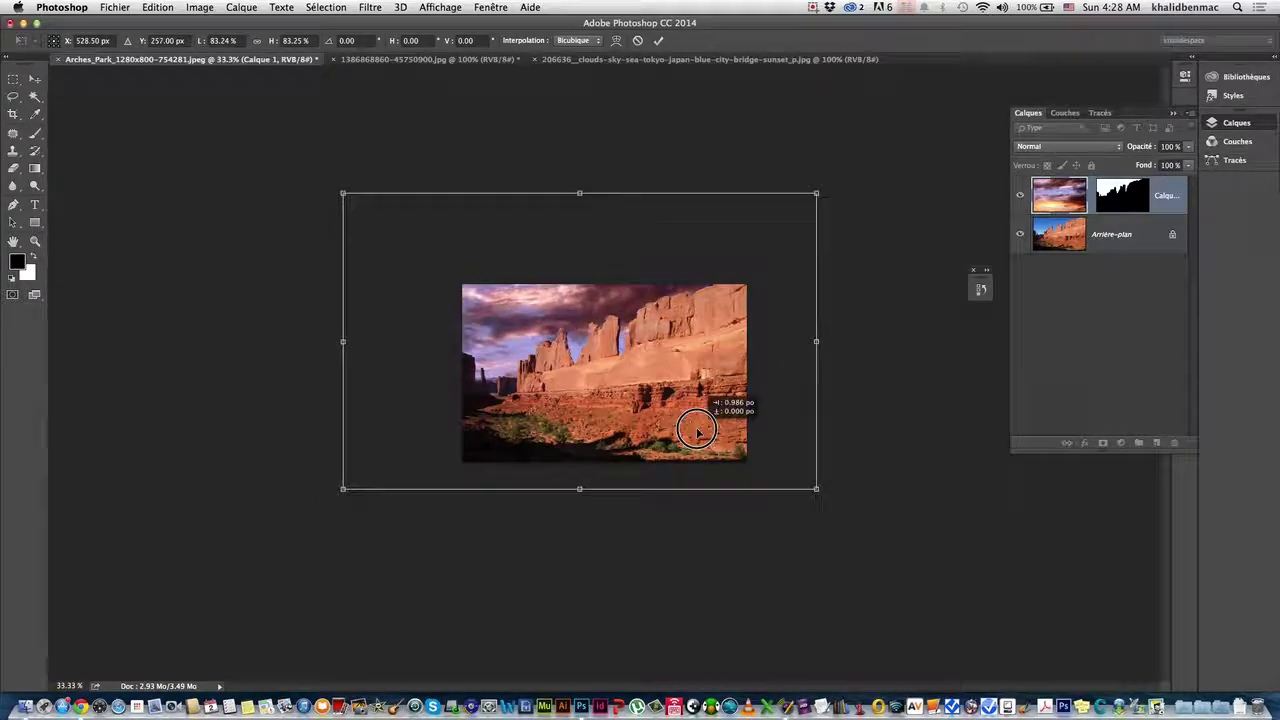
pyautogui.moveTo(817, 484); pyautogui.dragTo(763, 456)
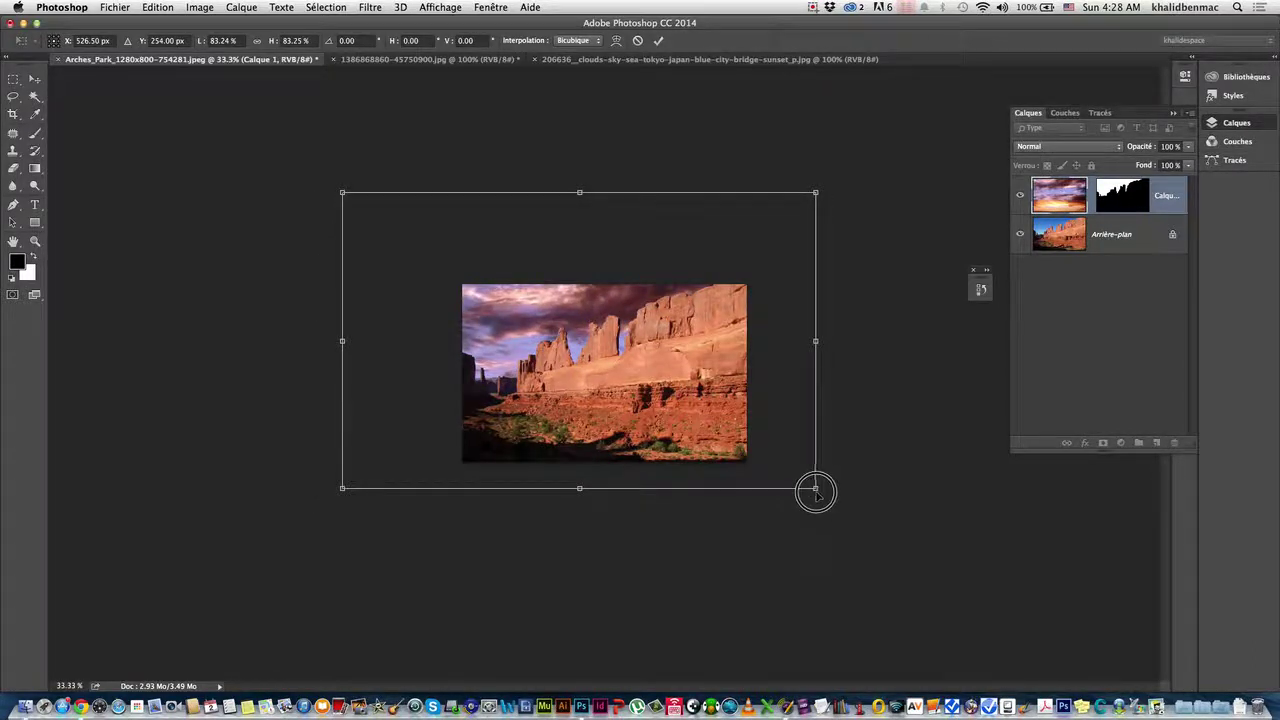
pyautogui.moveTo(684, 417); pyautogui.dragTo(684, 426)
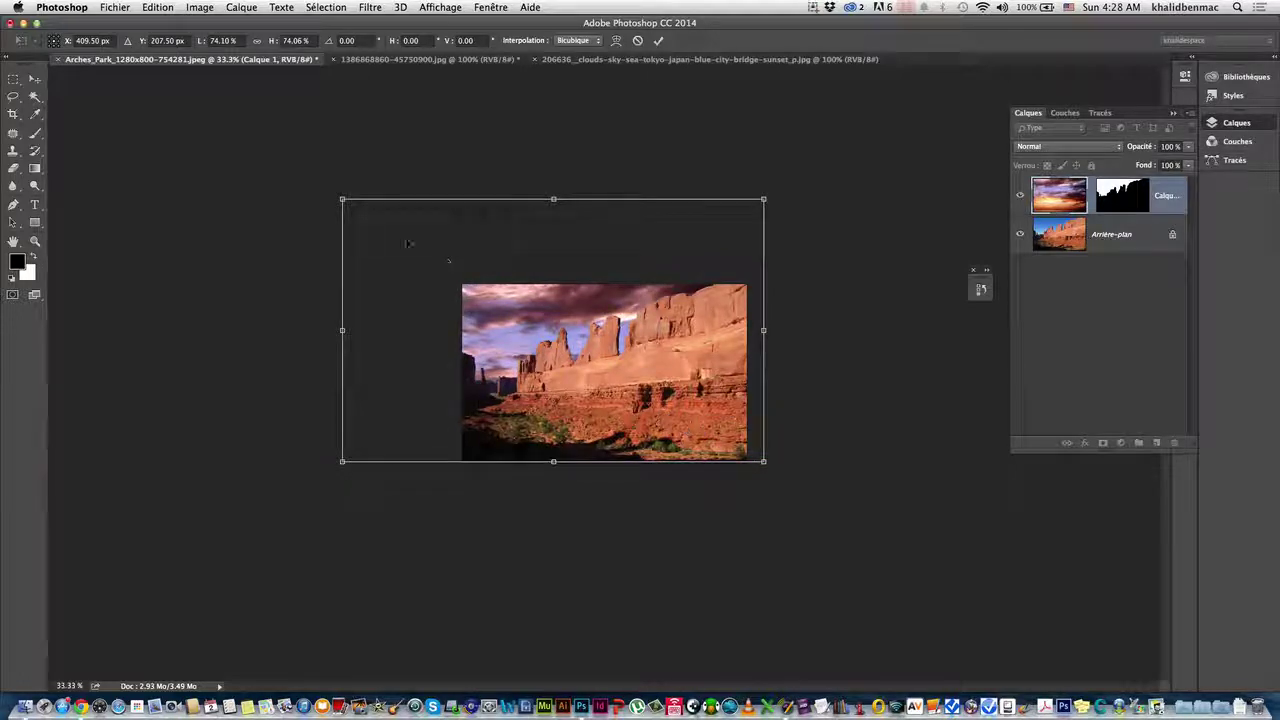
# Step: Fine-tune the sunset sky's size and position above the rock wall and commit the transform
pyautogui.moveTo(341, 197); pyautogui.dragTo(387, 226)
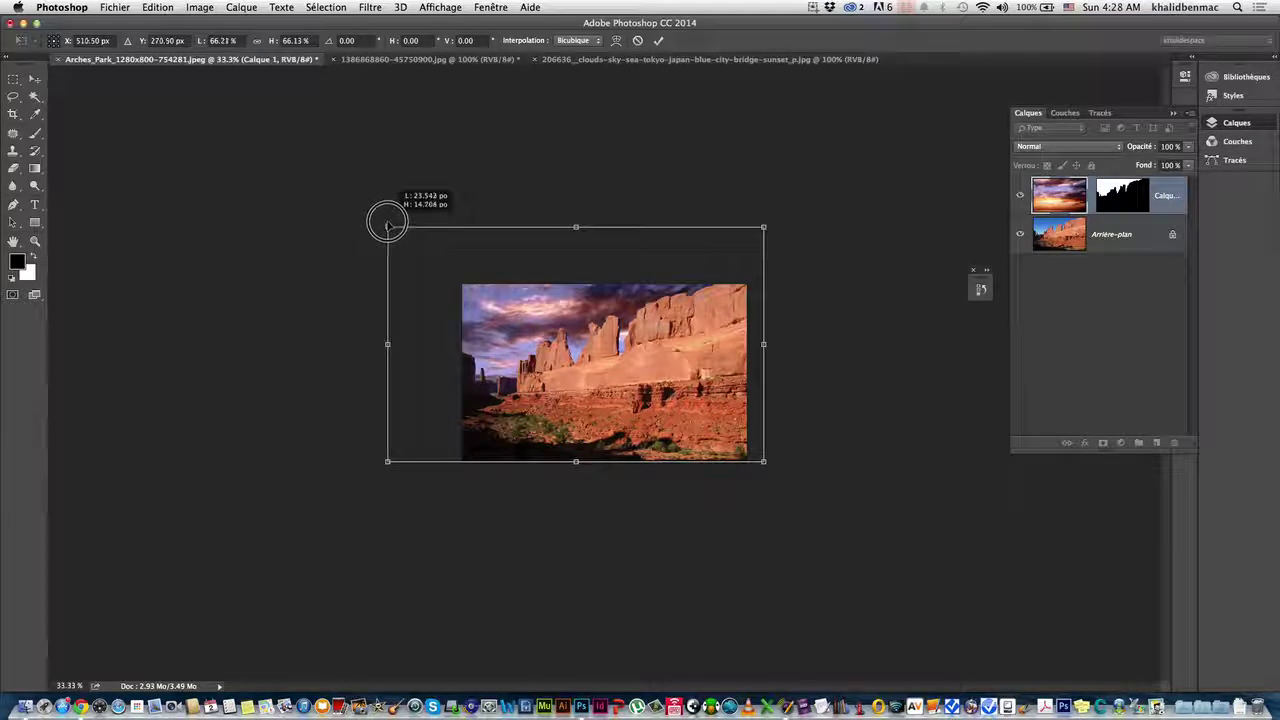
pyautogui.moveTo(387, 226)
pyautogui.mouseDown()
pyautogui.moveTo(360, 212)
pyautogui.moveTo(432, 255)
pyautogui.mouseUp()
pyautogui.moveTo(479, 307); pyautogui.dragTo(460, 280)
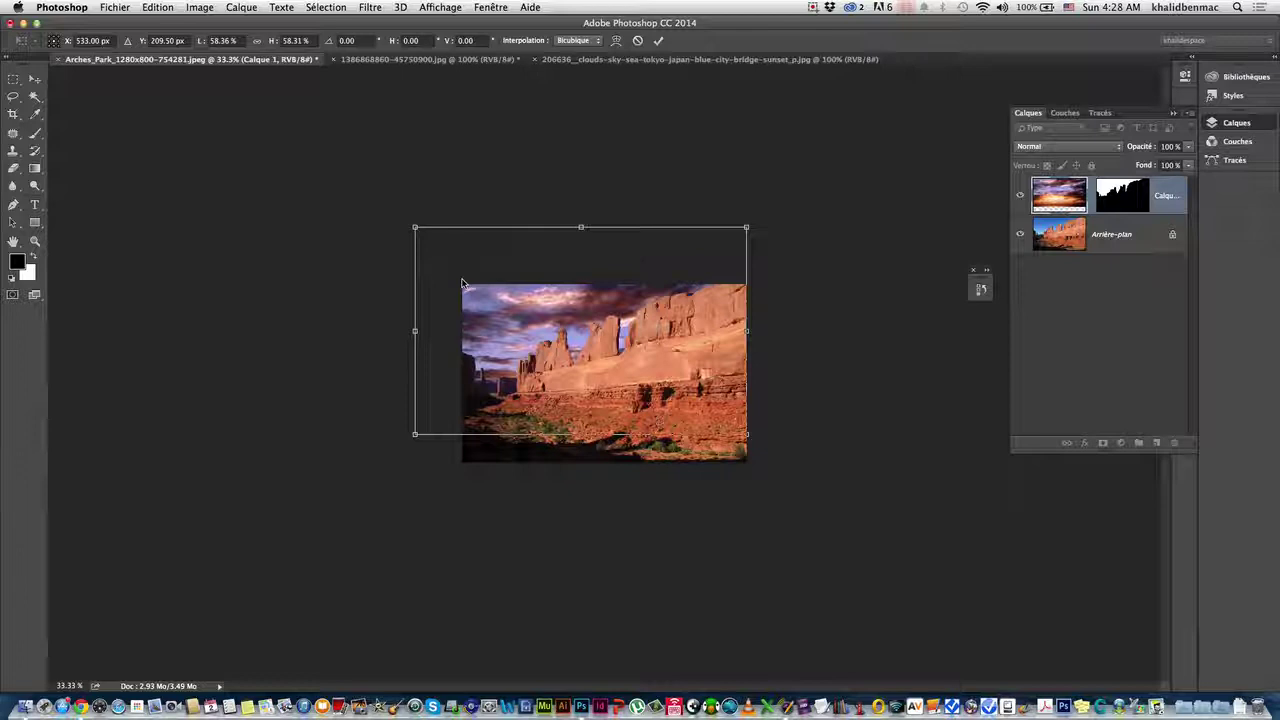
pyautogui.moveTo(642, 330); pyautogui.dragTo(502, 334)
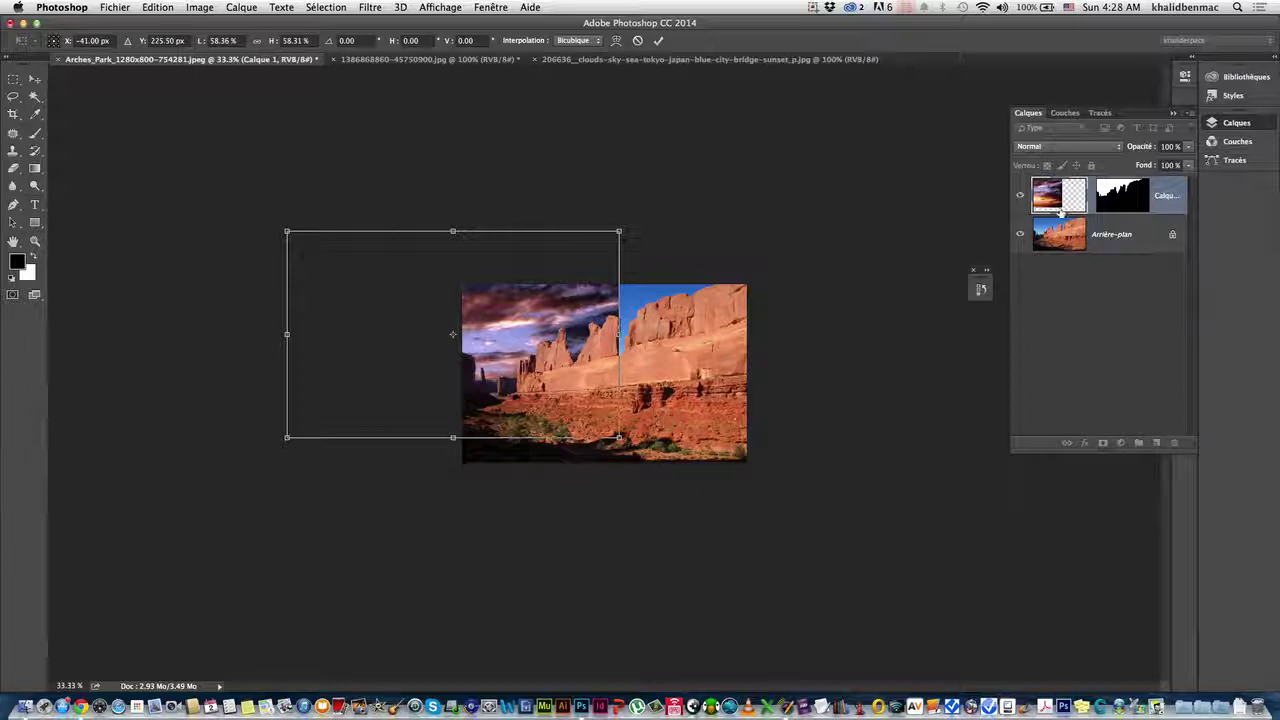
pyautogui.moveTo(509, 300)
pyautogui.mouseDown()
pyautogui.moveTo(640, 295)
pyautogui.moveTo(566, 286)
pyautogui.moveTo(502, 312)
pyautogui.moveTo(586, 283)
pyautogui.moveTo(673, 290)
pyautogui.moveTo(575, 308)
pyautogui.moveTo(690, 283)
pyautogui.mouseUp()
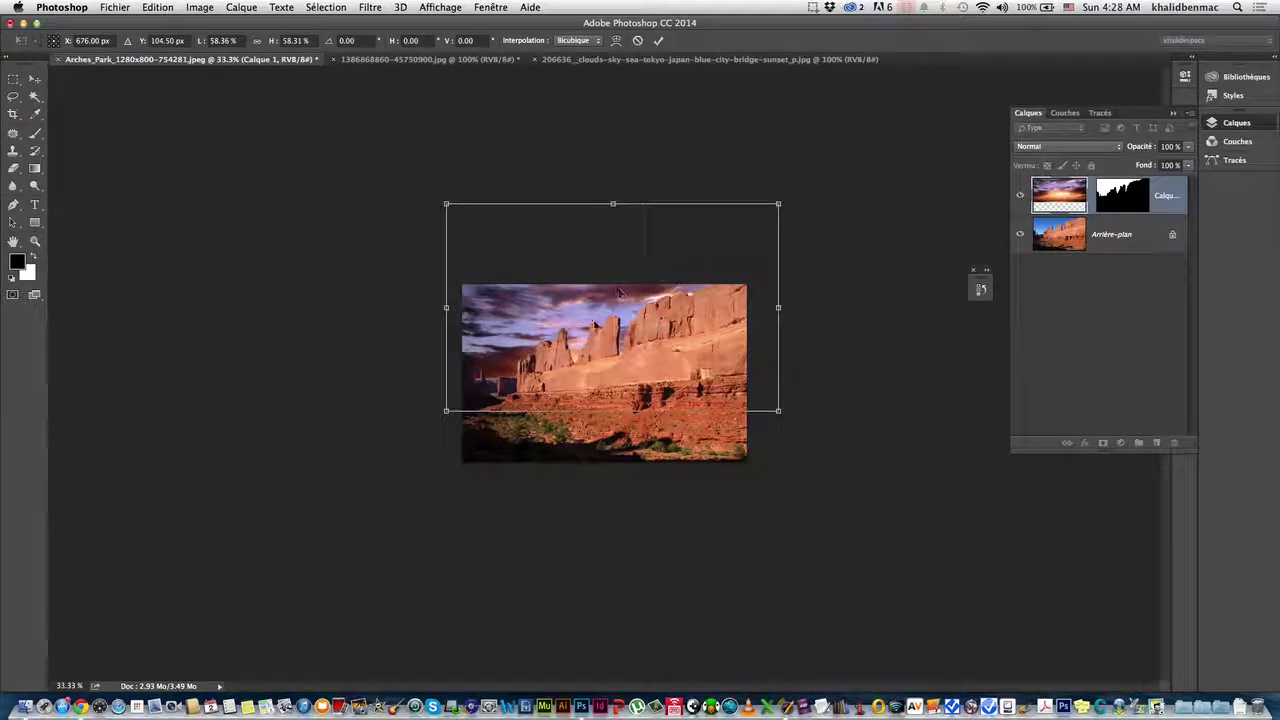
pyautogui.moveTo(577, 316); pyautogui.dragTo(563, 318)
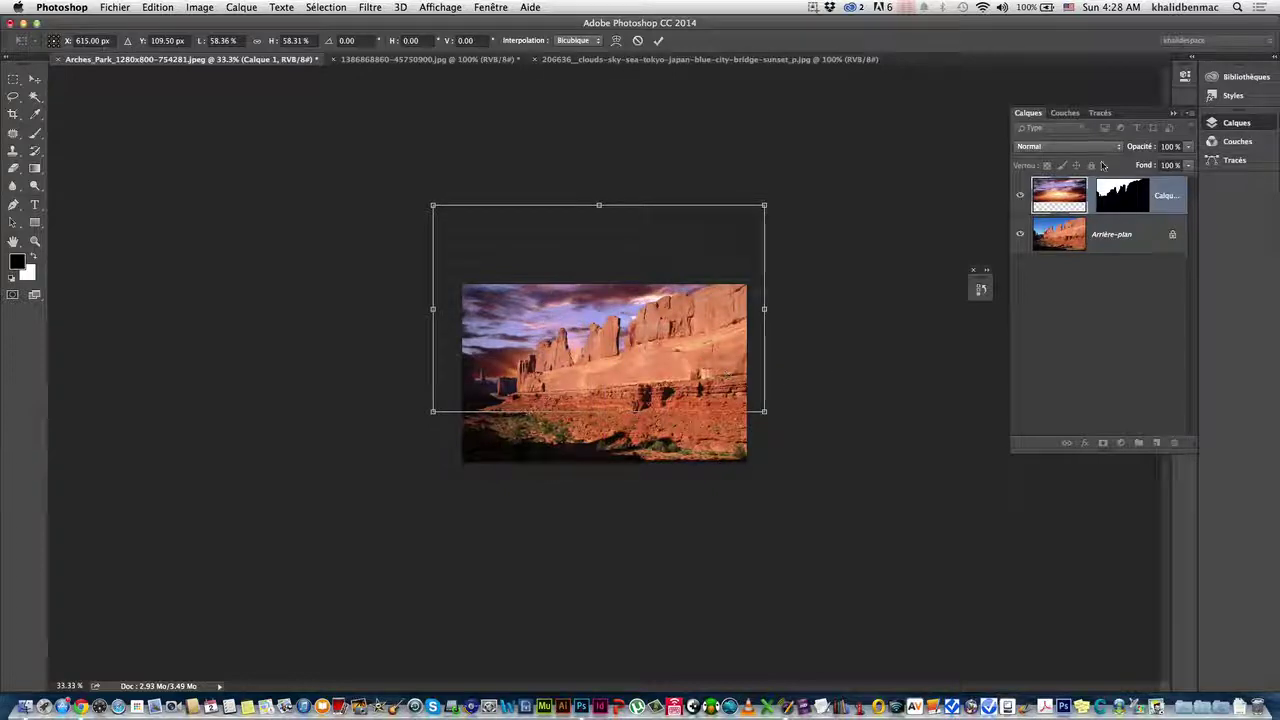
pyautogui.moveTo(533, 316); pyautogui.dragTo(526, 336)
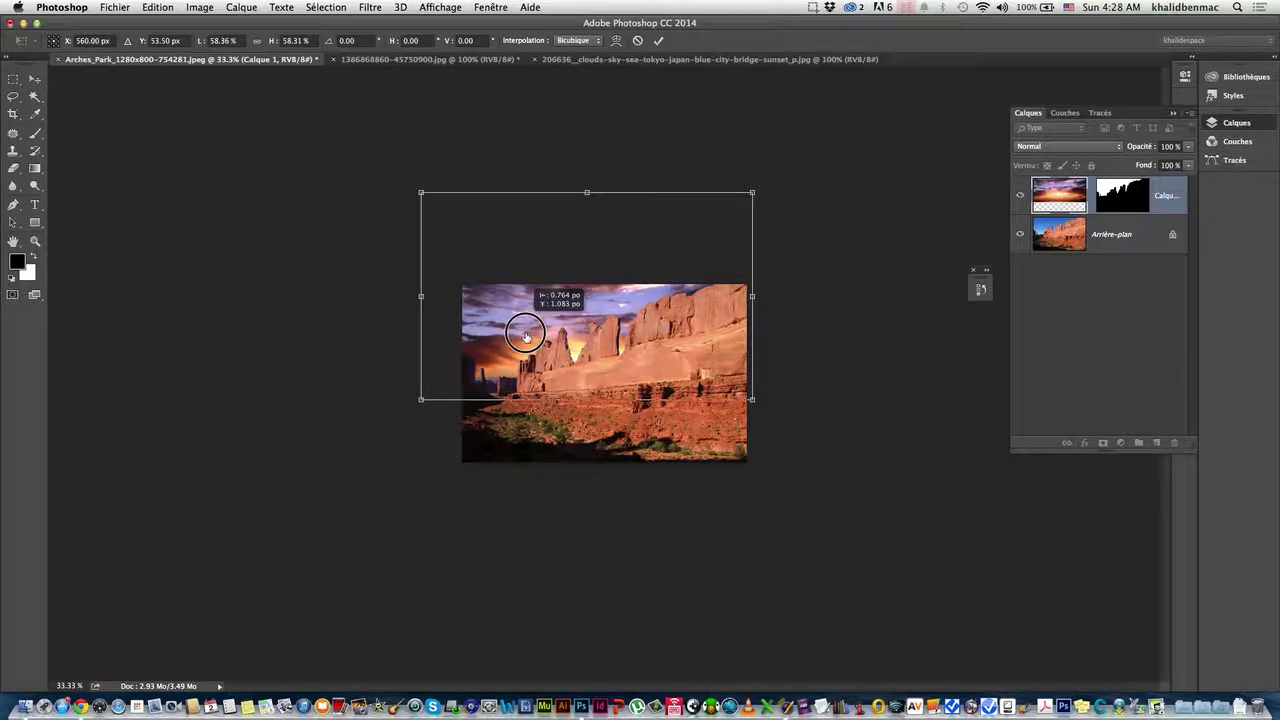
pyautogui.moveTo(526, 336); pyautogui.dragTo(531, 360)
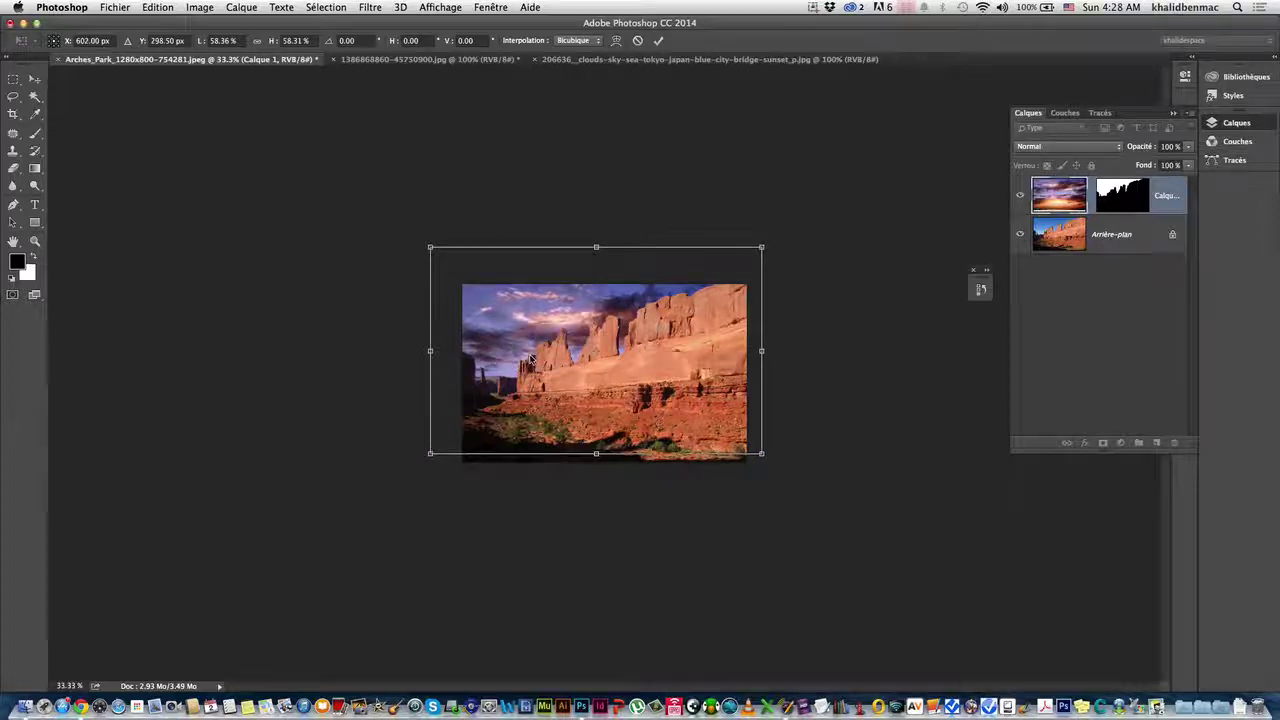
pyautogui.press('Return')
pyautogui.press('w')
pyautogui.press('super+plus')
pyautogui.press('super+plus')
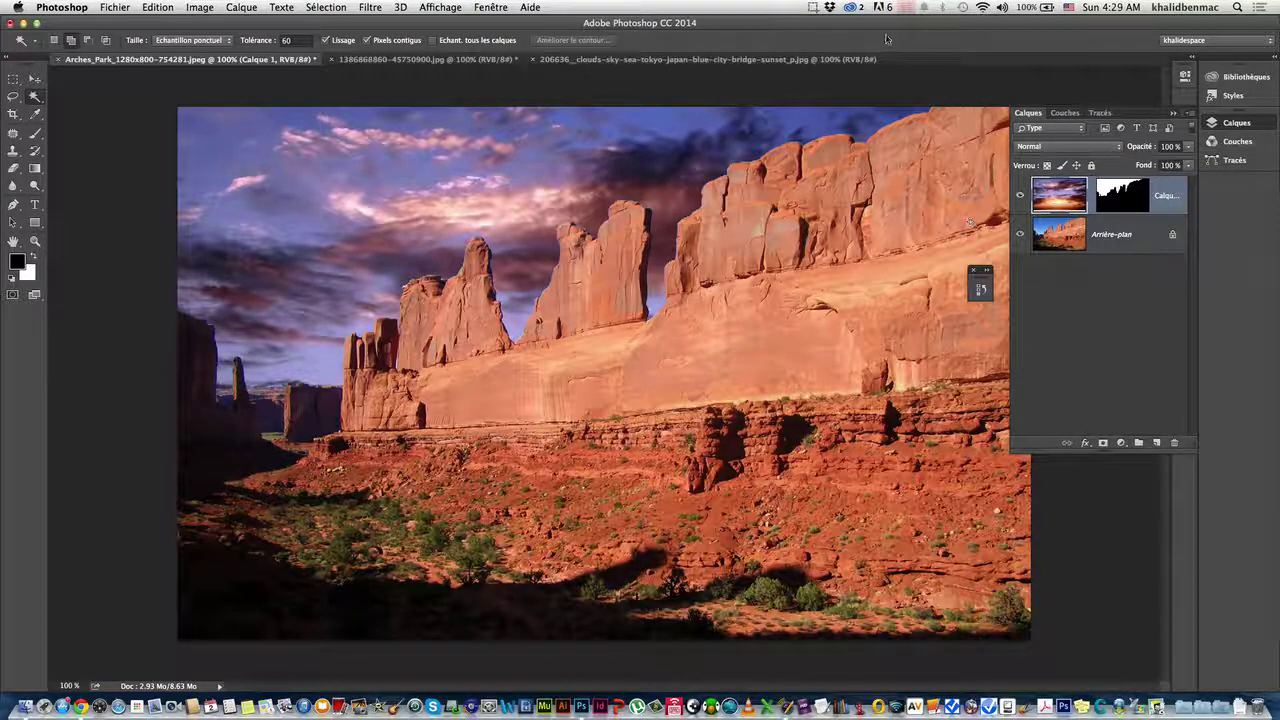
pyautogui.press('super+plus')
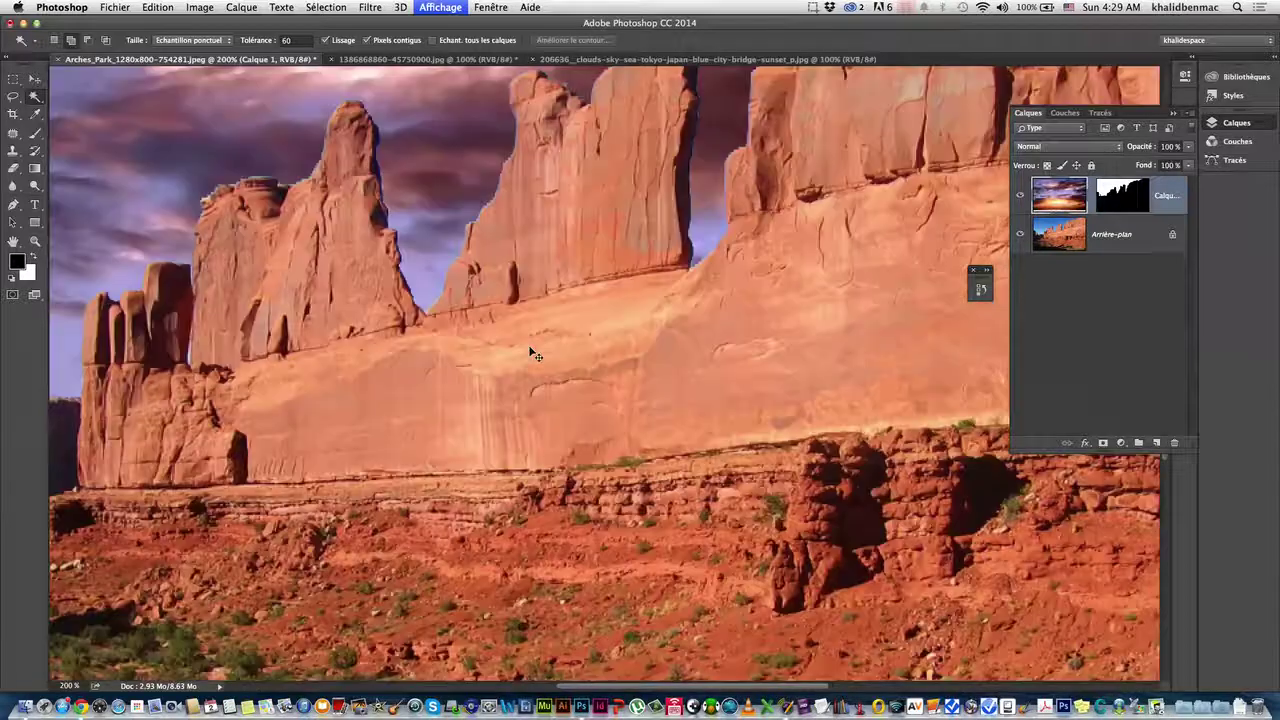
pyautogui.press('super+plus')
pyautogui.scroll(5, 700, 190)
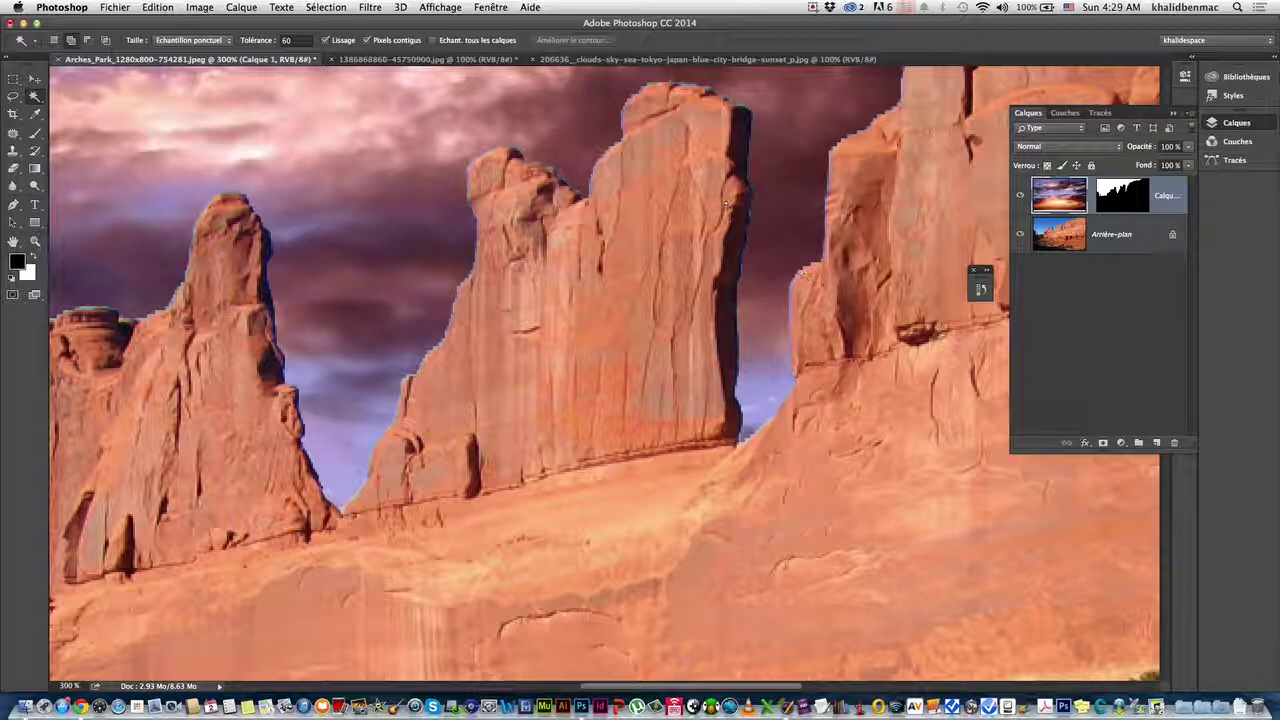
pyautogui.scroll(-3, 444, 237)
pyautogui.scroll(-3, 442, 234)
pyautogui.scroll(-3, 442, 234)
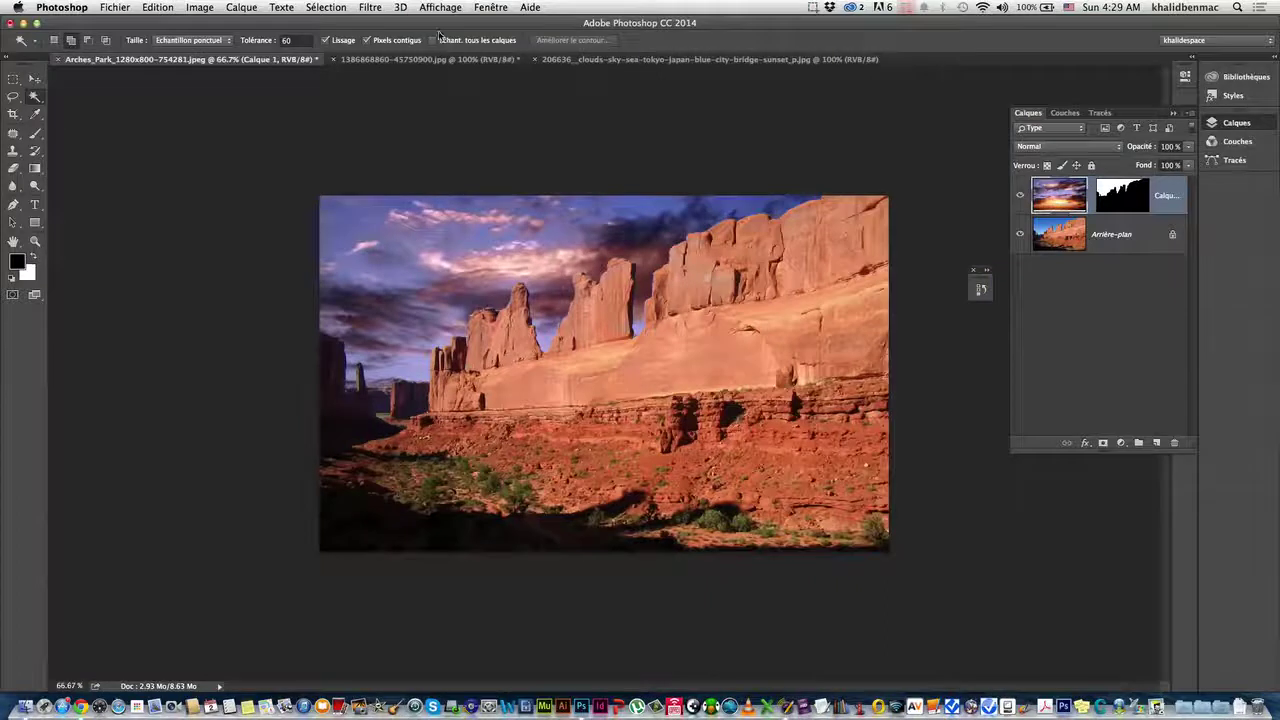
pyautogui.click(497, 9)
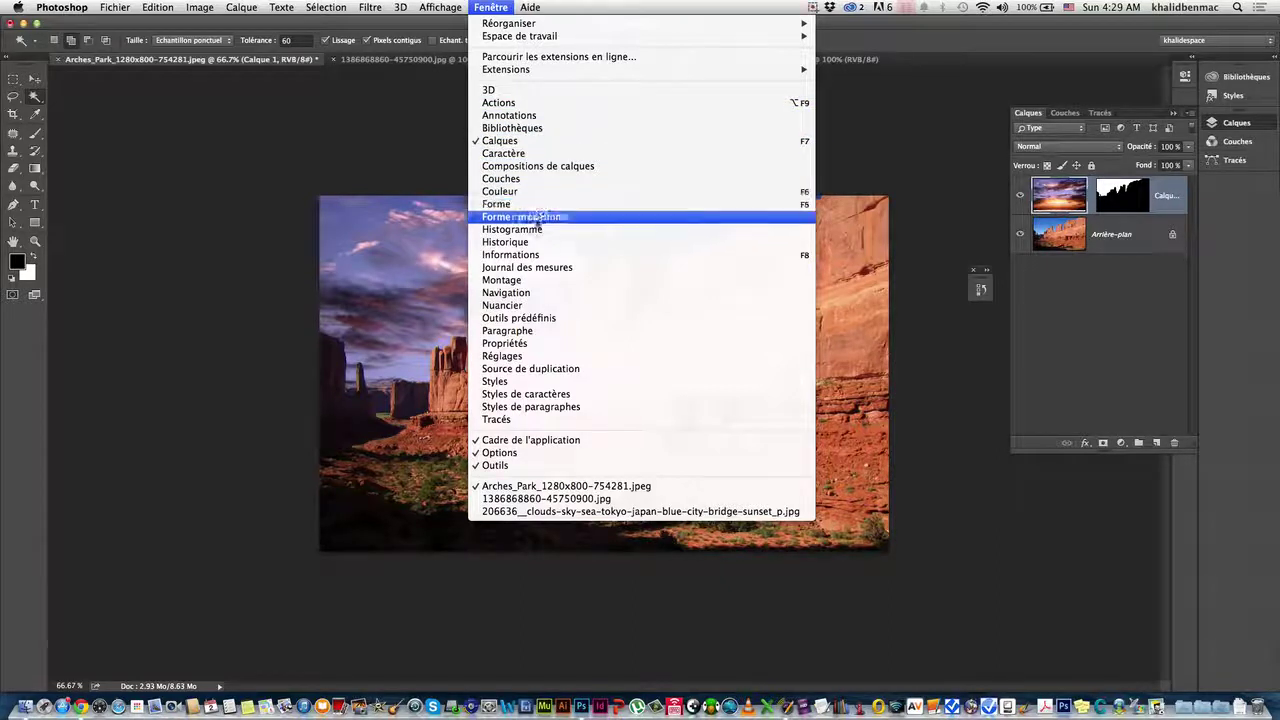
# Step: Step back in History to the Magic Wand blue-sky selection, before the sky transform
pyautogui.click(528, 242)
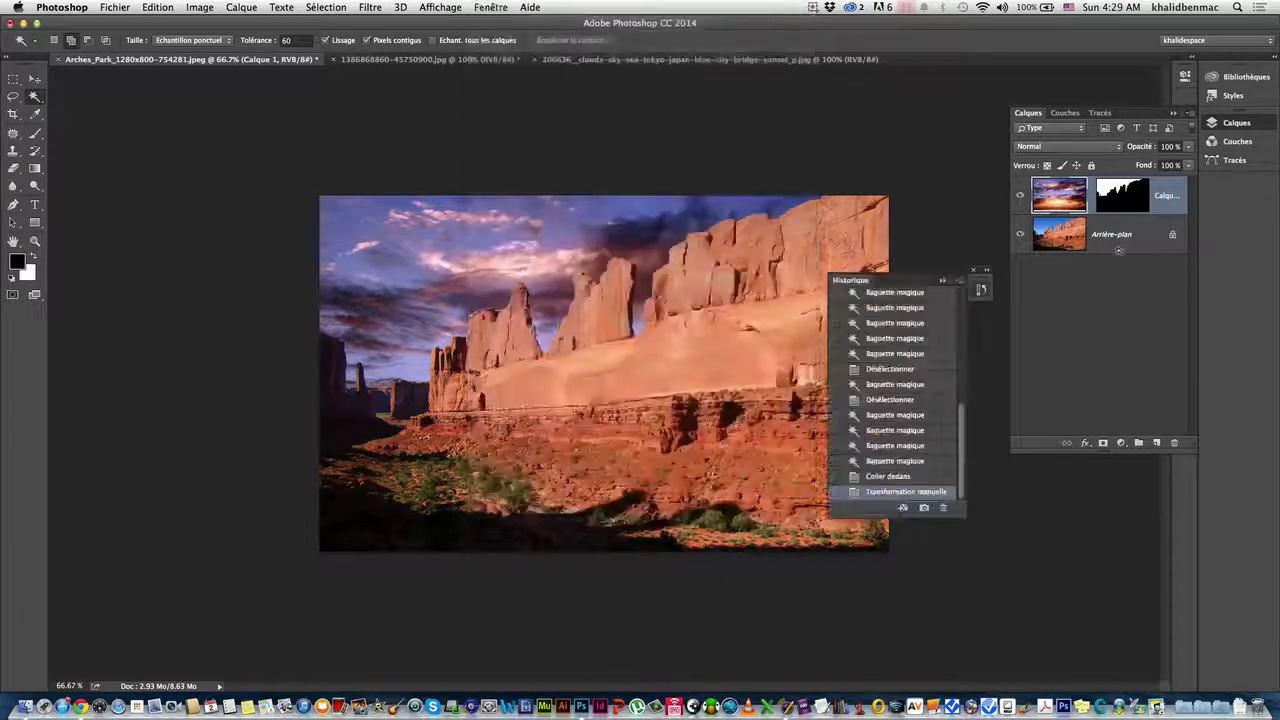
pyautogui.click(890, 476)
pyautogui.click(895, 460)
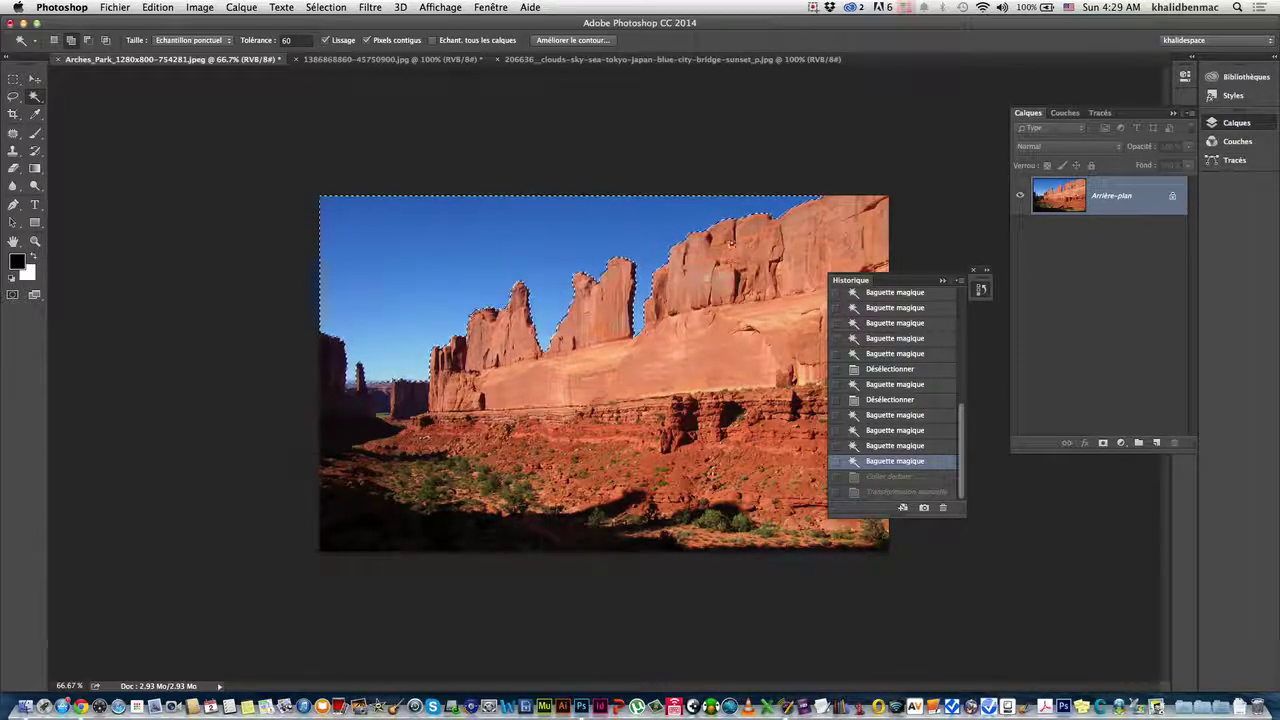
pyautogui.click(942, 280)
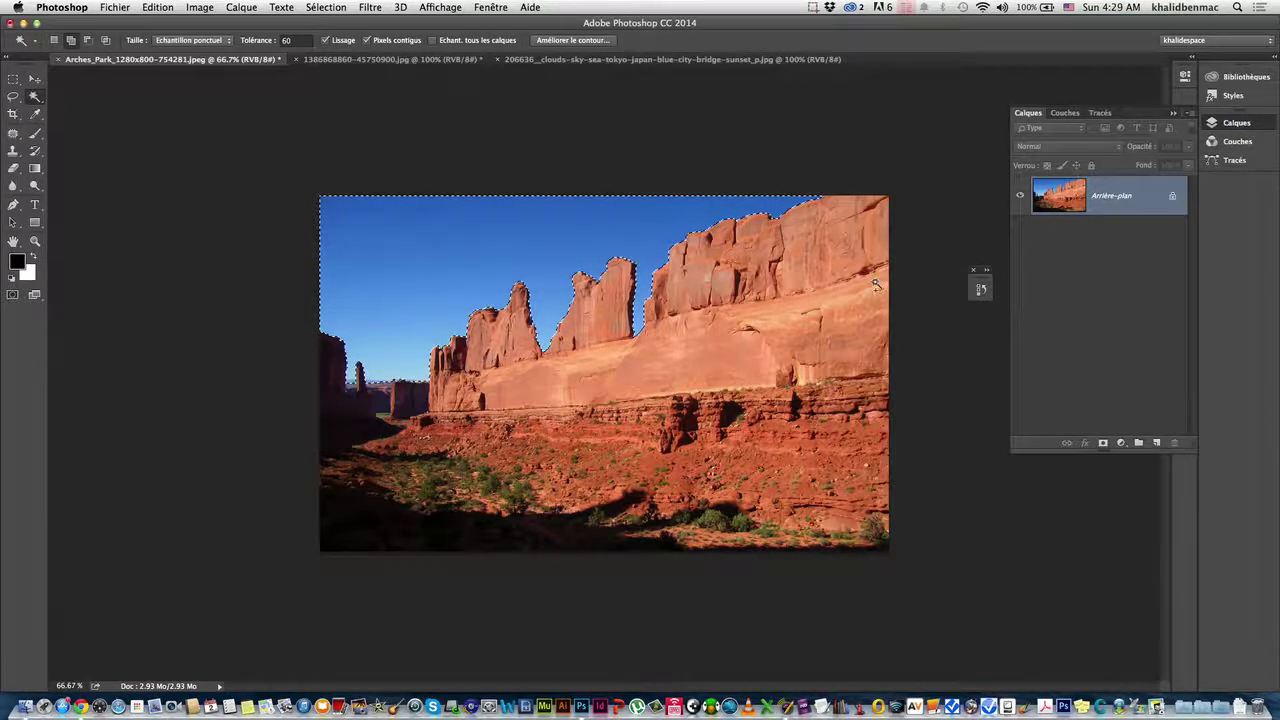
# Step: Feather the sky selection by 1 pixel and paste the sunset clouds into it as Calque 1
pyautogui.rightClick(530, 262)
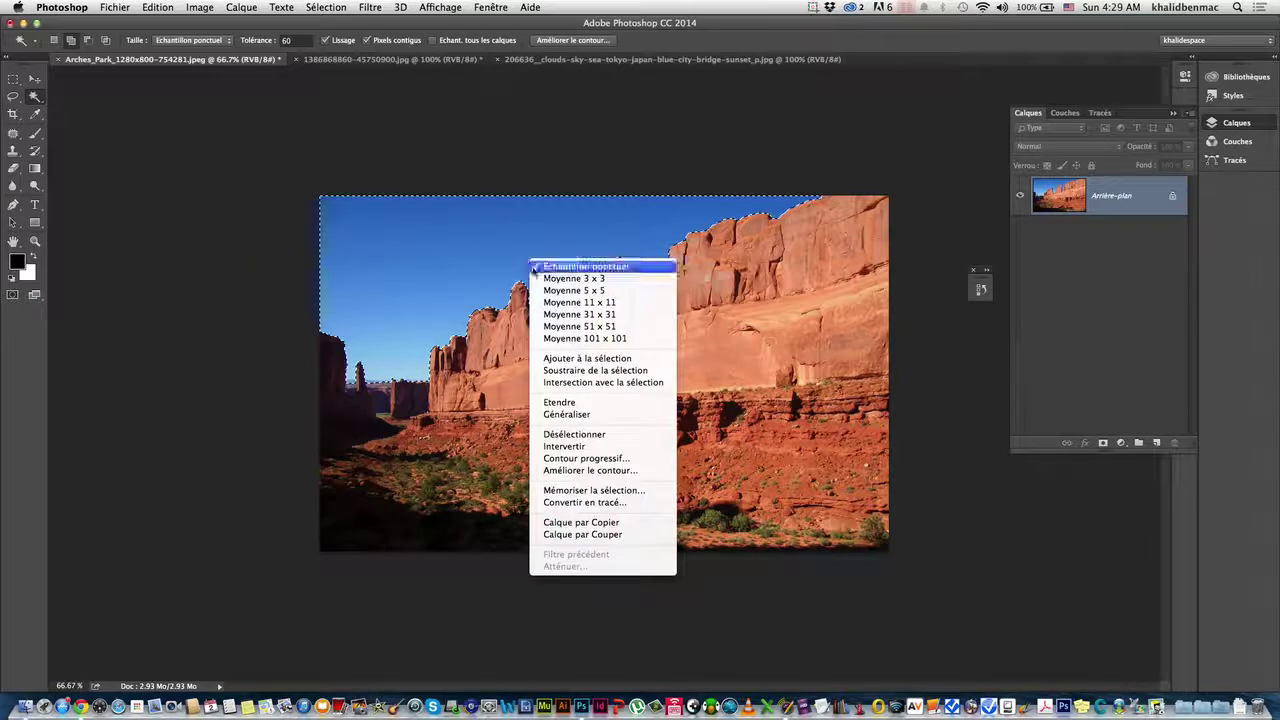
pyautogui.click(585, 458)
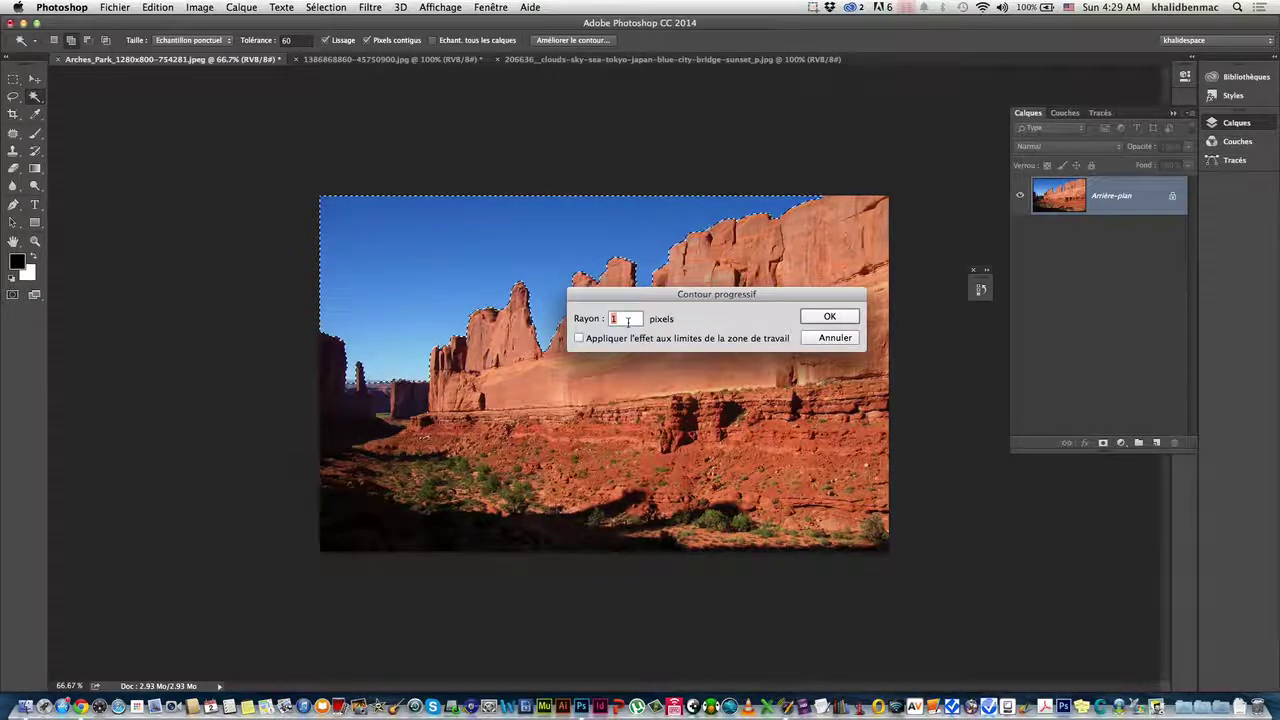
pyautogui.click(843, 318)
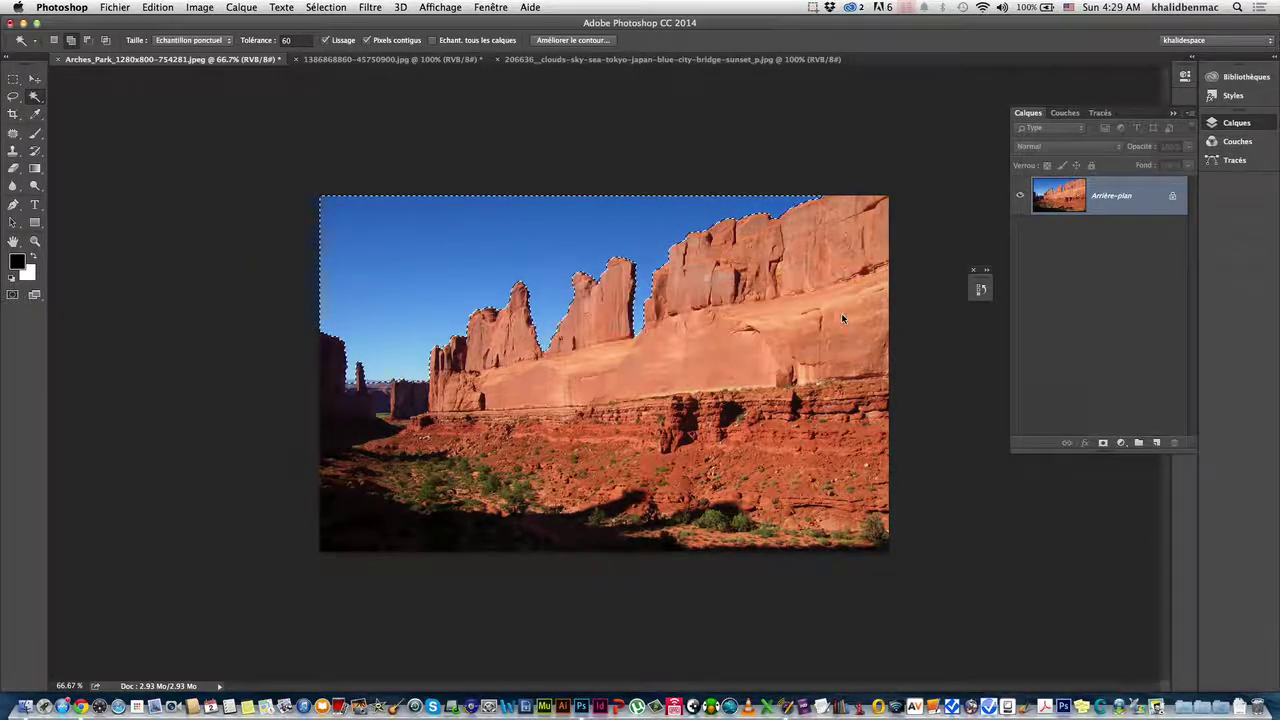
pyautogui.click(157, 7)
pyautogui.moveTo(183, 140)
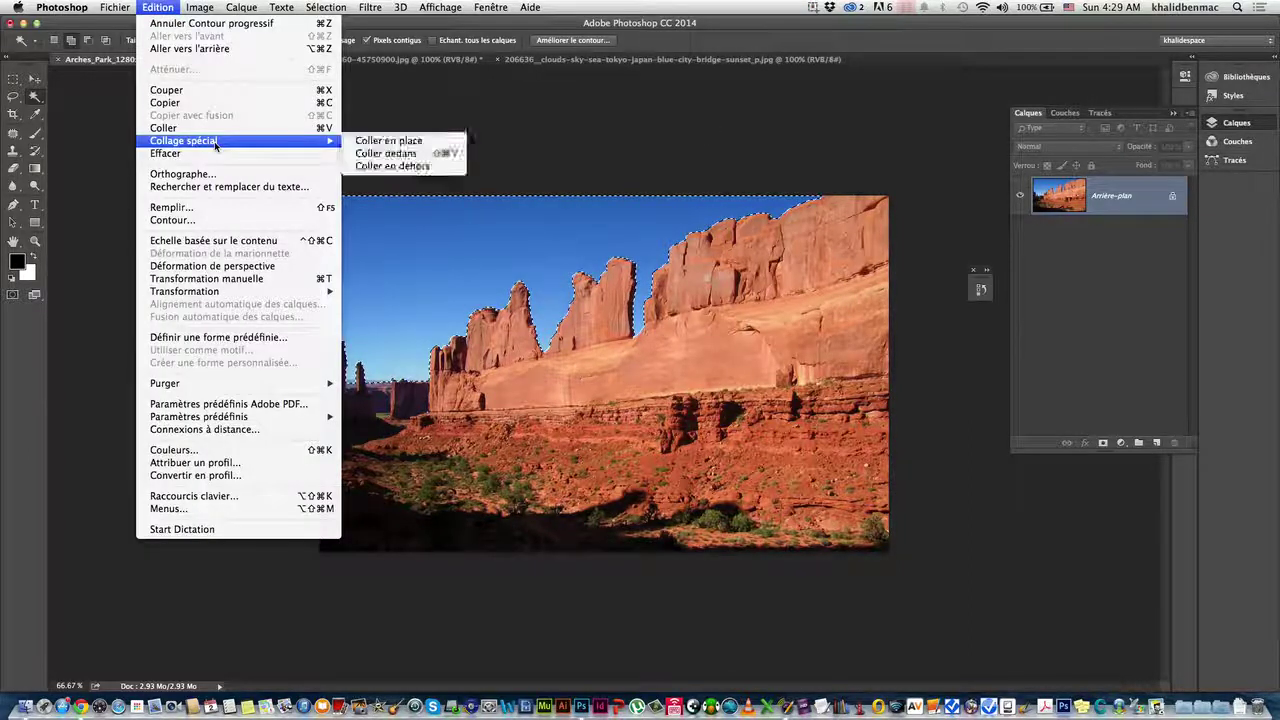
pyautogui.click(399, 155)
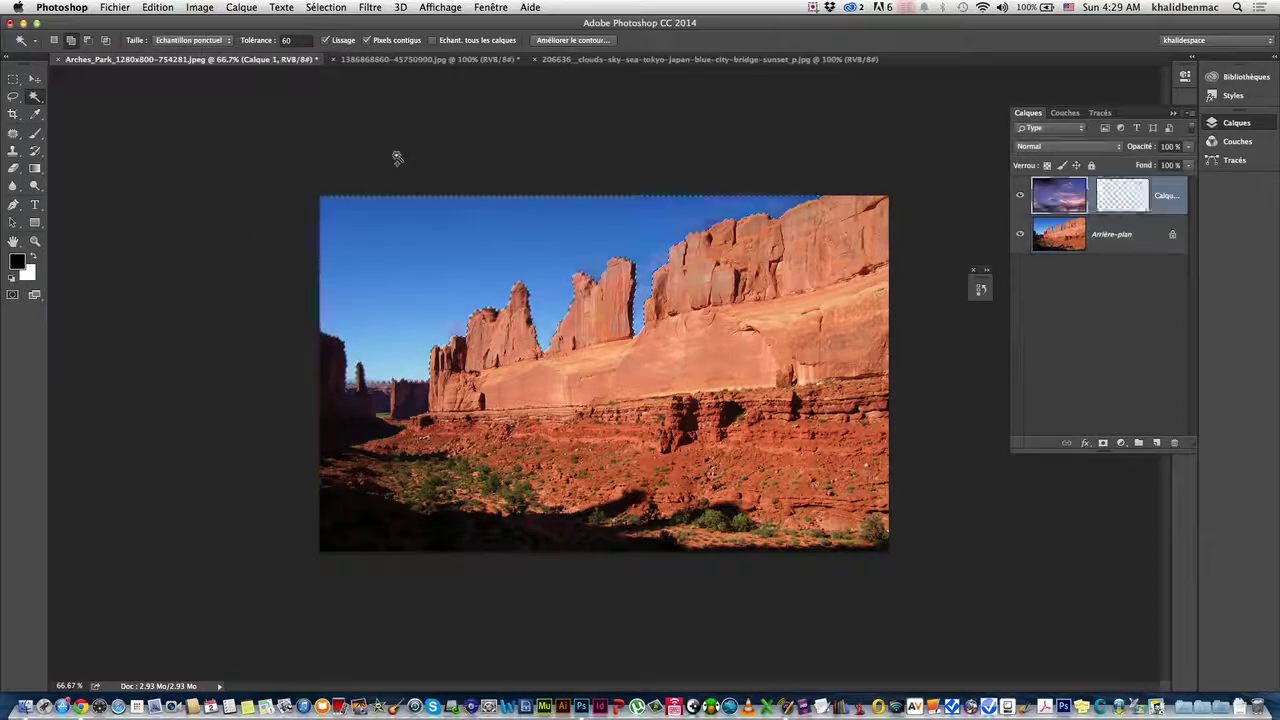
# Step: Zoom in to inspect the pasted sky edges, then begin a free transform of Calque 1
pyautogui.press('super+plus')
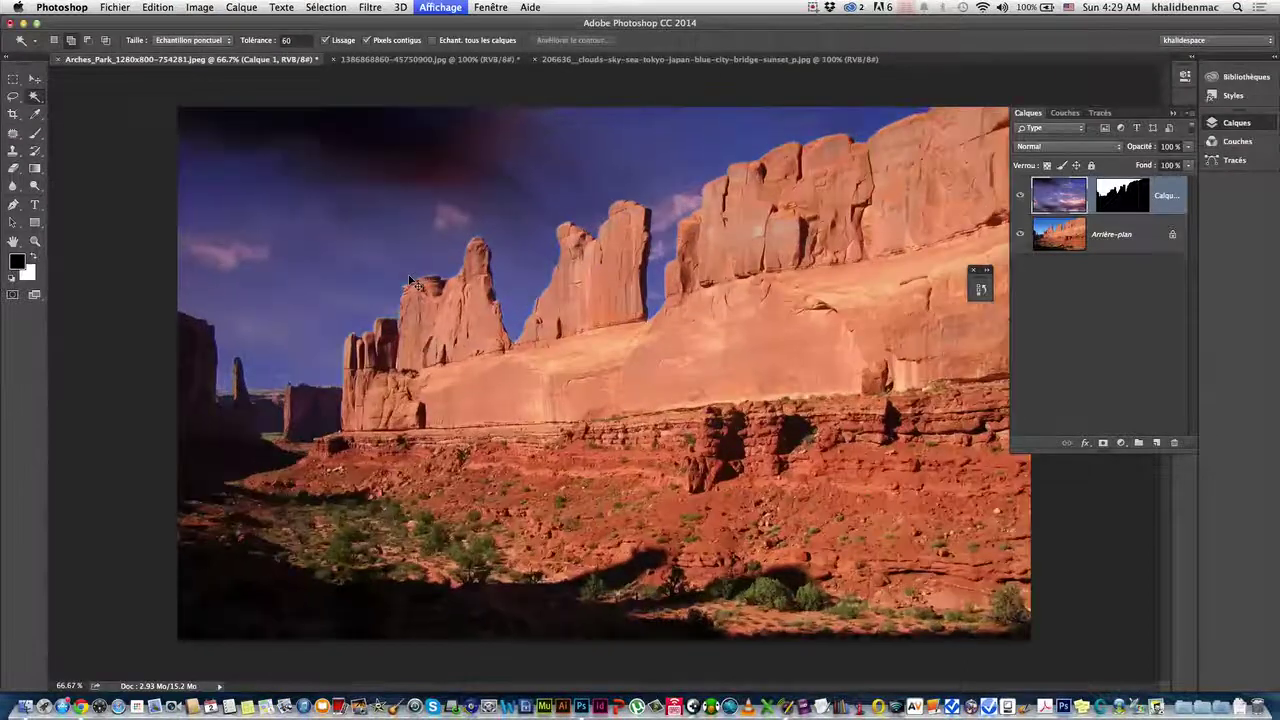
pyautogui.press('super+plus')
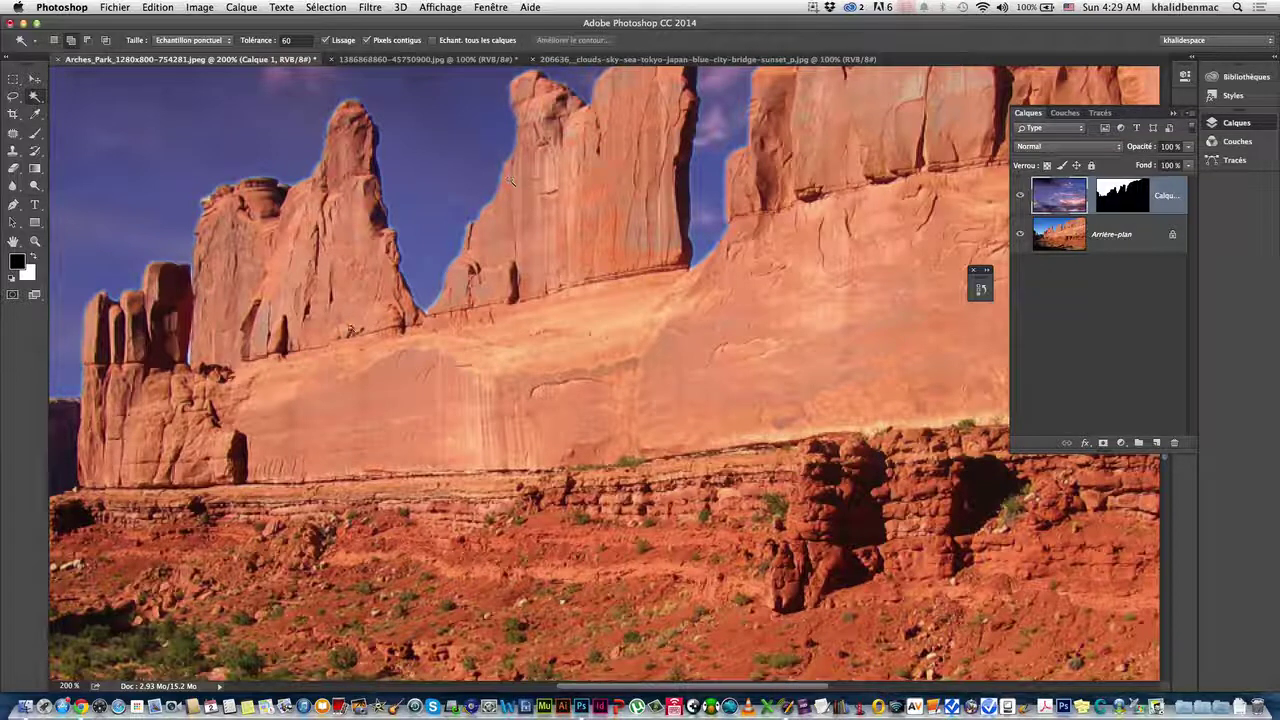
pyautogui.press('super+minus')
pyautogui.press('super+minus')
pyautogui.press('super+minus')
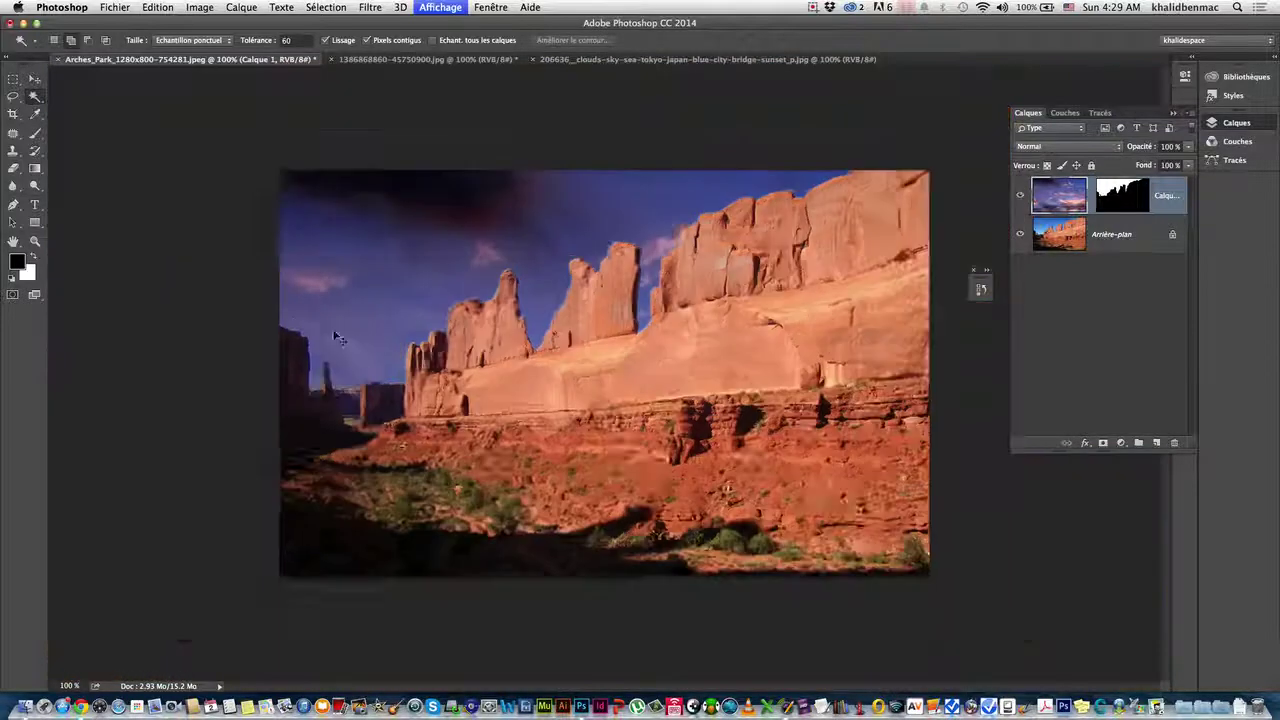
pyautogui.click(157, 7)
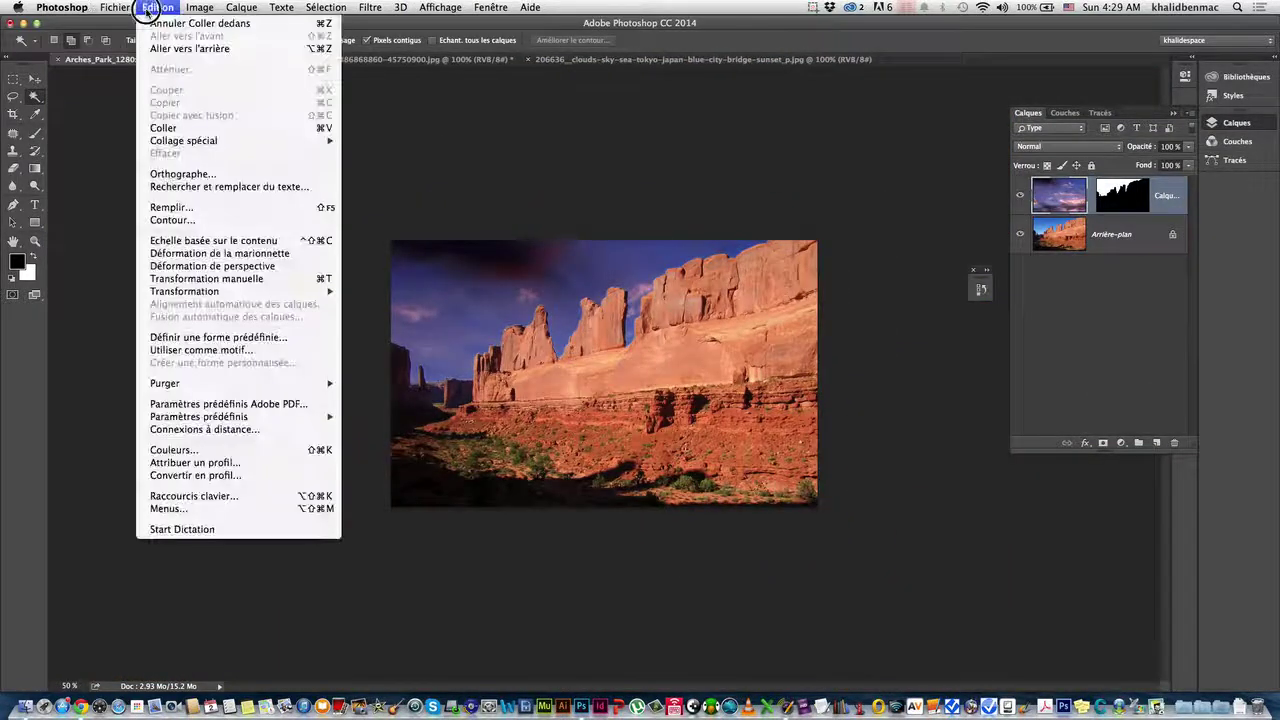
pyautogui.click(224, 279)
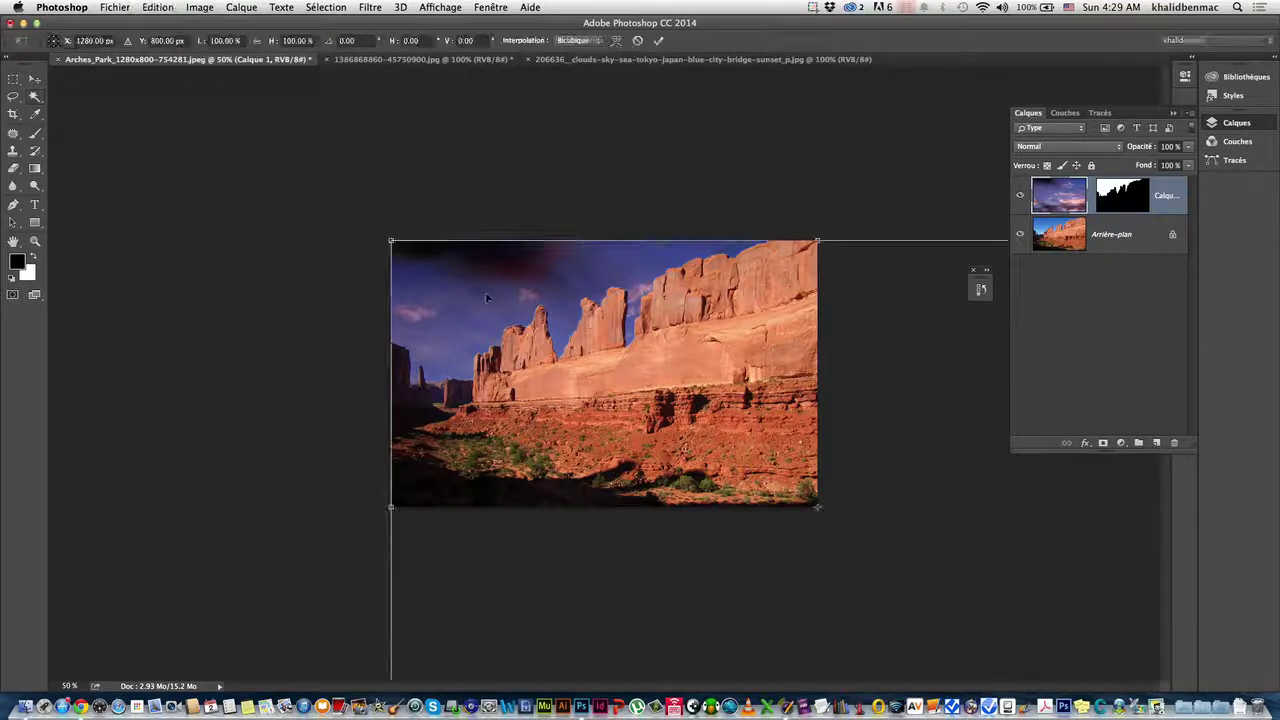
# Step: Scale the sunset sky to about 48.7%, move it up-left behind the rocks, and apply
pyautogui.press('super+minus')
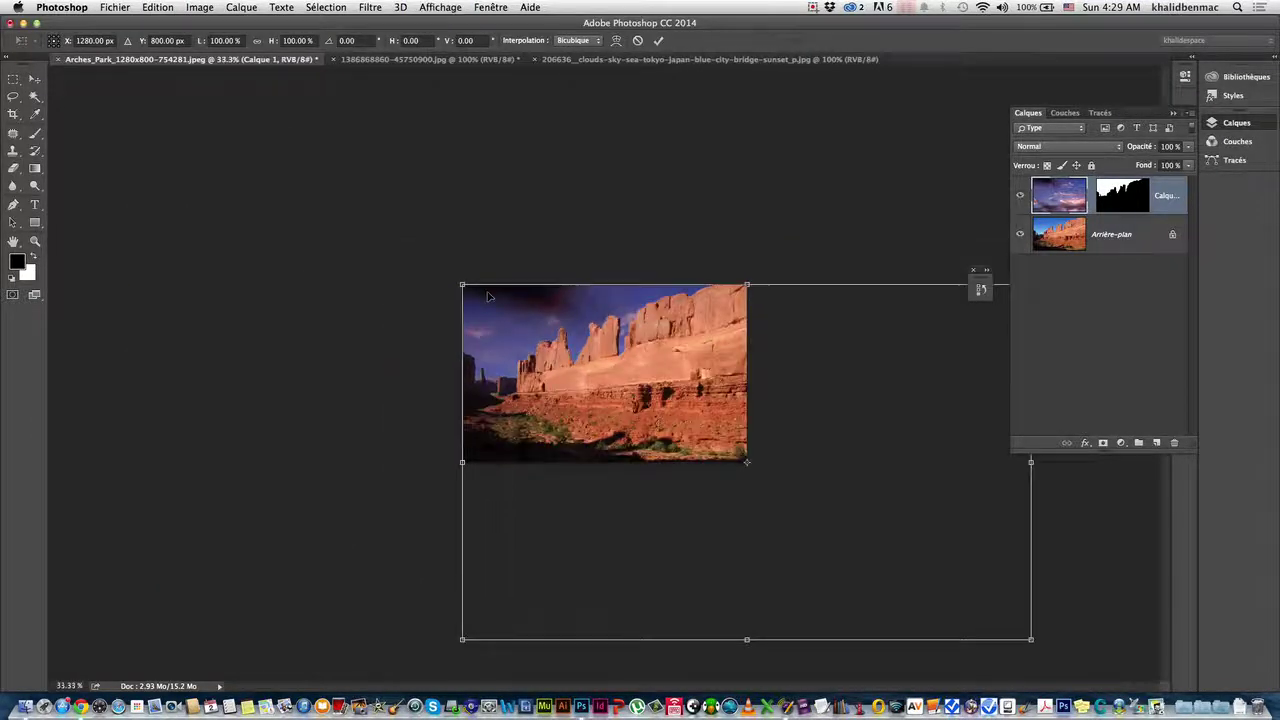
pyautogui.press('super+minus')
pyautogui.moveTo(921, 570)
pyautogui.mouseDown()
pyautogui.moveTo(678, 467)
pyautogui.moveTo(686, 457)
pyautogui.mouseUp()
pyautogui.moveTo(621, 405); pyautogui.dragTo(617, 368)
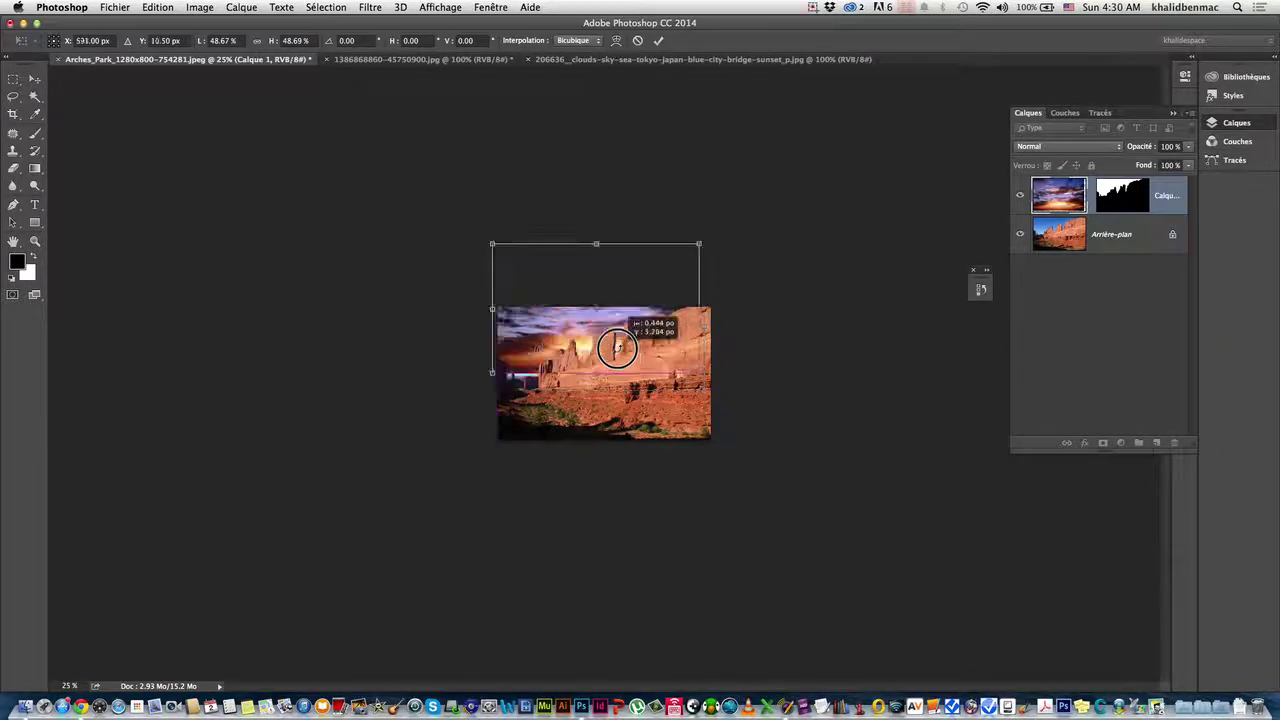
pyautogui.moveTo(617, 368); pyautogui.dragTo(618, 360)
pyautogui.press('Return')
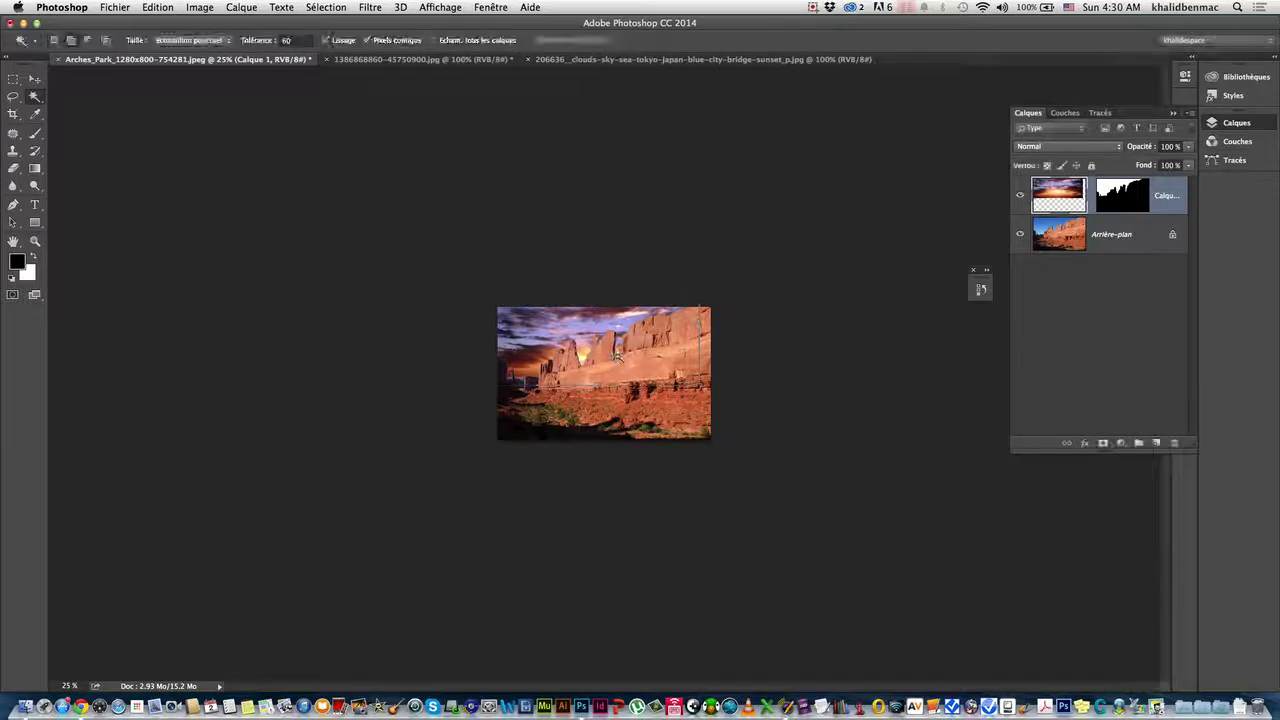
pyautogui.click(749, 489)
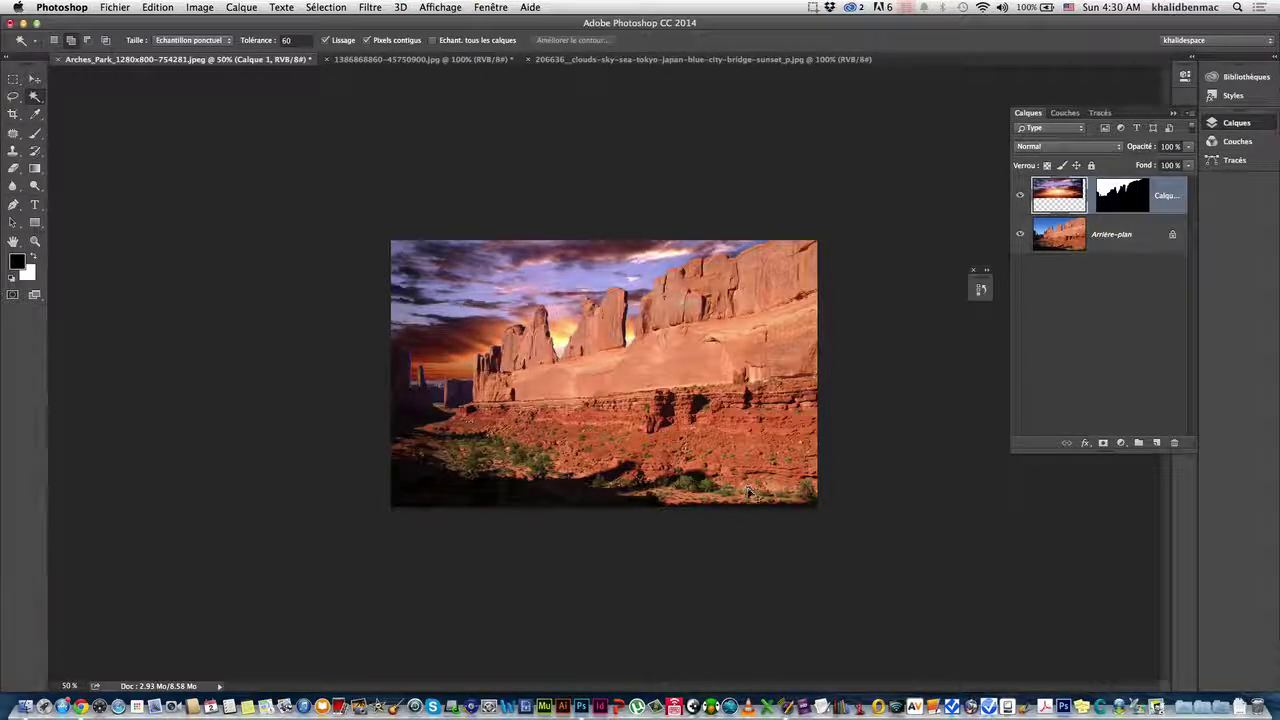
# Step: Zoom to 100% to review the composite, then select the Arrière-plan layer
pyautogui.hotkey('ctrl', '+')
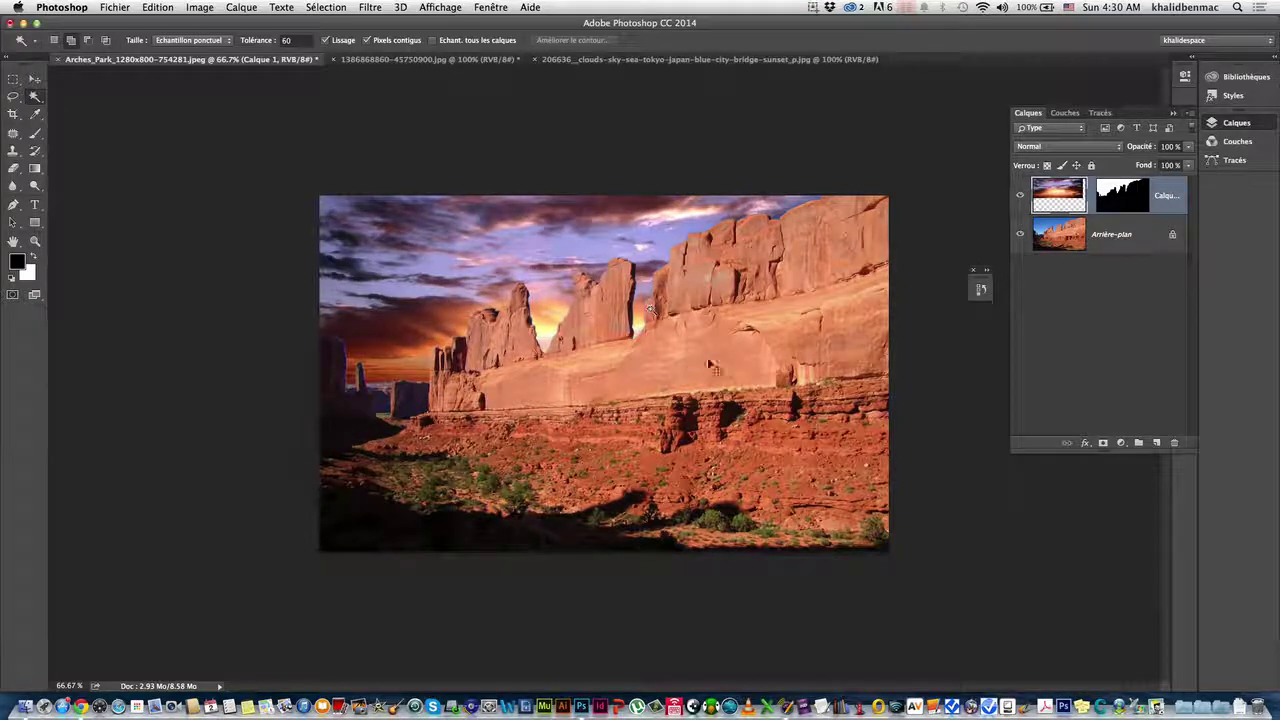
pyautogui.hotkey('ctrl', '+')
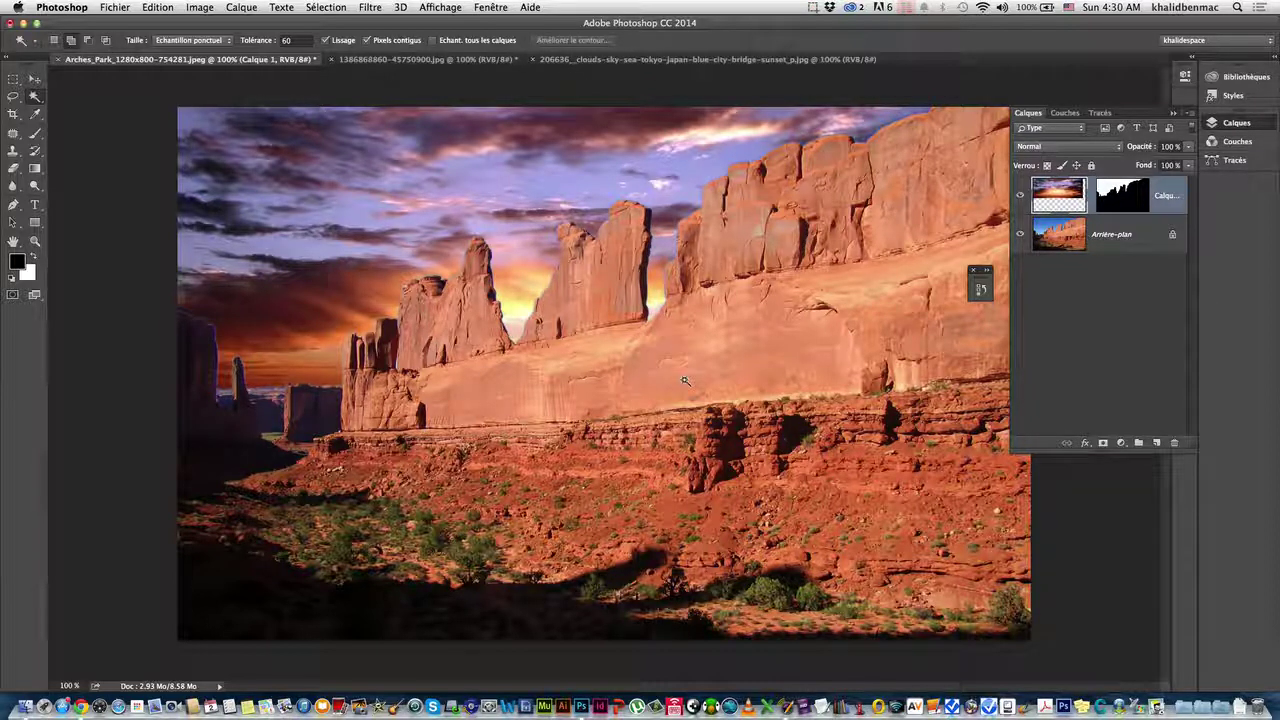
pyautogui.click(1066, 244)
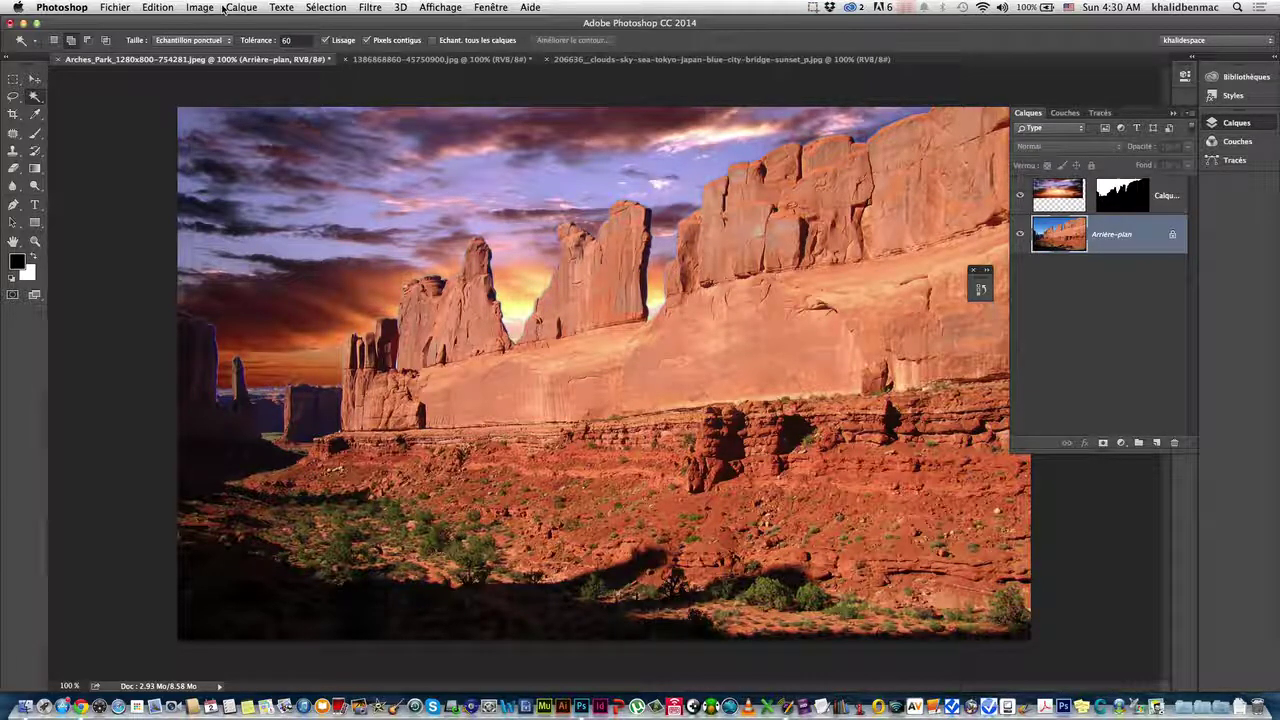
# Step: Hide and reshow Calque 1 to compare the photo with and without the sunset sky
pyautogui.click(1019, 195)
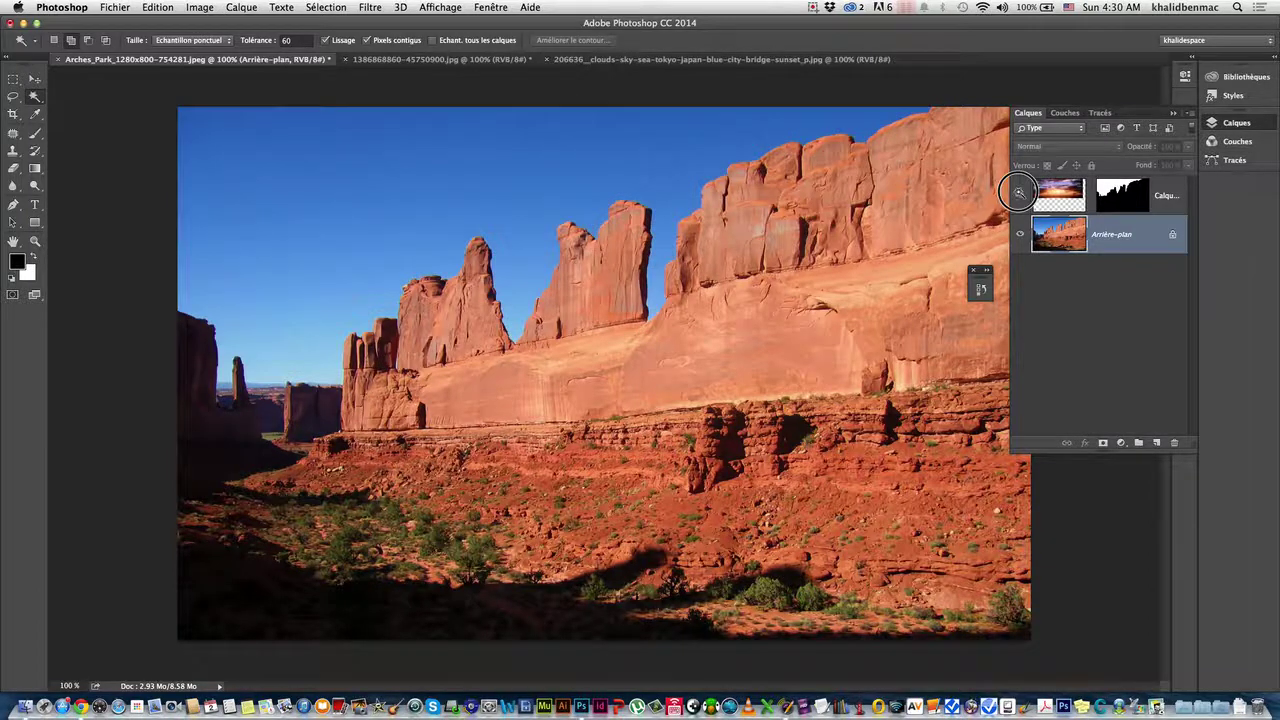
pyautogui.click(1019, 195)
pyautogui.click(1019, 195)
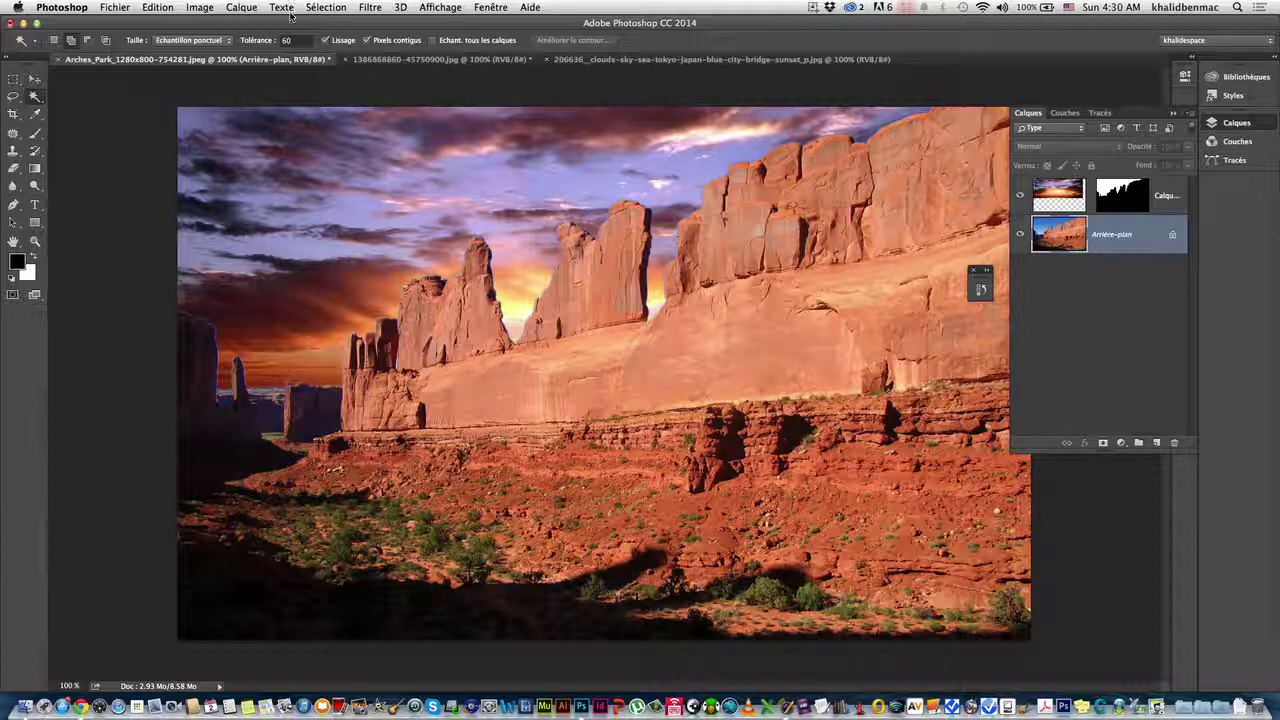
pyautogui.click(200, 7)
pyautogui.moveTo(214, 44)
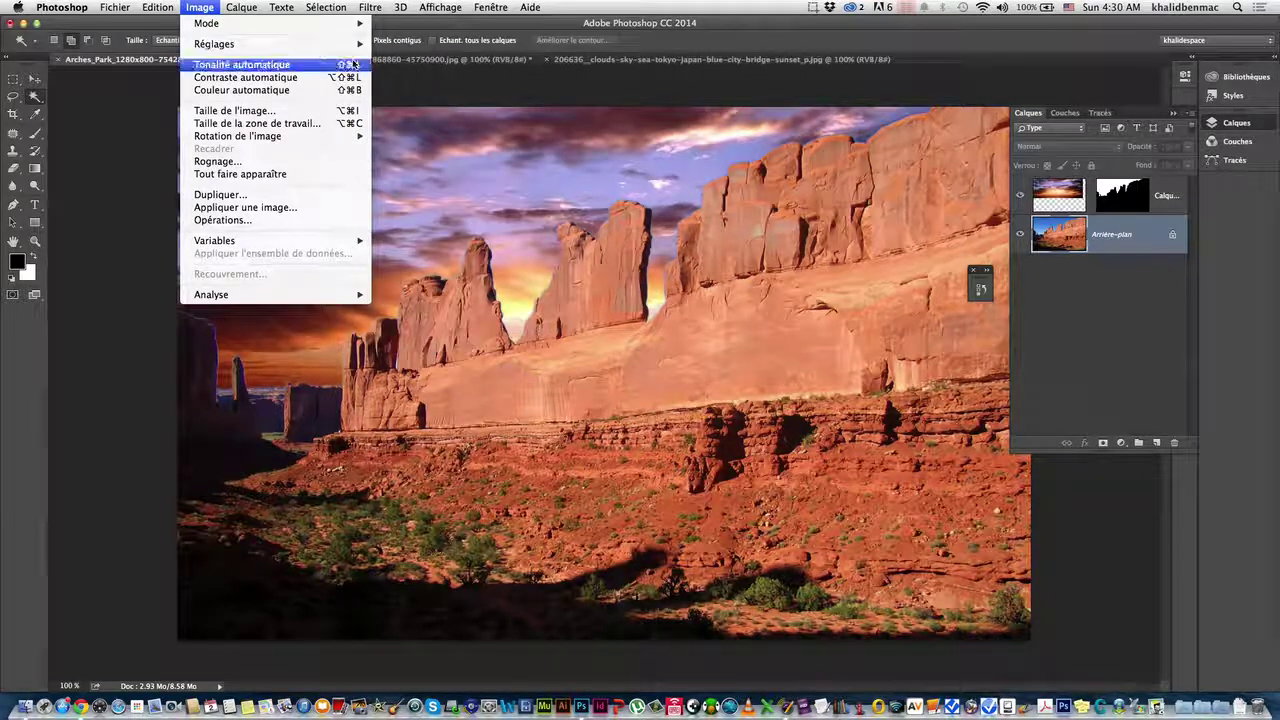
pyautogui.click(435, 128)
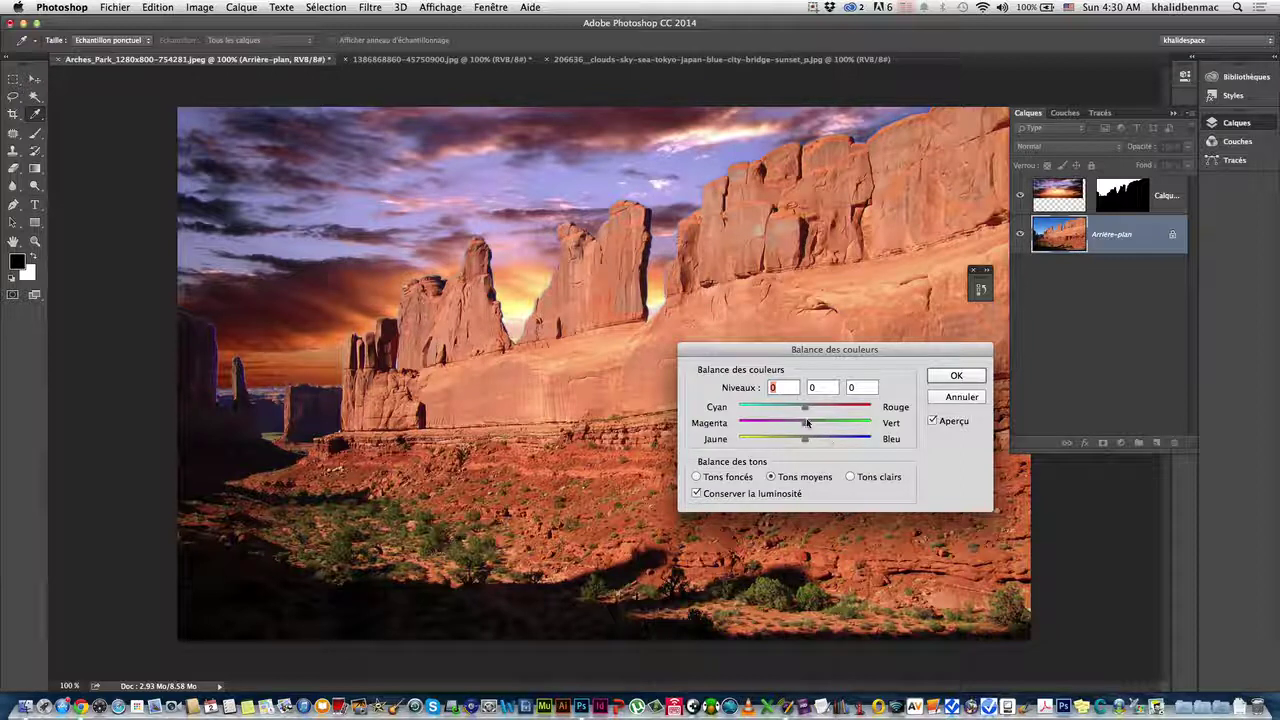
pyautogui.moveTo(804, 410)
pyautogui.mouseDown()
pyautogui.moveTo(784, 410)
pyautogui.moveTo(825, 438)
pyautogui.moveTo(779, 410)
pyautogui.mouseUp()
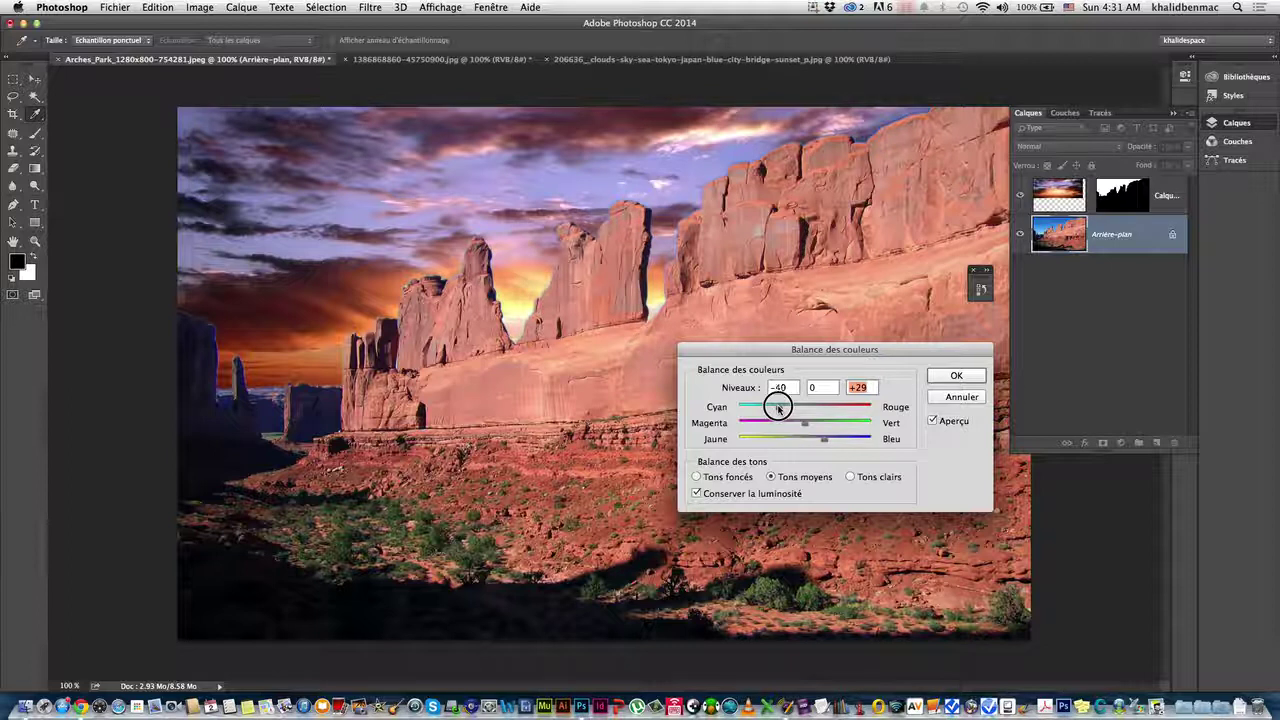
pyautogui.moveTo(780, 408); pyautogui.dragTo(781, 408)
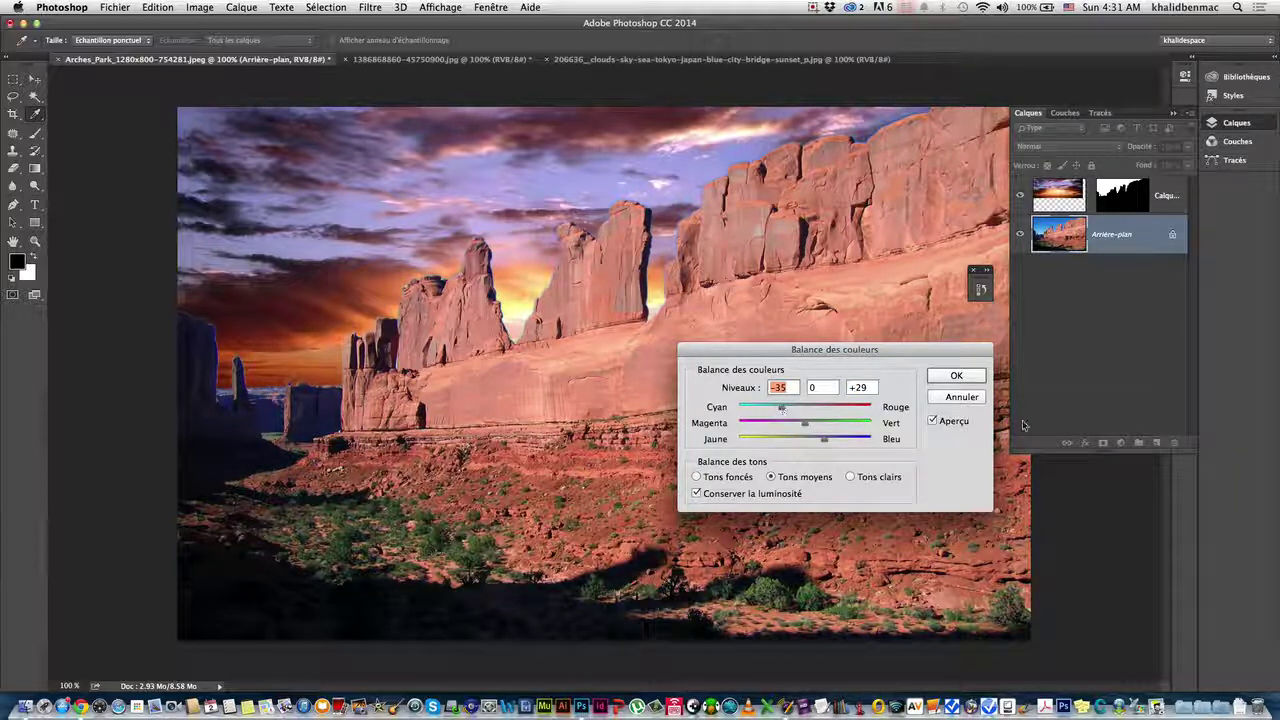
pyautogui.click(961, 397)
pyautogui.press('w')
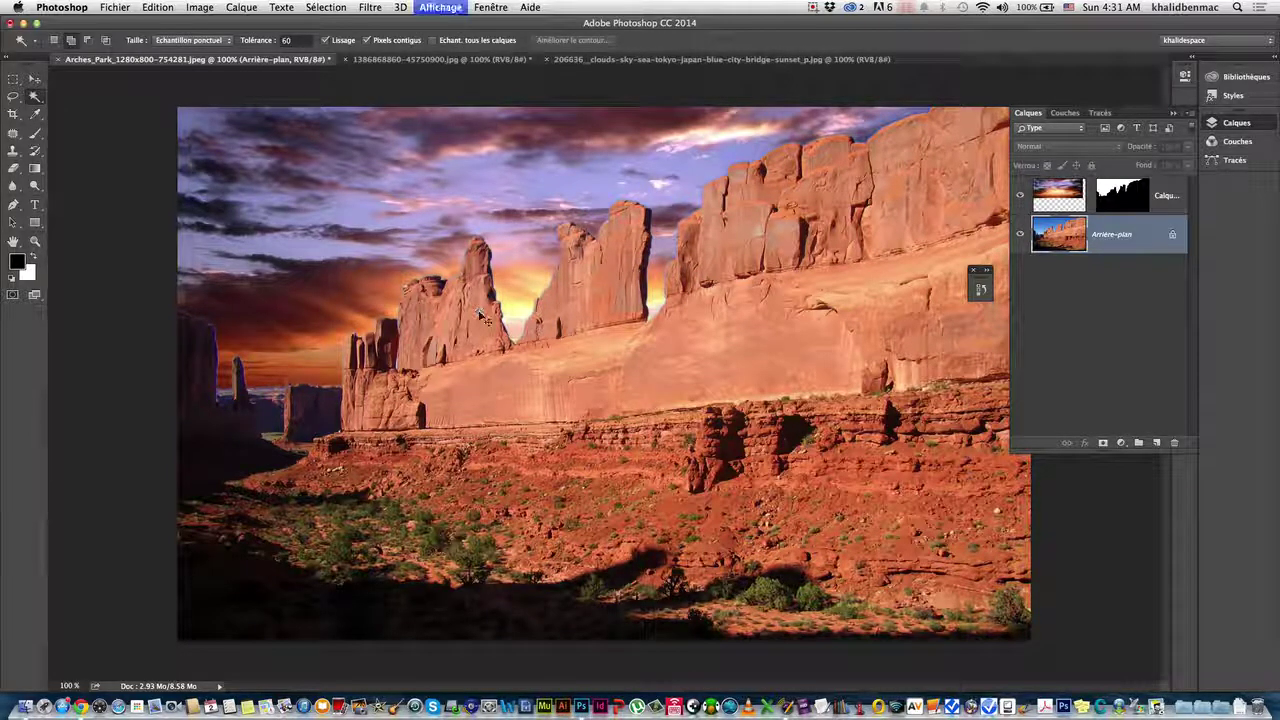
# Step: Reopen the History panel and revert to the Contour progressif feathered sky selection state
pyautogui.press('super+plus')
pyautogui.press('super+plus')
pyautogui.scroll(5, 475, 240)
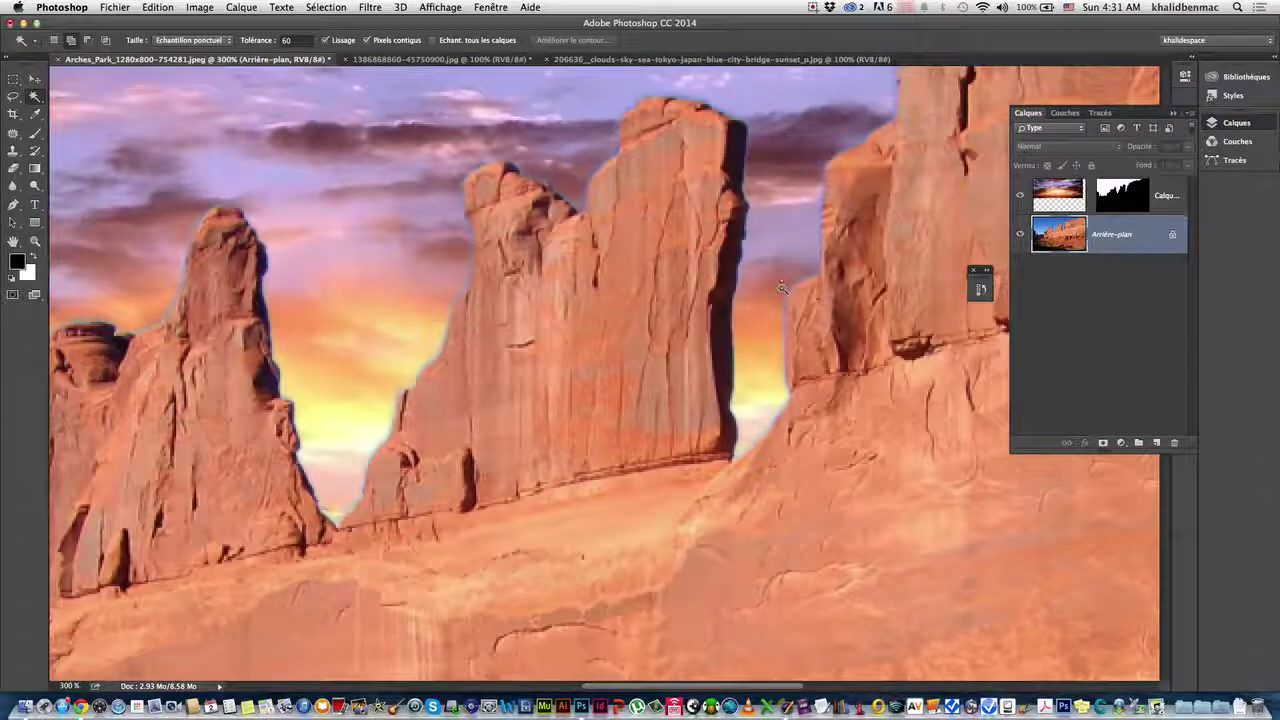
pyautogui.press('super+minus')
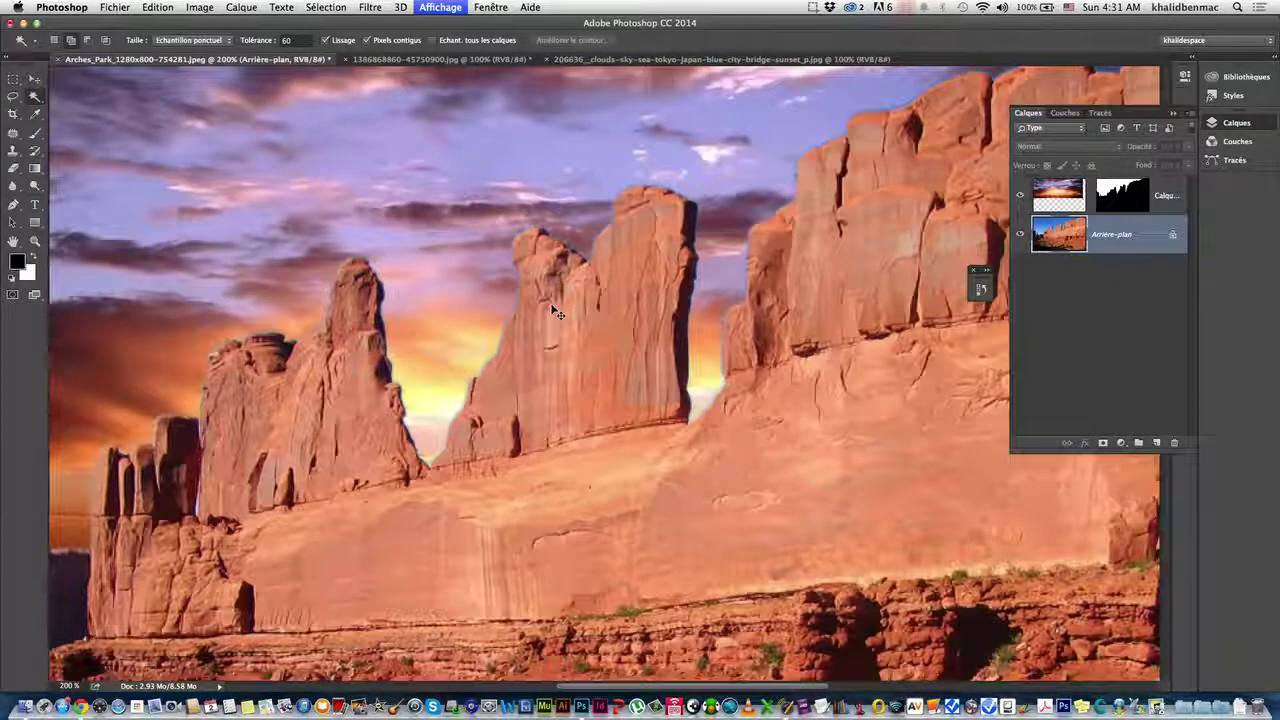
pyautogui.press('super+minus')
pyautogui.click(490, 7)
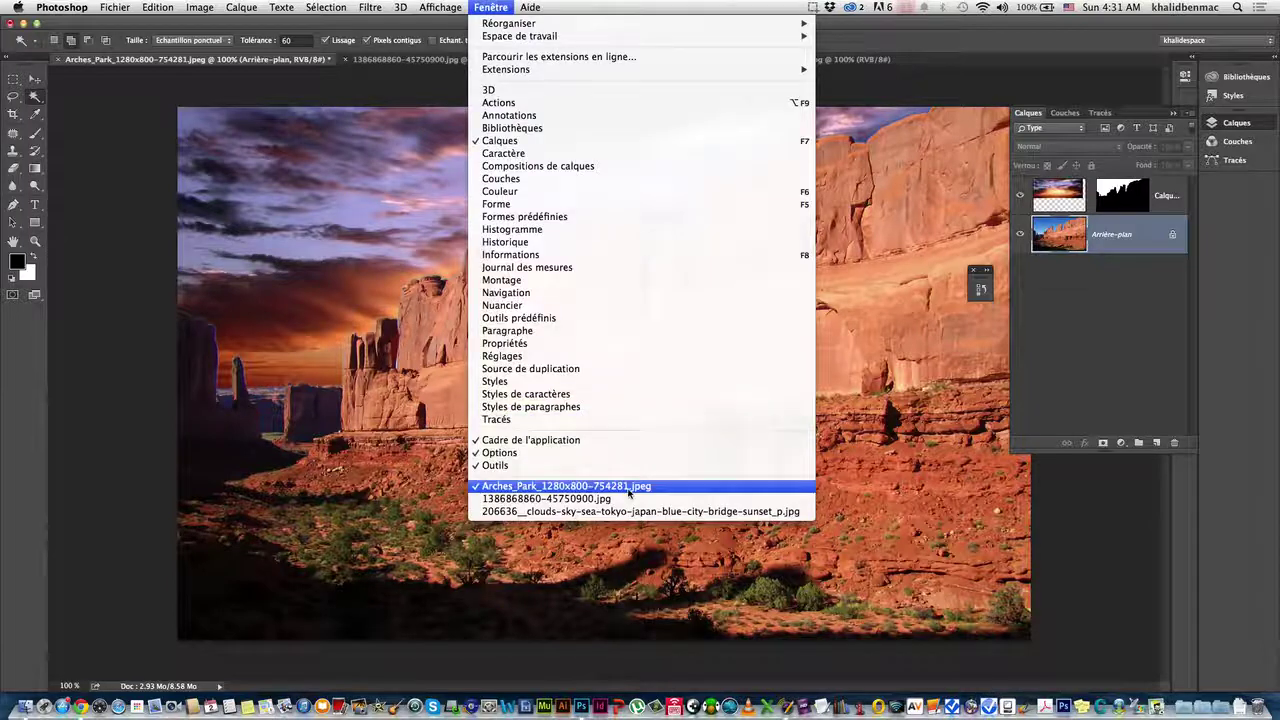
pyautogui.click(595, 242)
pyautogui.moveTo(858, 280); pyautogui.dragTo(1118, 433)
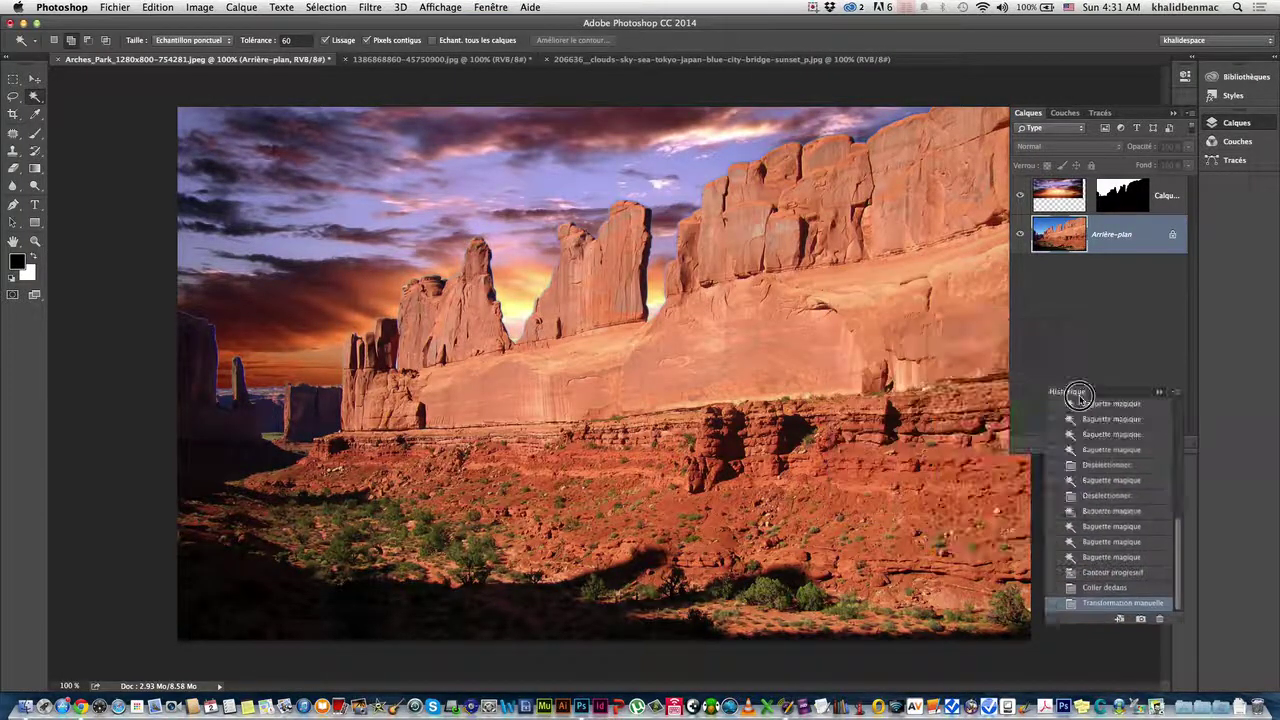
pyautogui.click(1160, 599)
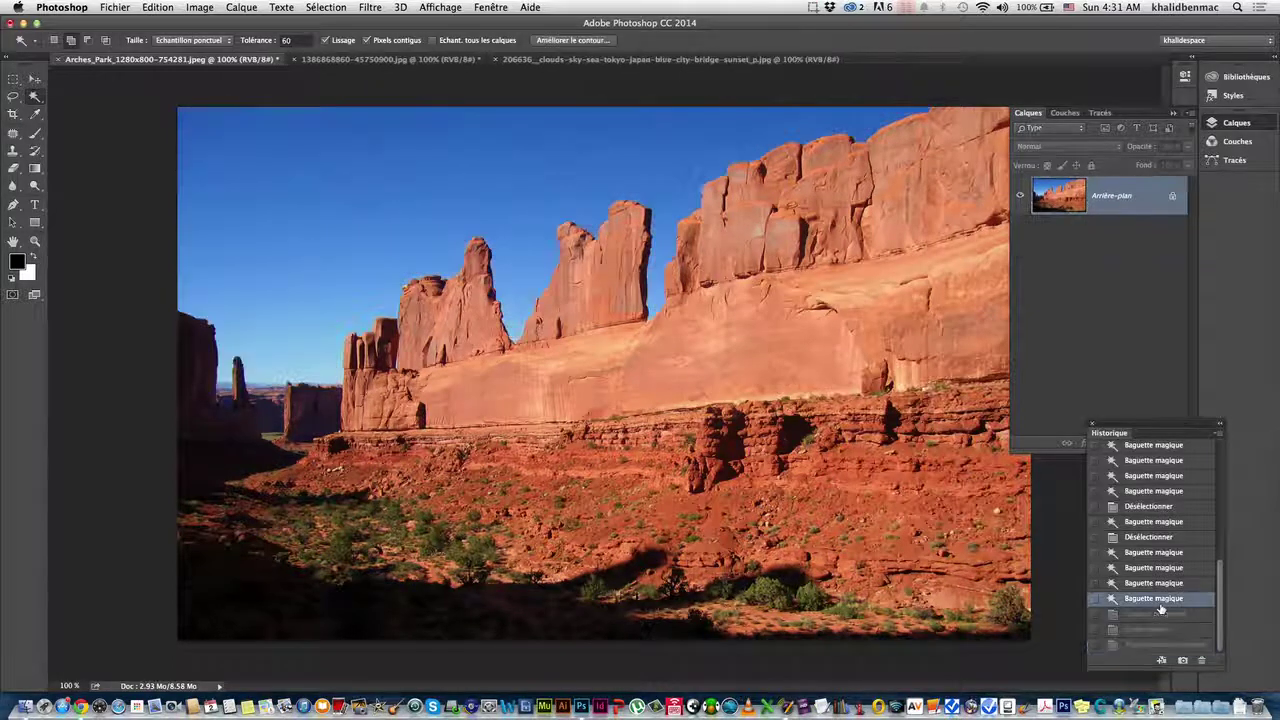
pyautogui.click(1153, 614)
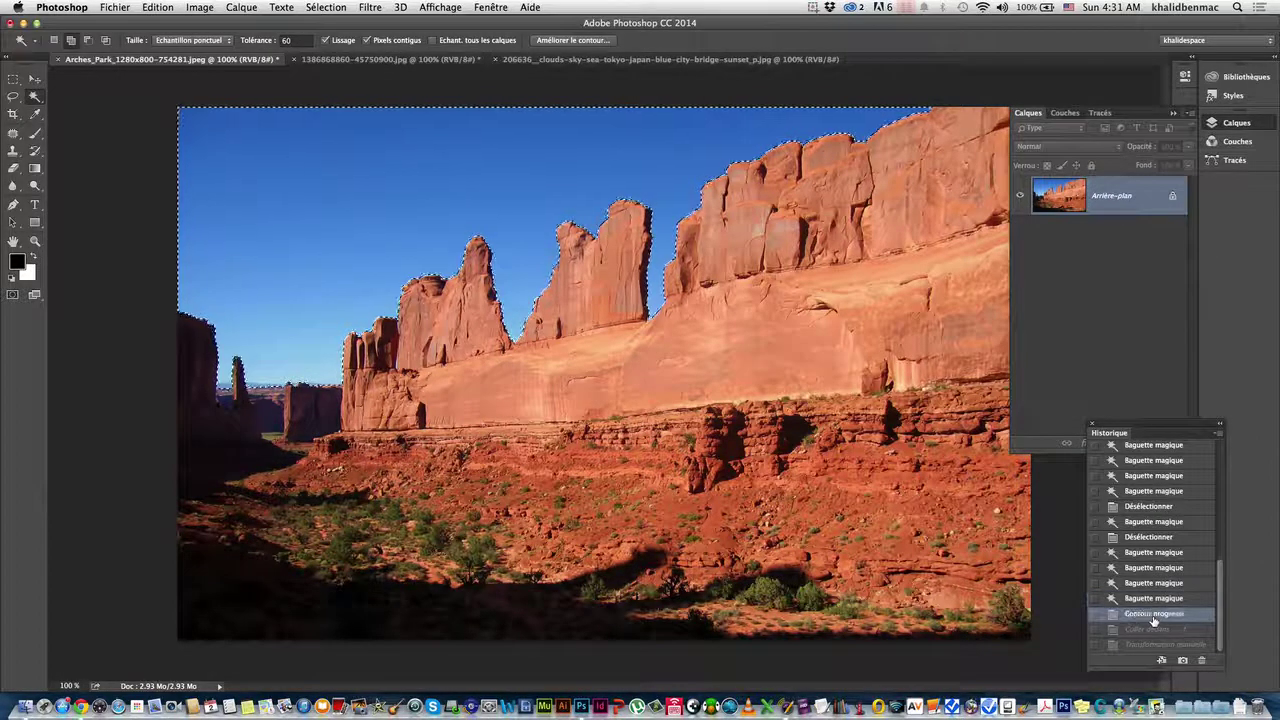
pyautogui.click(322, 7)
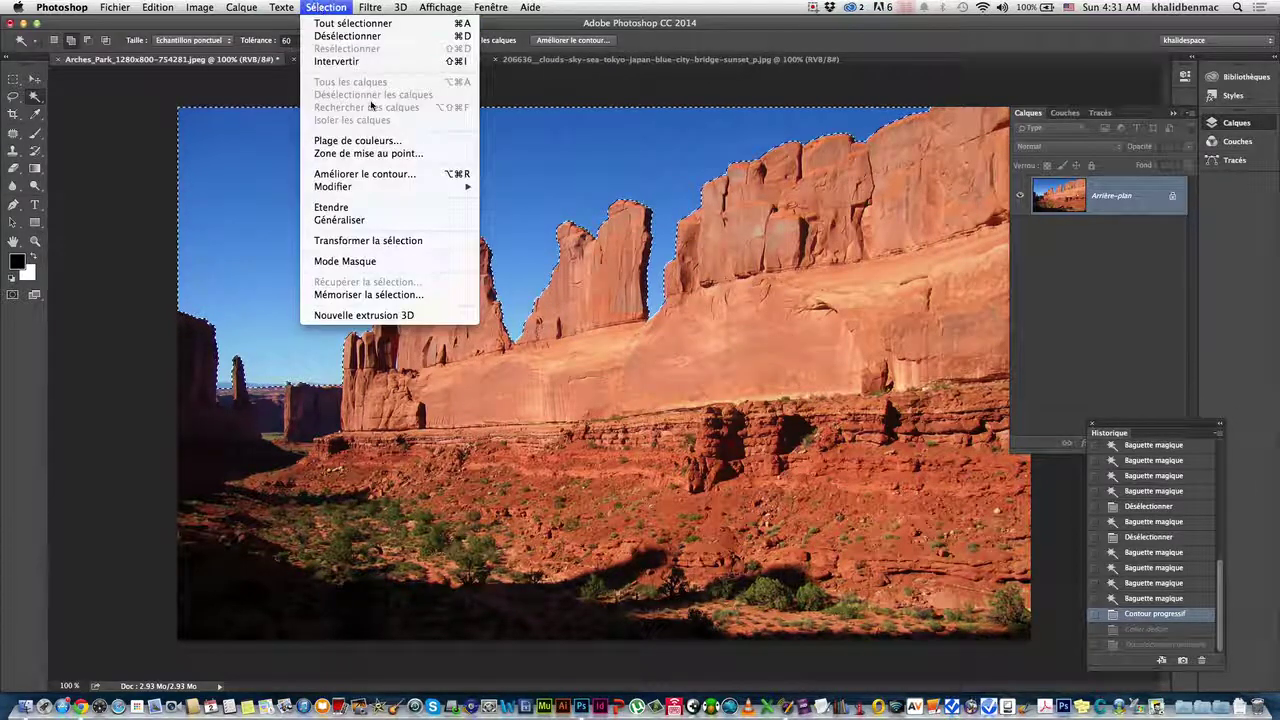
pyautogui.moveTo(333, 187)
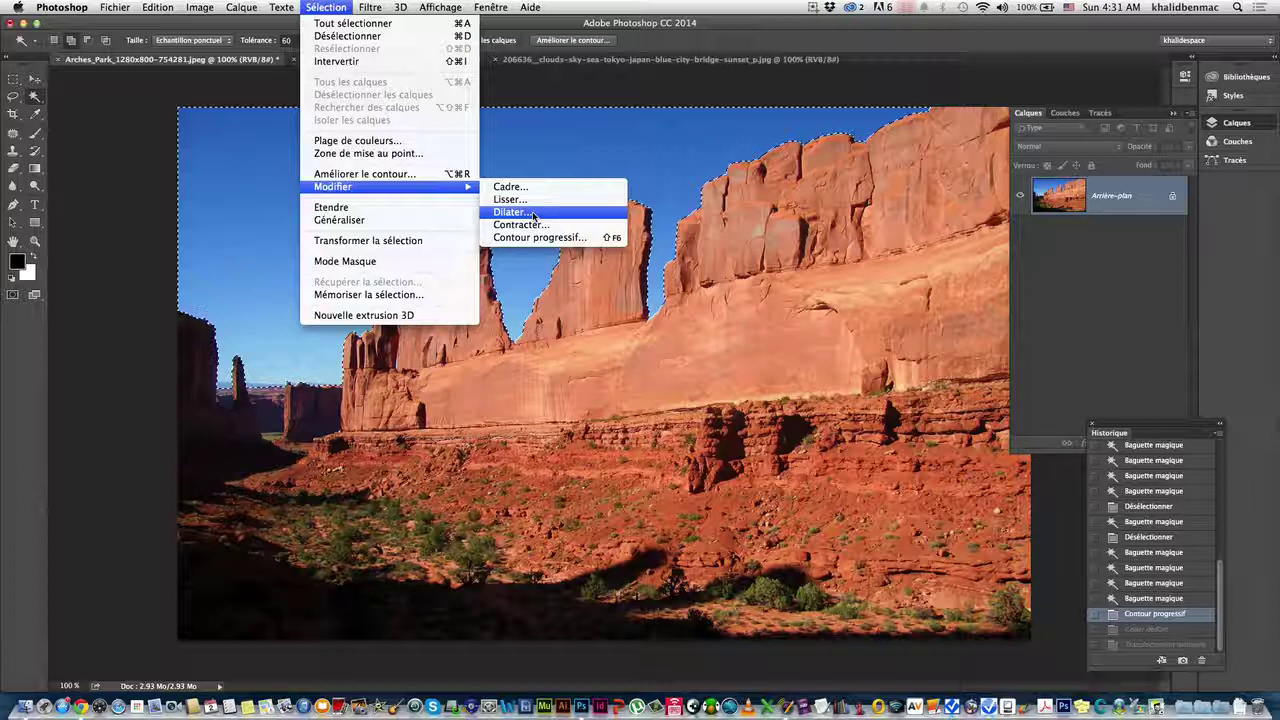
# Step: Zoom in on the rock edges and expand the sky selection by 5 pixels
pyautogui.click(665, 69)
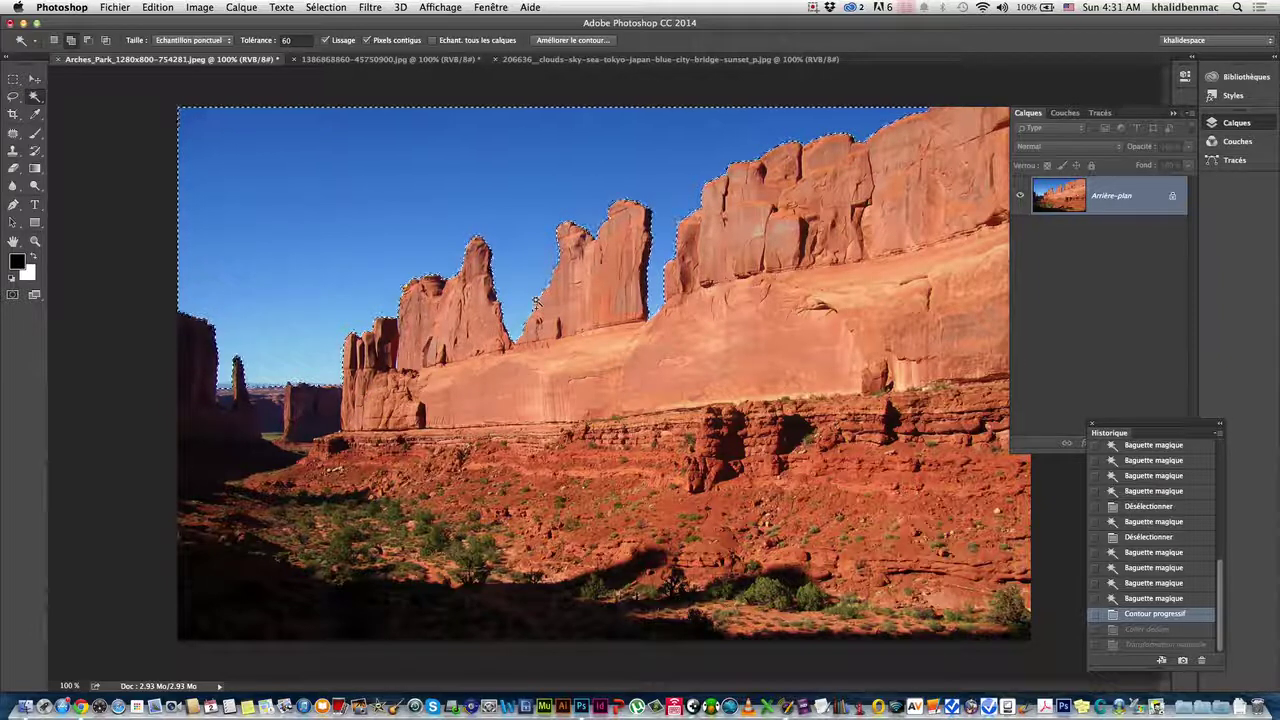
pyautogui.click(338, 9)
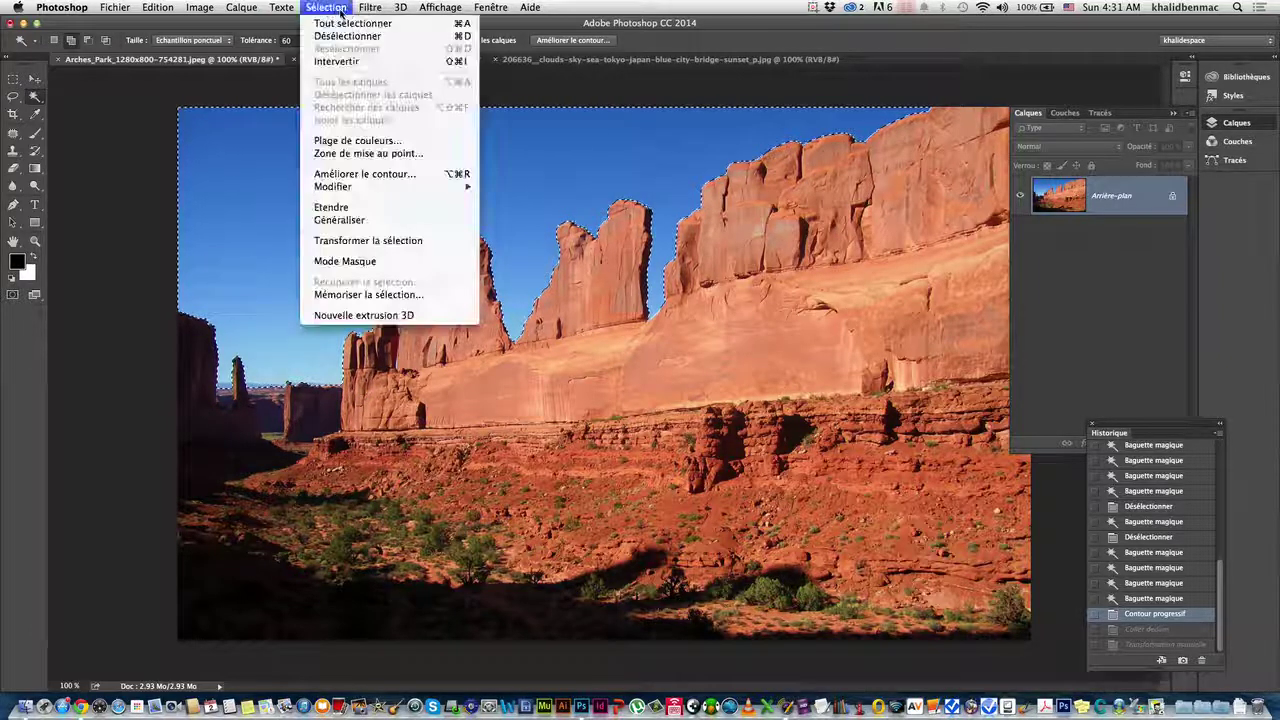
pyautogui.click(636, 60)
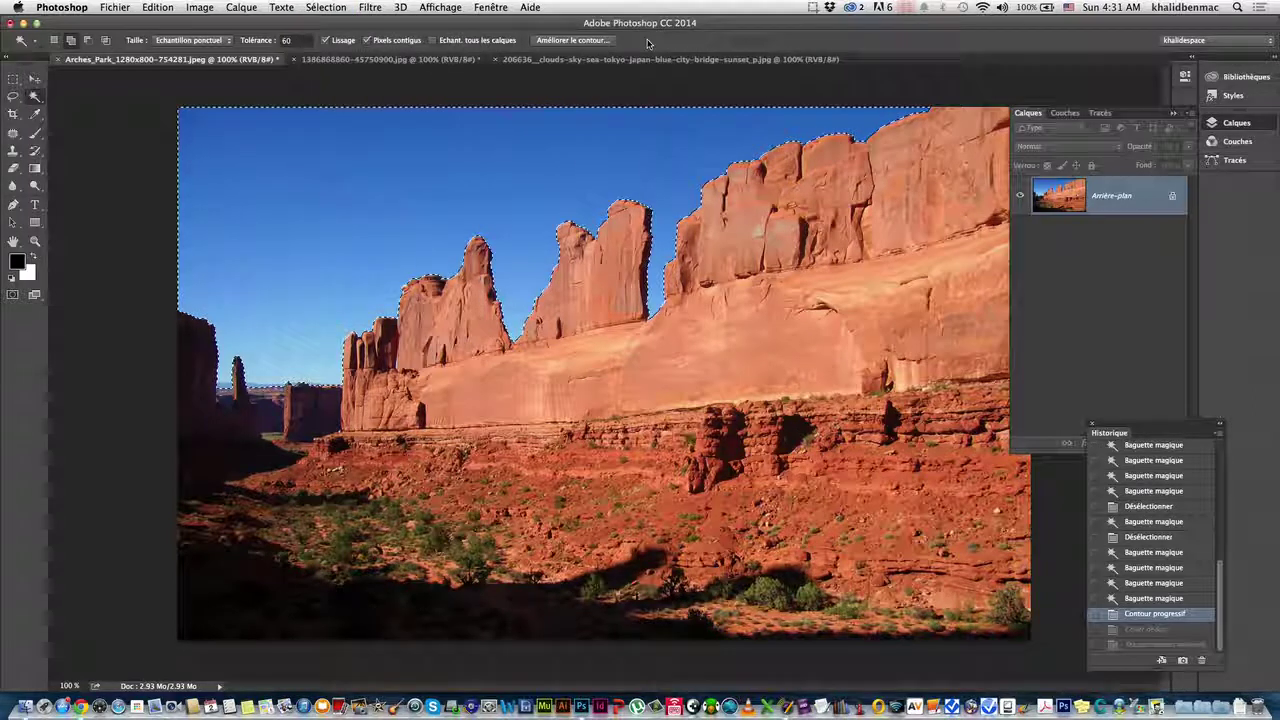
pyautogui.press('super+plus')
pyautogui.press('super+plus')
pyautogui.press('super+plus')
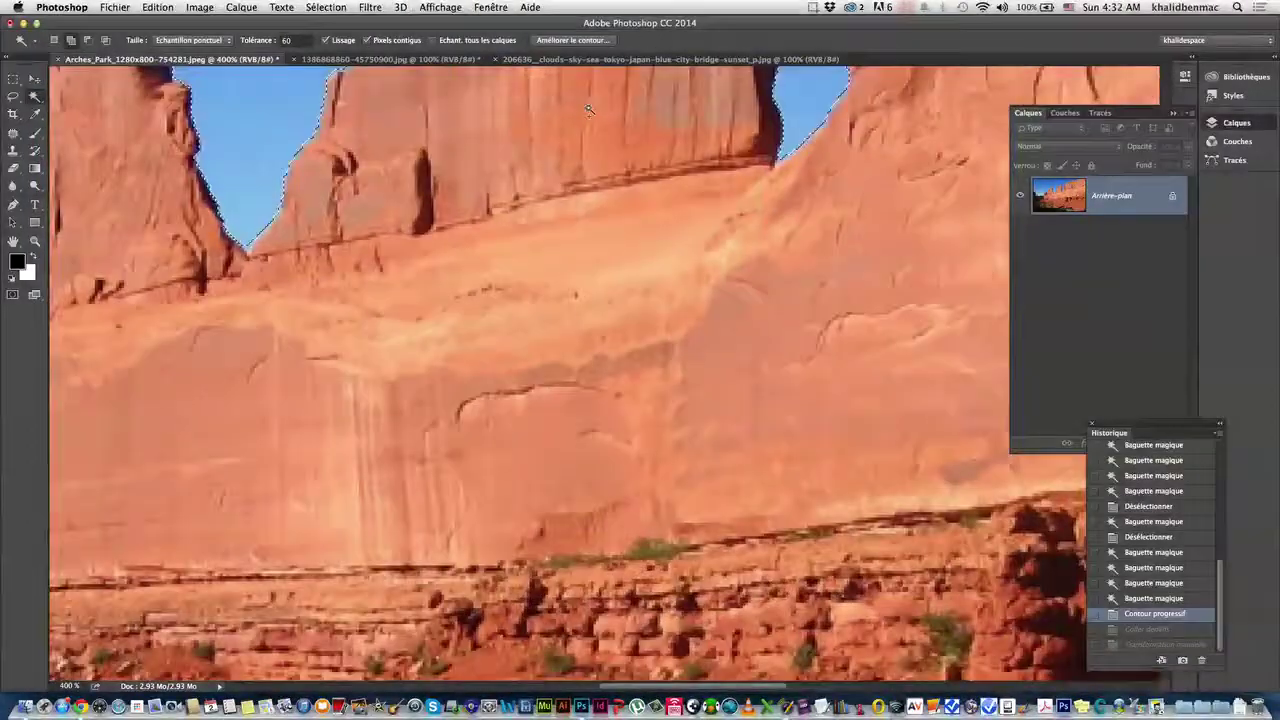
pyautogui.scroll(5, 623, 281)
pyautogui.scroll(5, 580, 234)
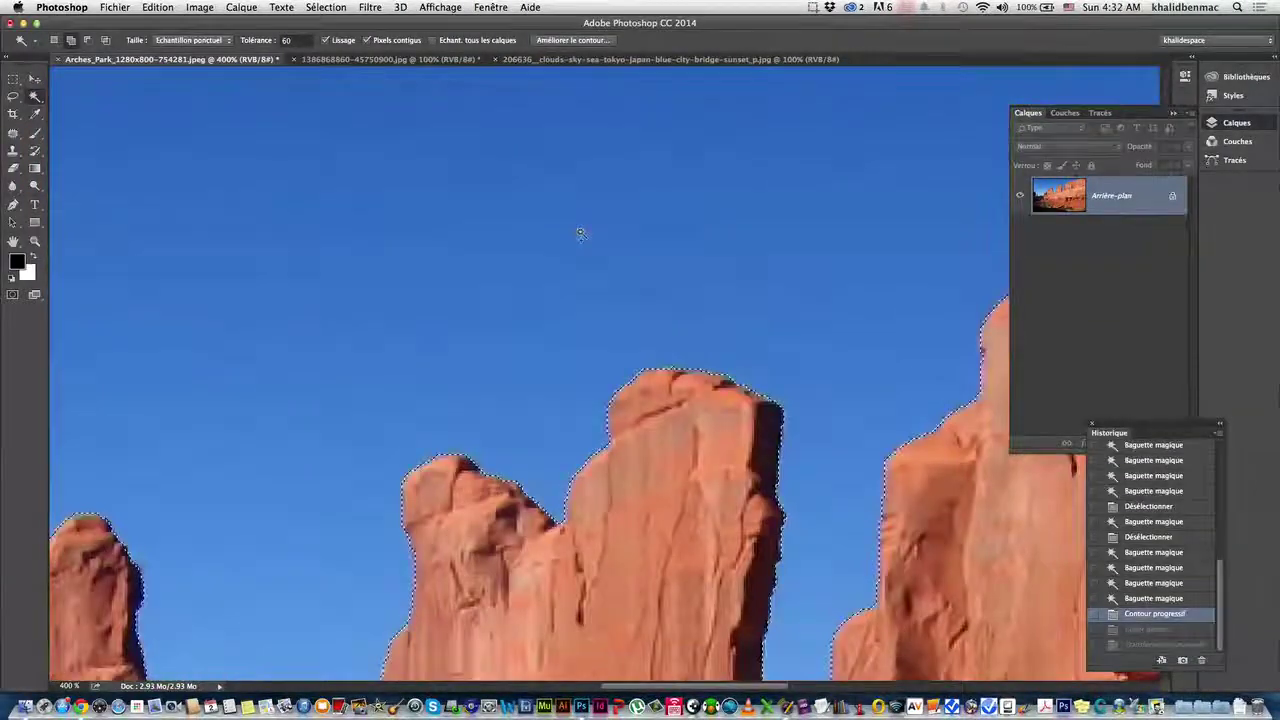
pyautogui.scroll(-3, 443, 200)
pyautogui.scroll(-2, 443, 200)
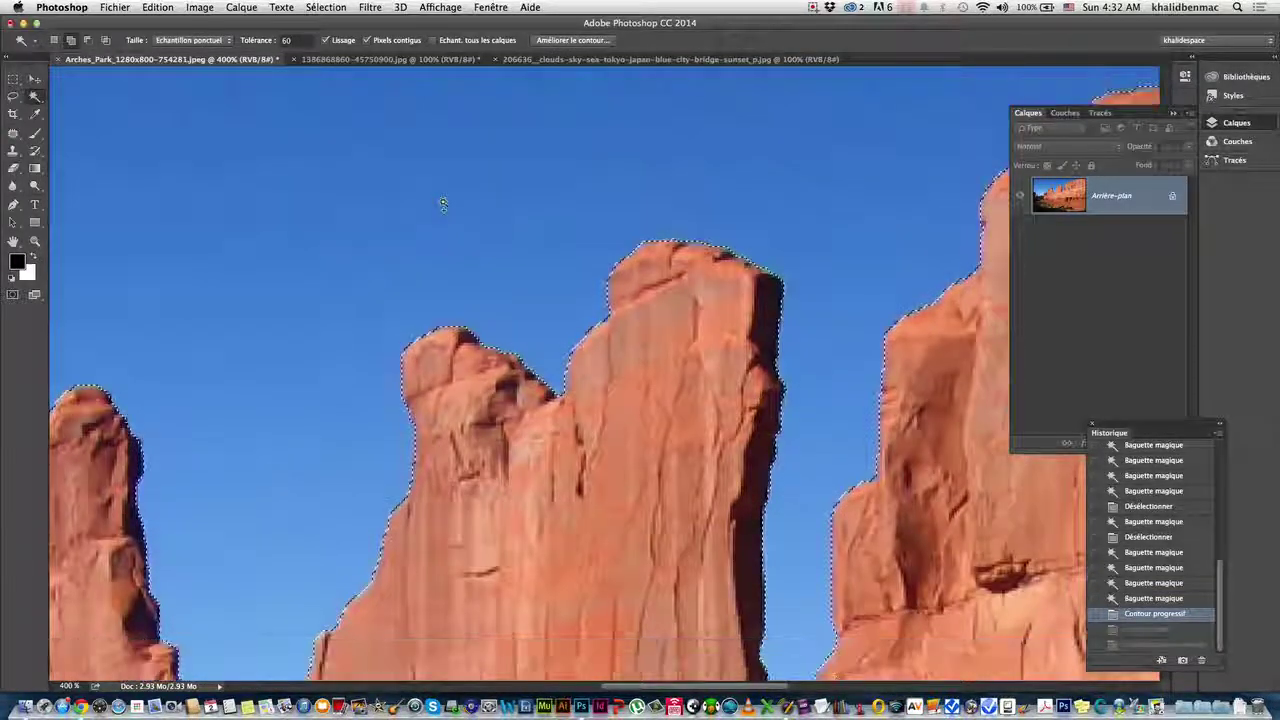
pyautogui.click(327, 8)
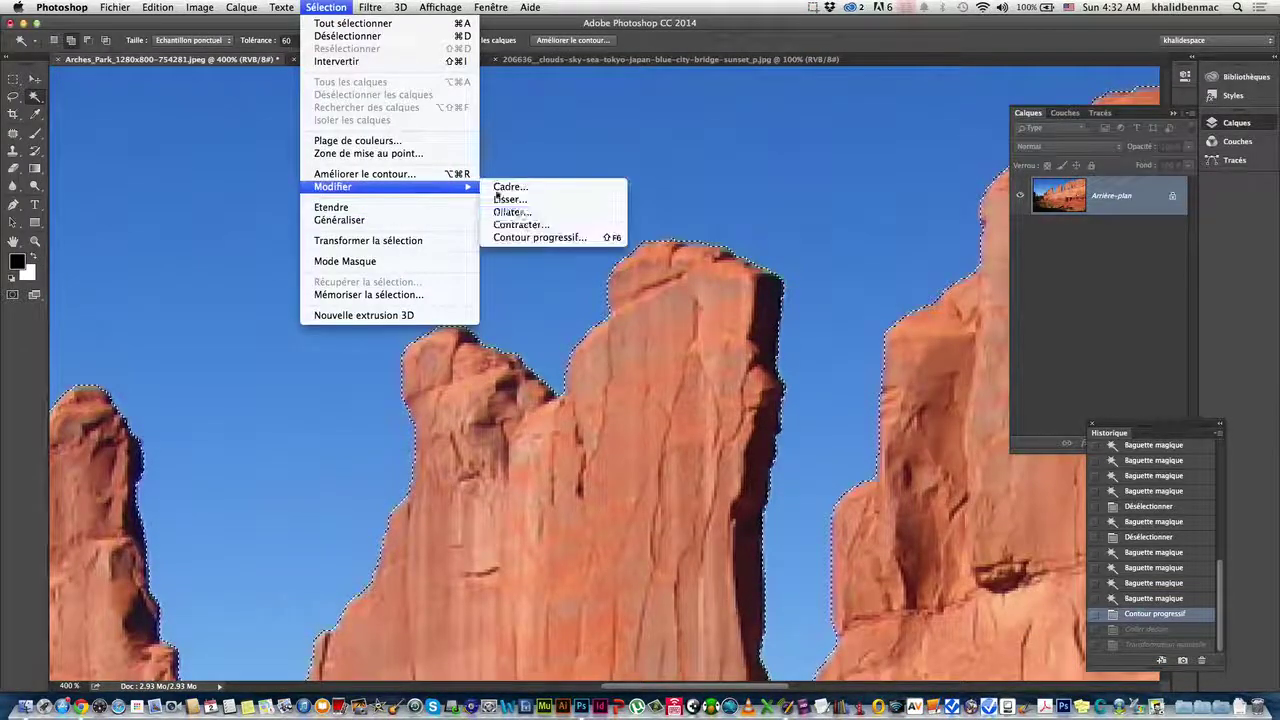
pyautogui.click(510, 210)
pyautogui.click(645, 224)
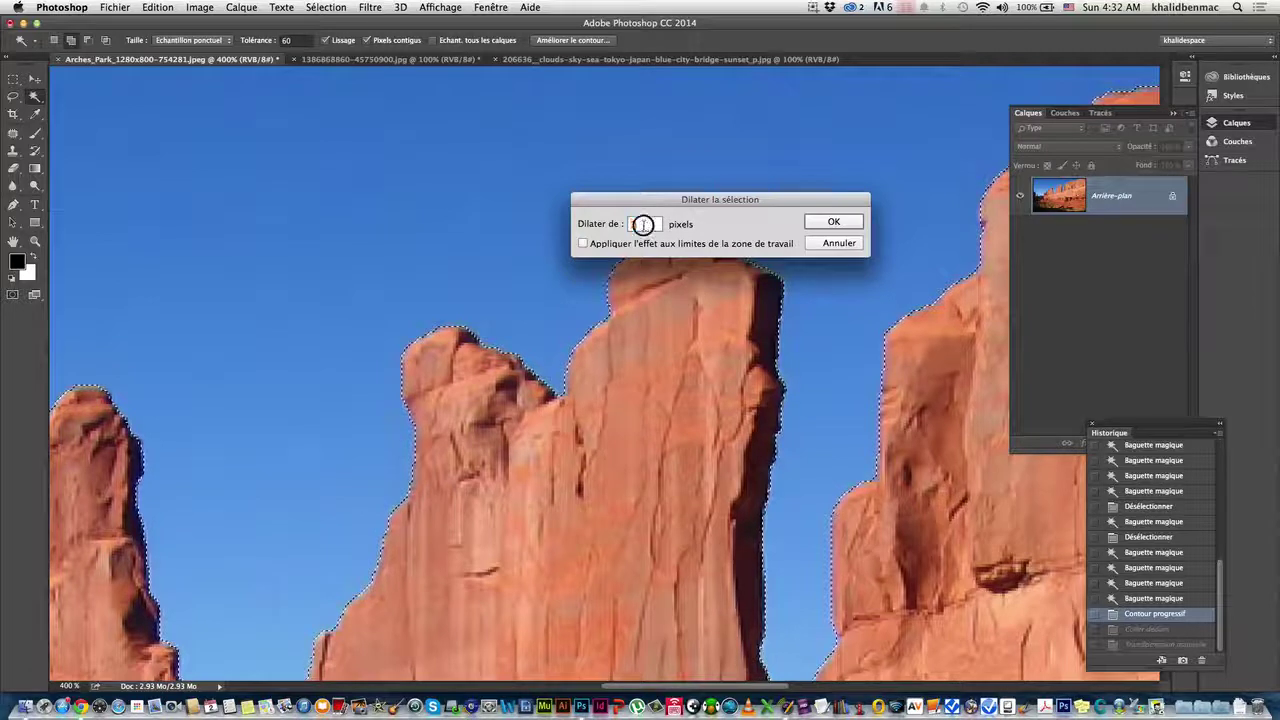
pyautogui.click(833, 221)
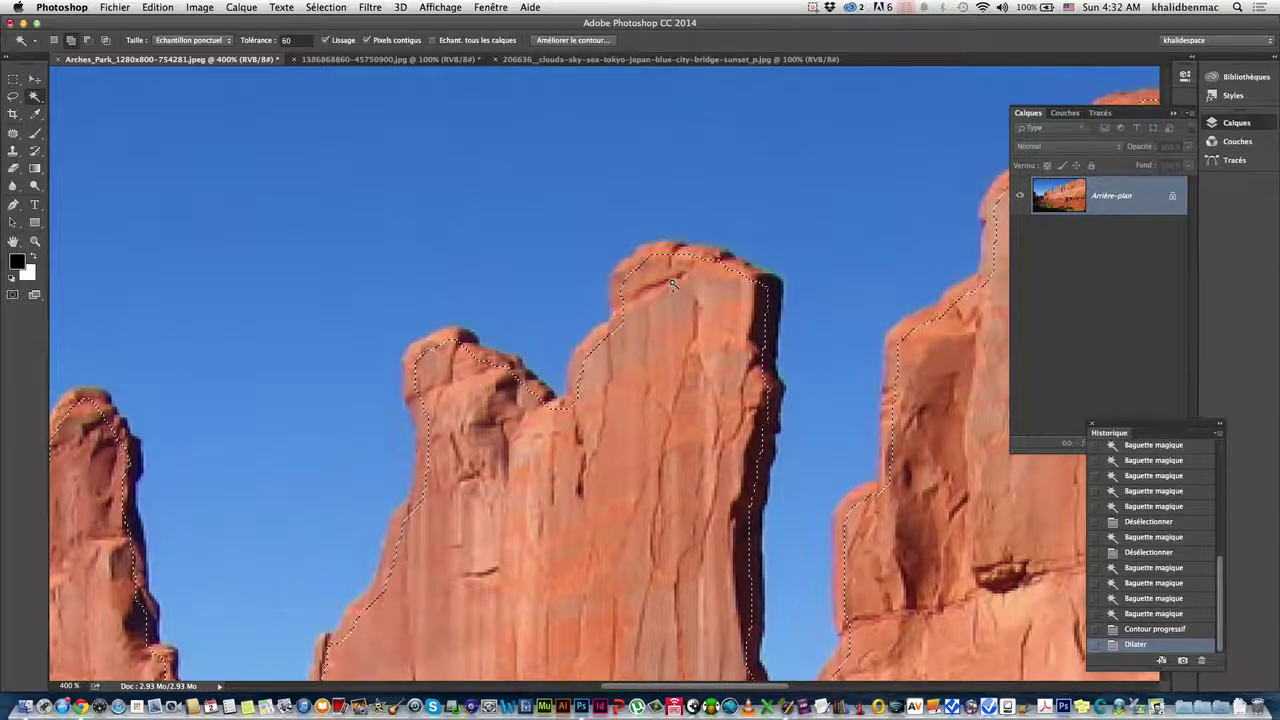
# Step: Undo that expansion and expand the sky selection by 1 pixel instead
pyautogui.hotkey('ctrl', 'z')
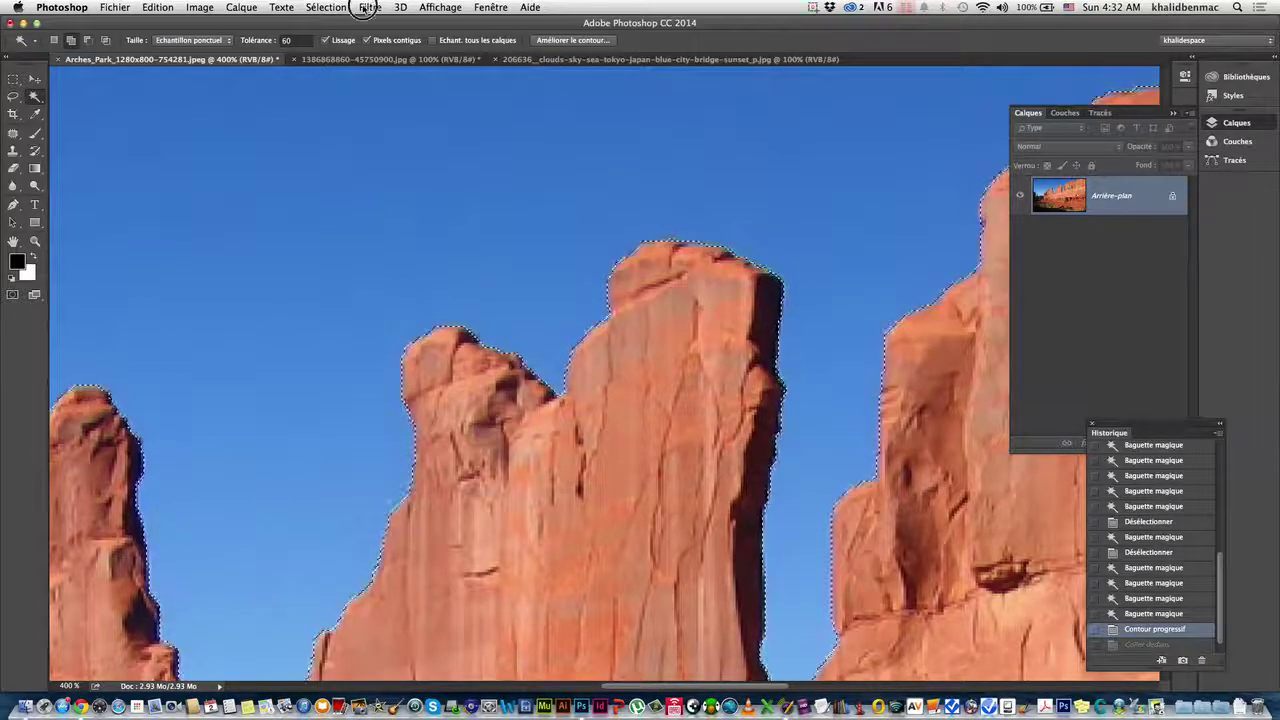
pyautogui.click(366, 8)
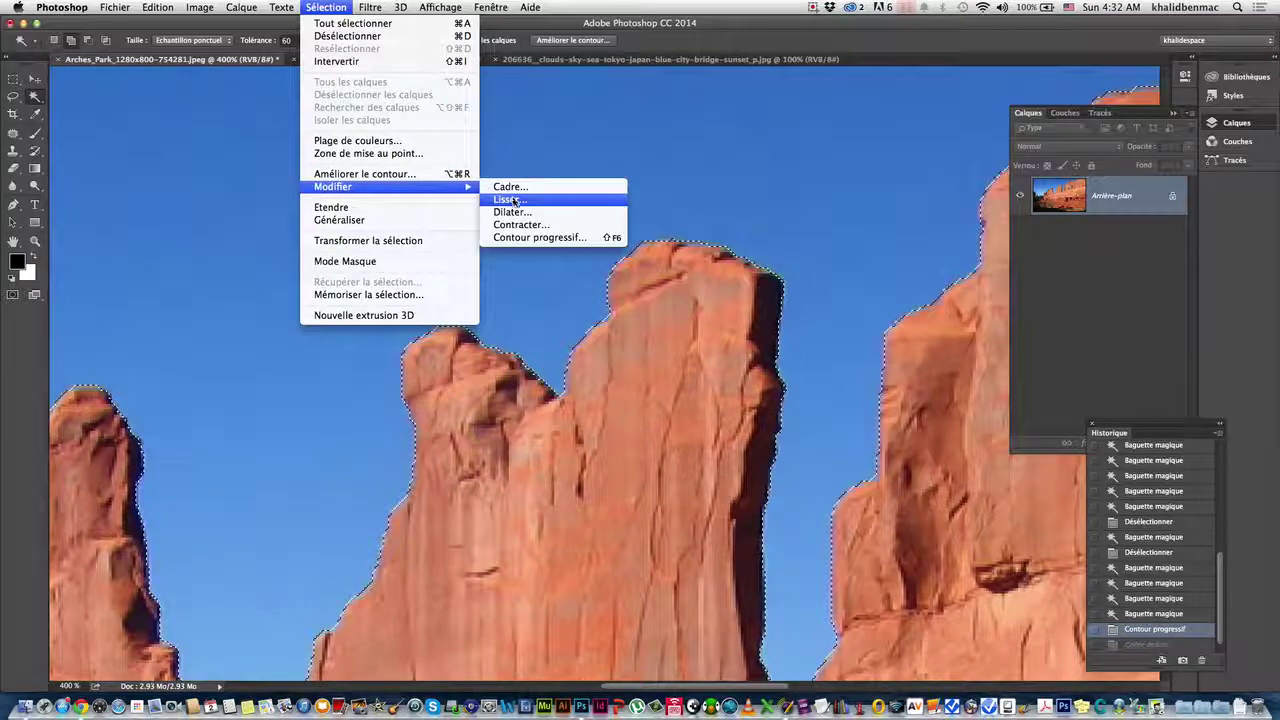
pyautogui.moveTo(390, 187)
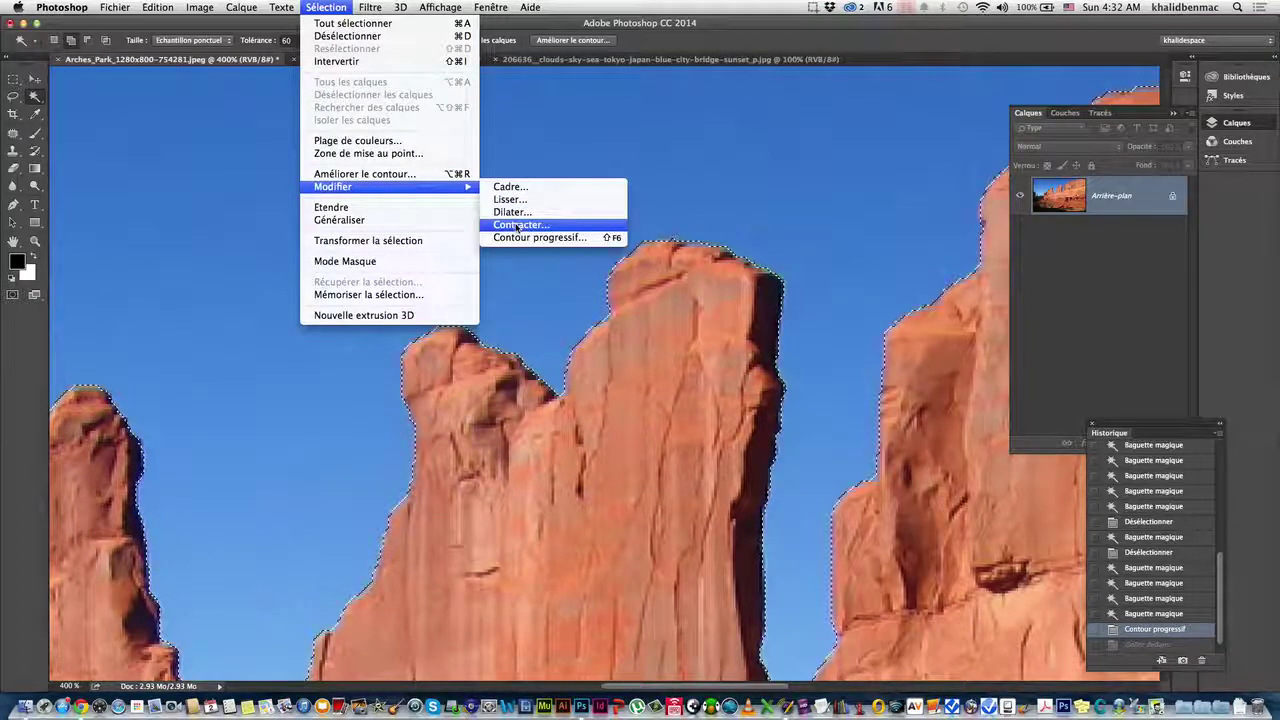
pyautogui.click(512, 212)
pyautogui.write('1')
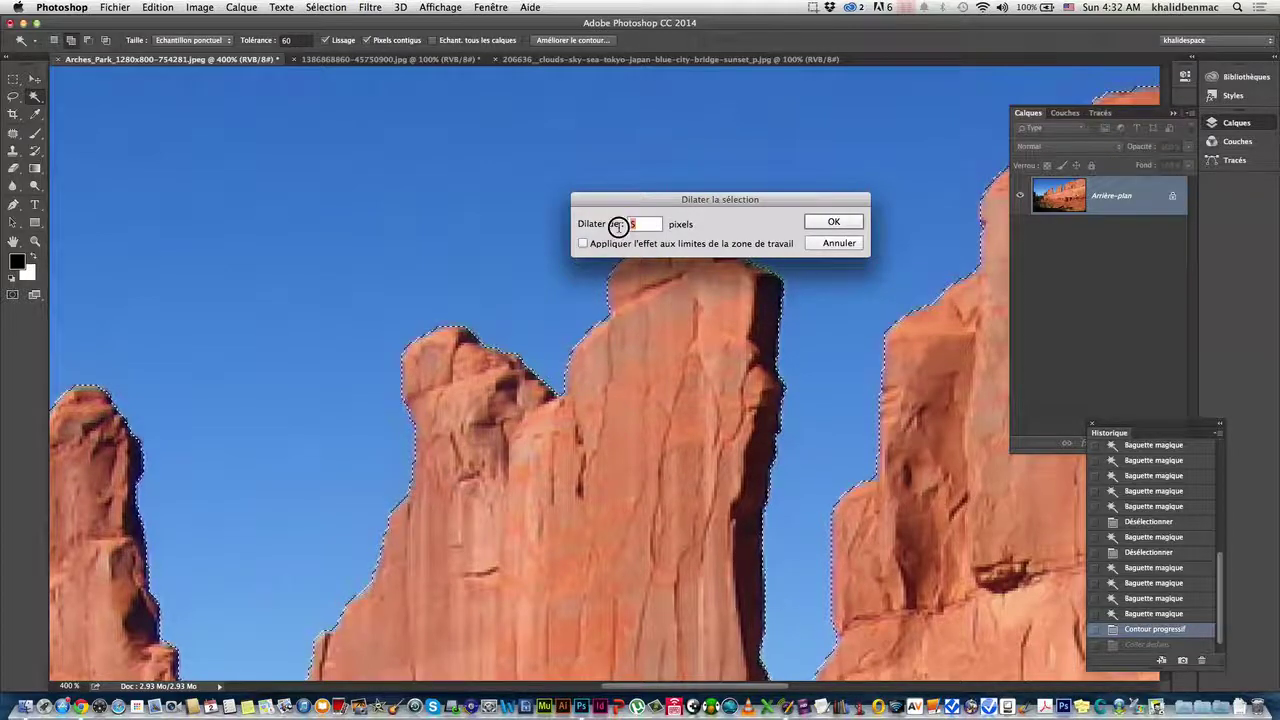
pyautogui.click(817, 215)
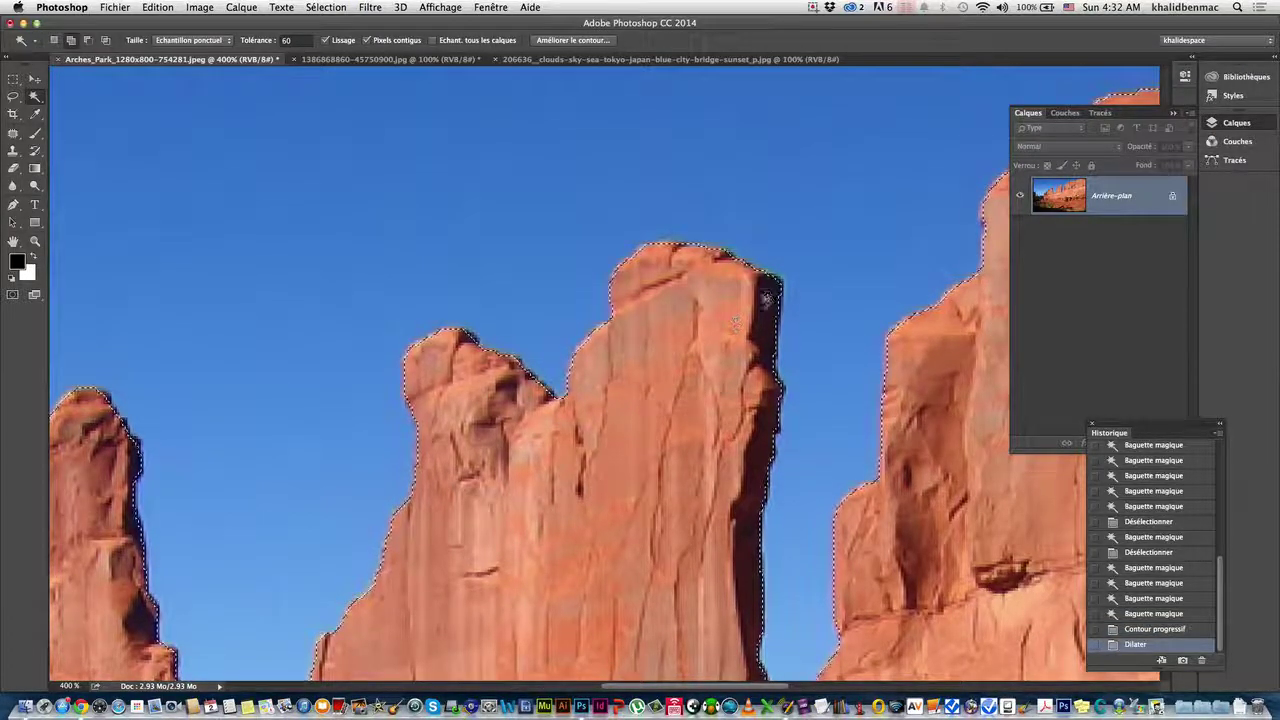
pyautogui.press('super+minus')
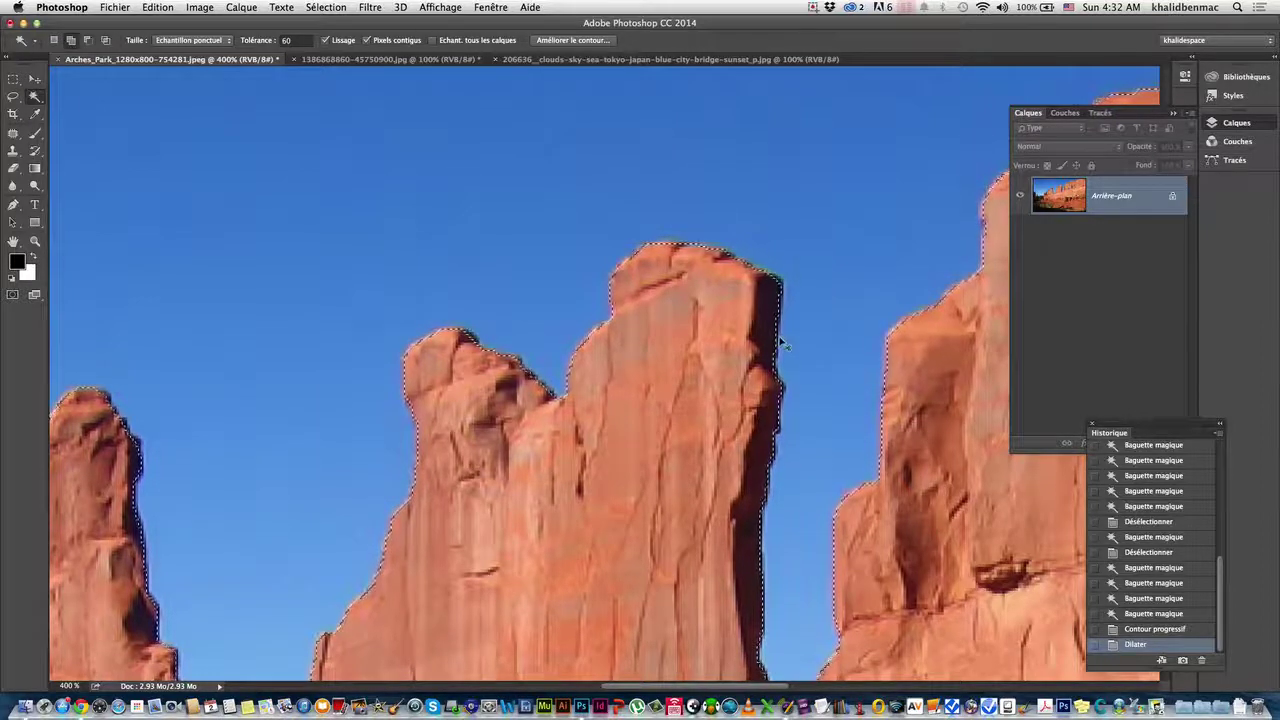
pyautogui.press('super+minus')
pyautogui.press('super+minus')
pyautogui.press('super+minus')
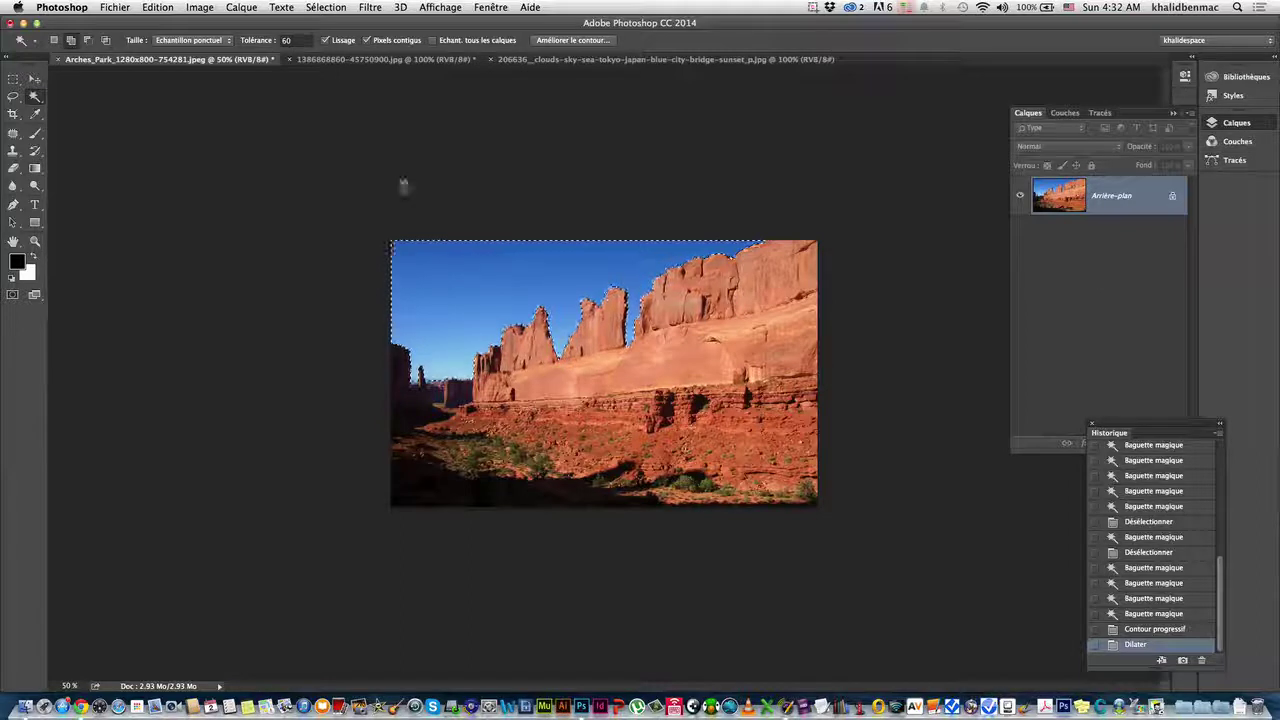
pyautogui.click(115, 7)
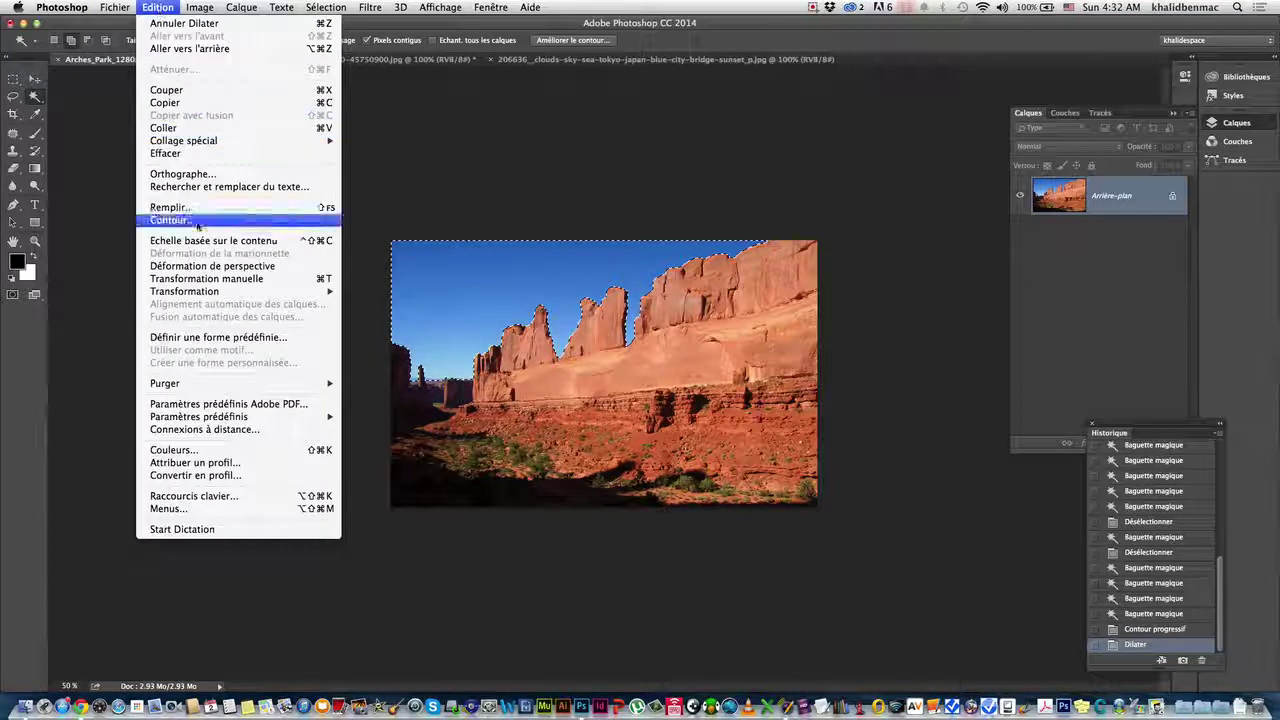
pyautogui.moveTo(184, 141)
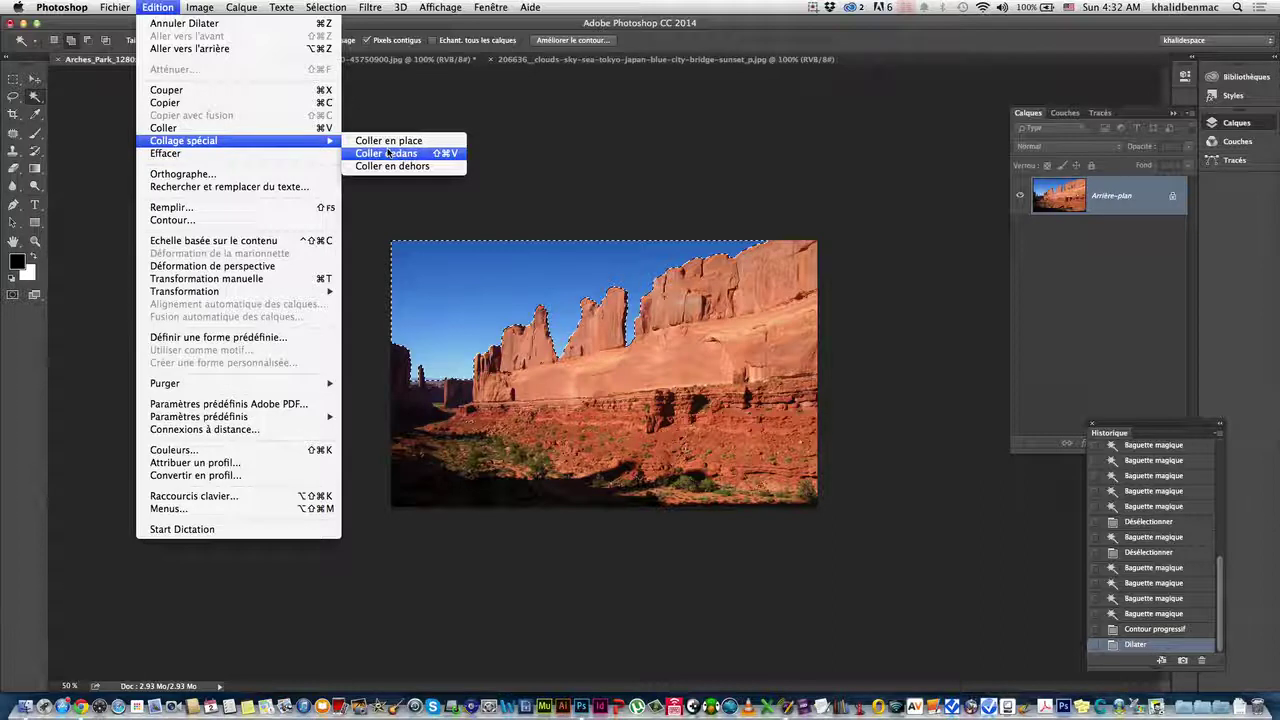
# Step: Paste the cloud sky into the selection as Calque 1 and transform-nudge it up-left
pyautogui.click(388, 153)
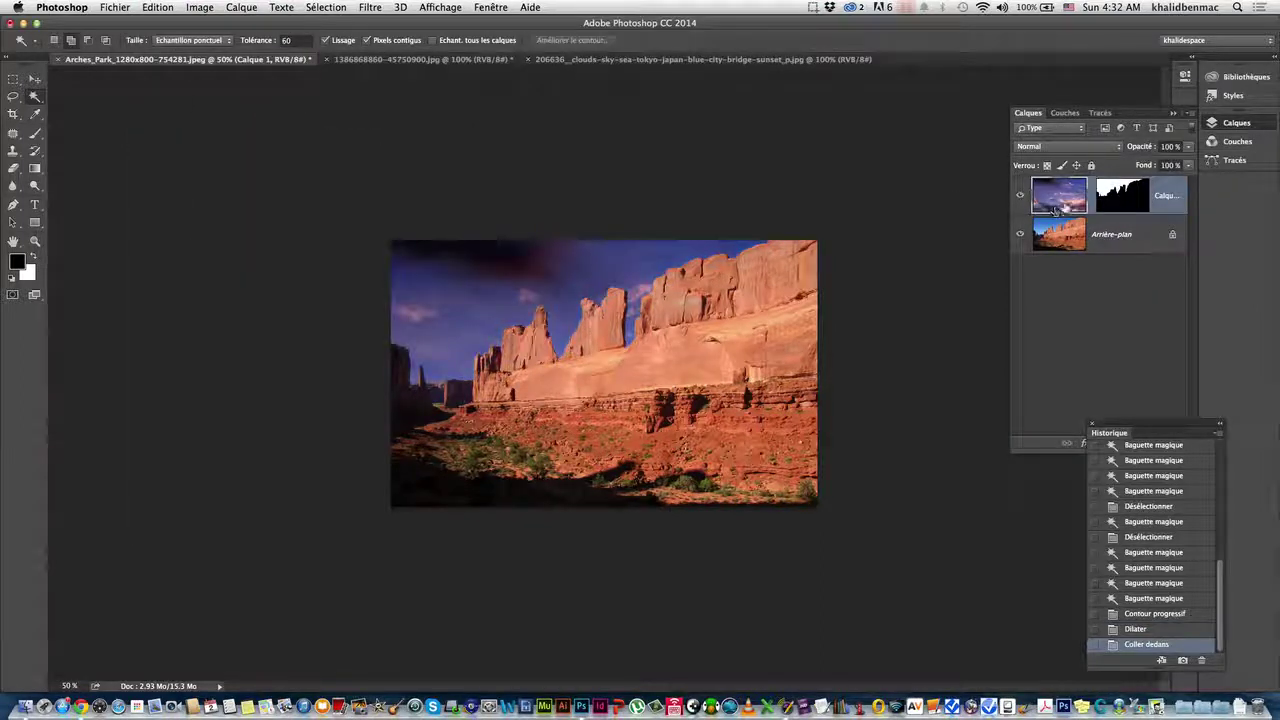
pyautogui.click(1059, 197)
pyautogui.click(157, 7)
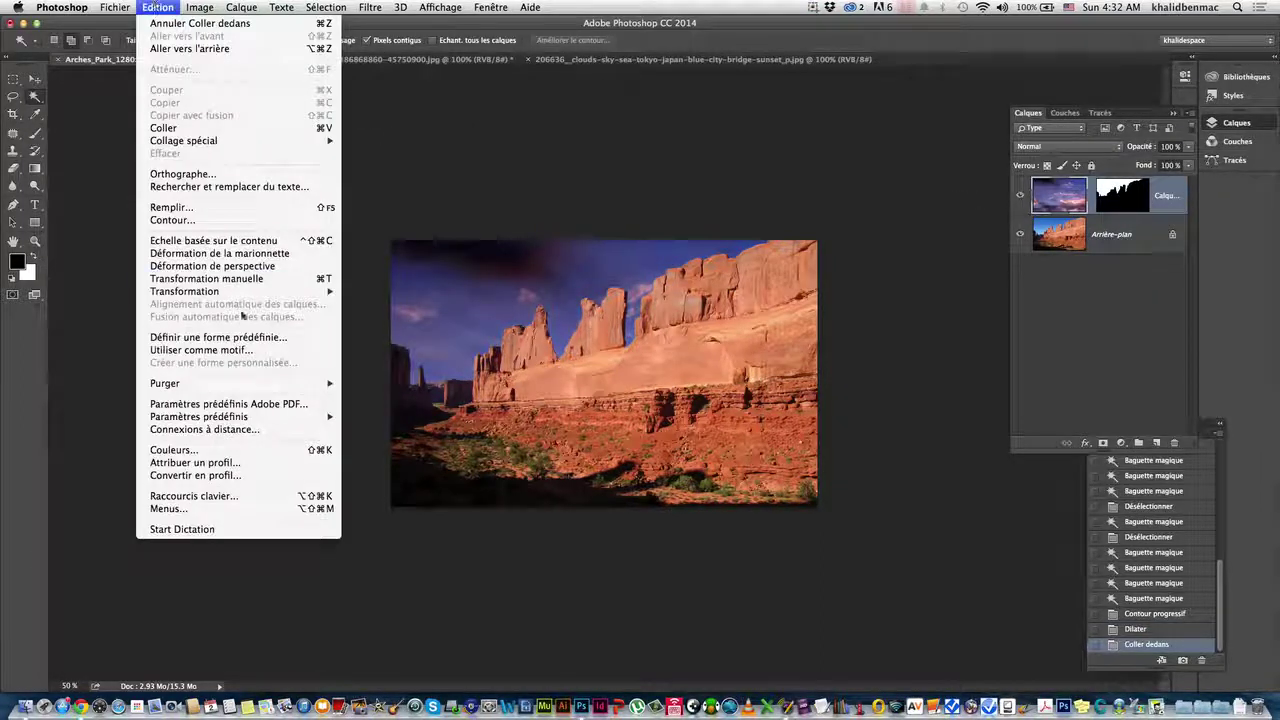
pyautogui.click(248, 281)
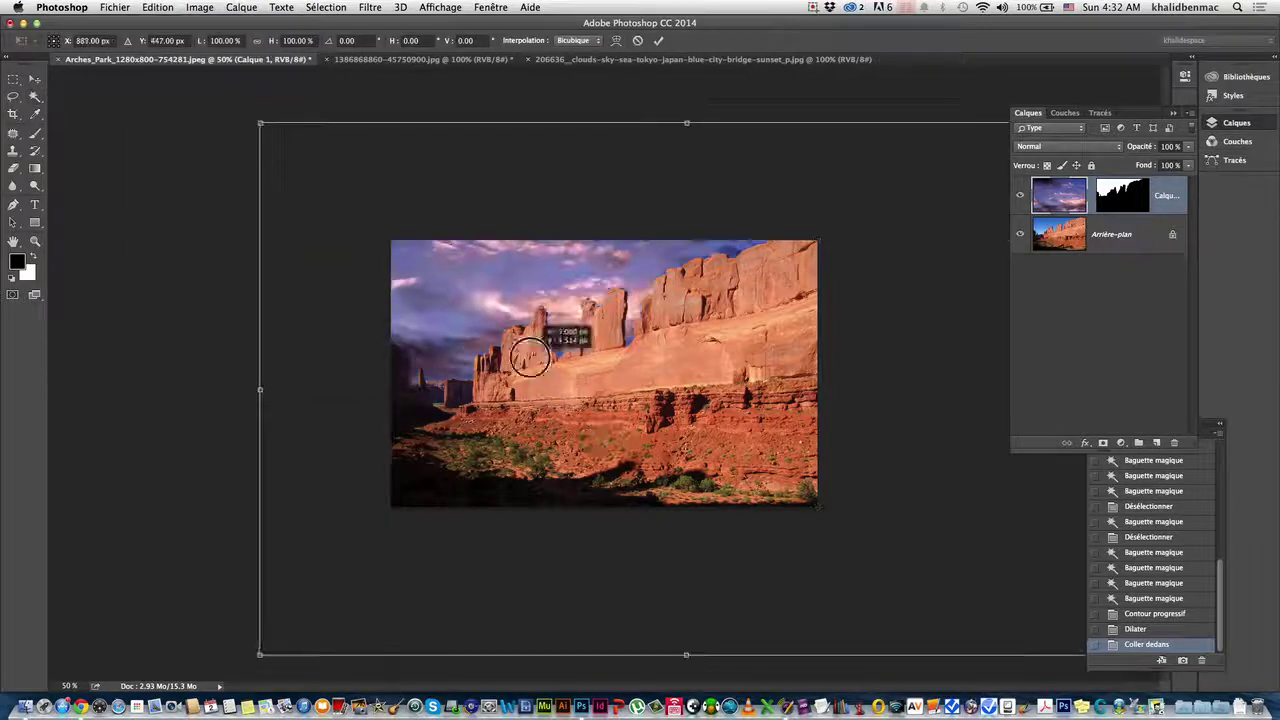
pyautogui.moveTo(594, 385); pyautogui.dragTo(588, 387)
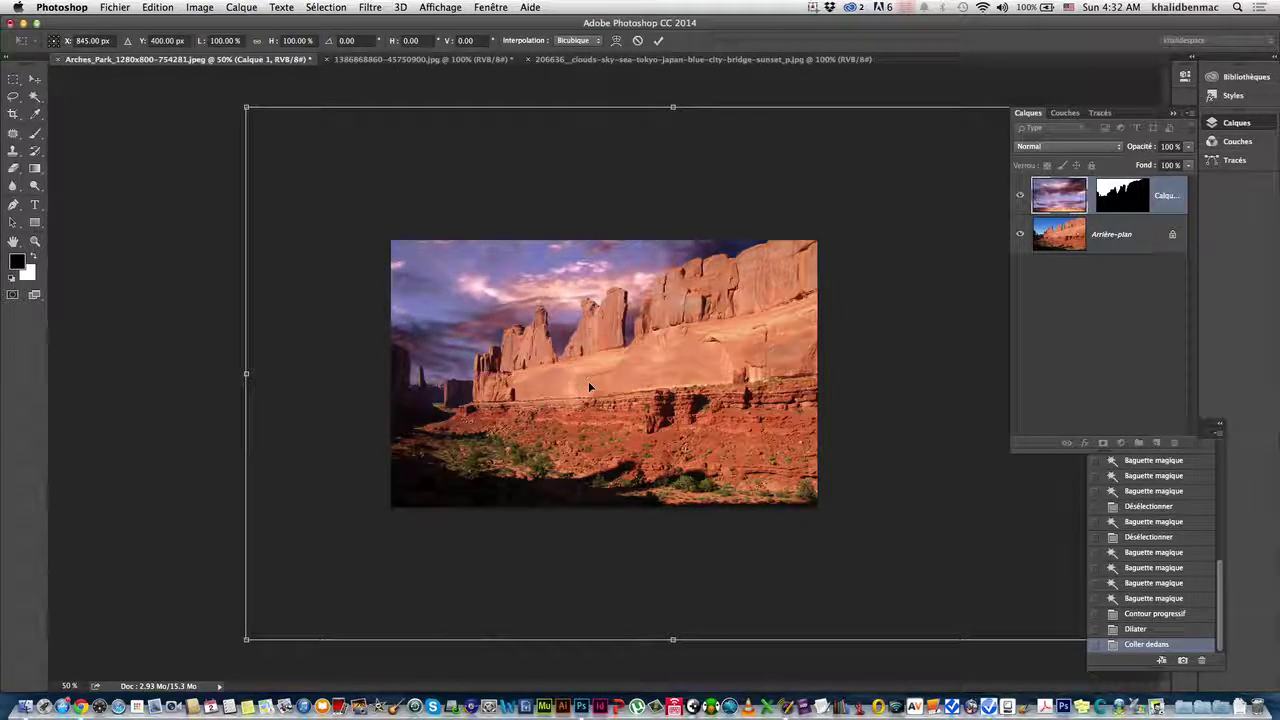
pyautogui.press('Return')
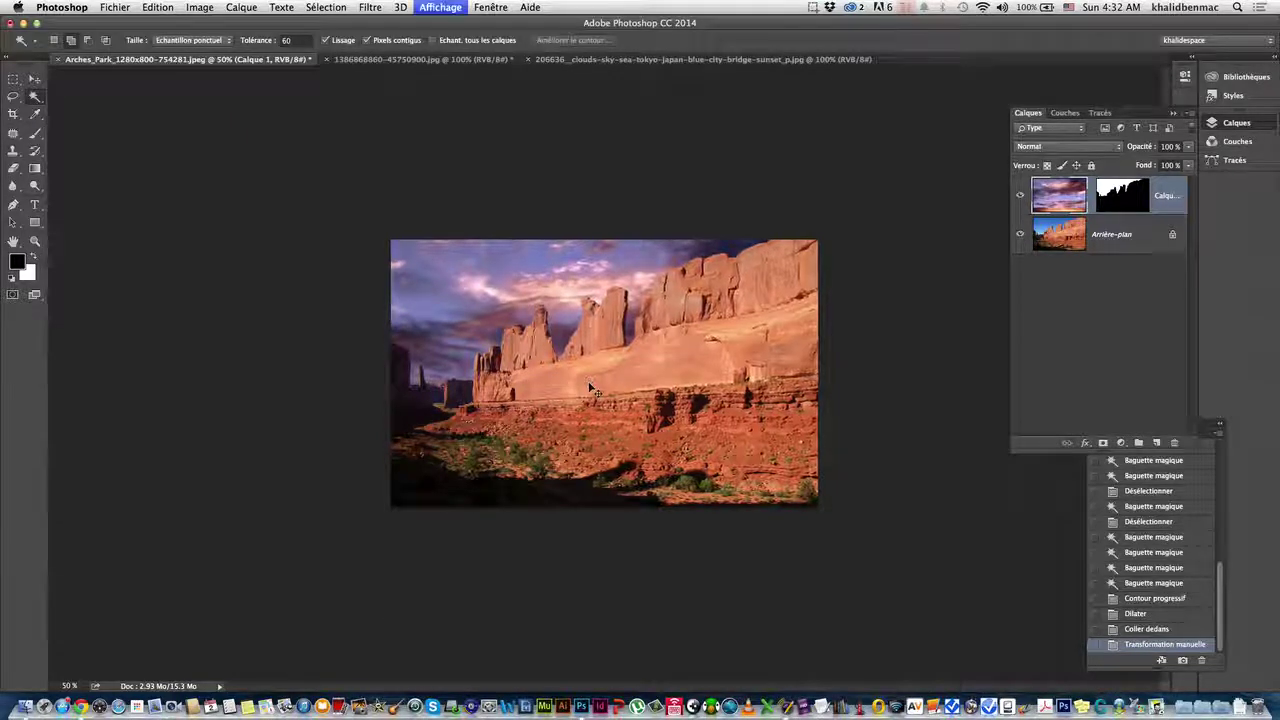
# Step: Zoom in to check the sky edges around the rocks, then zoom back out
pyautogui.press('super+1')
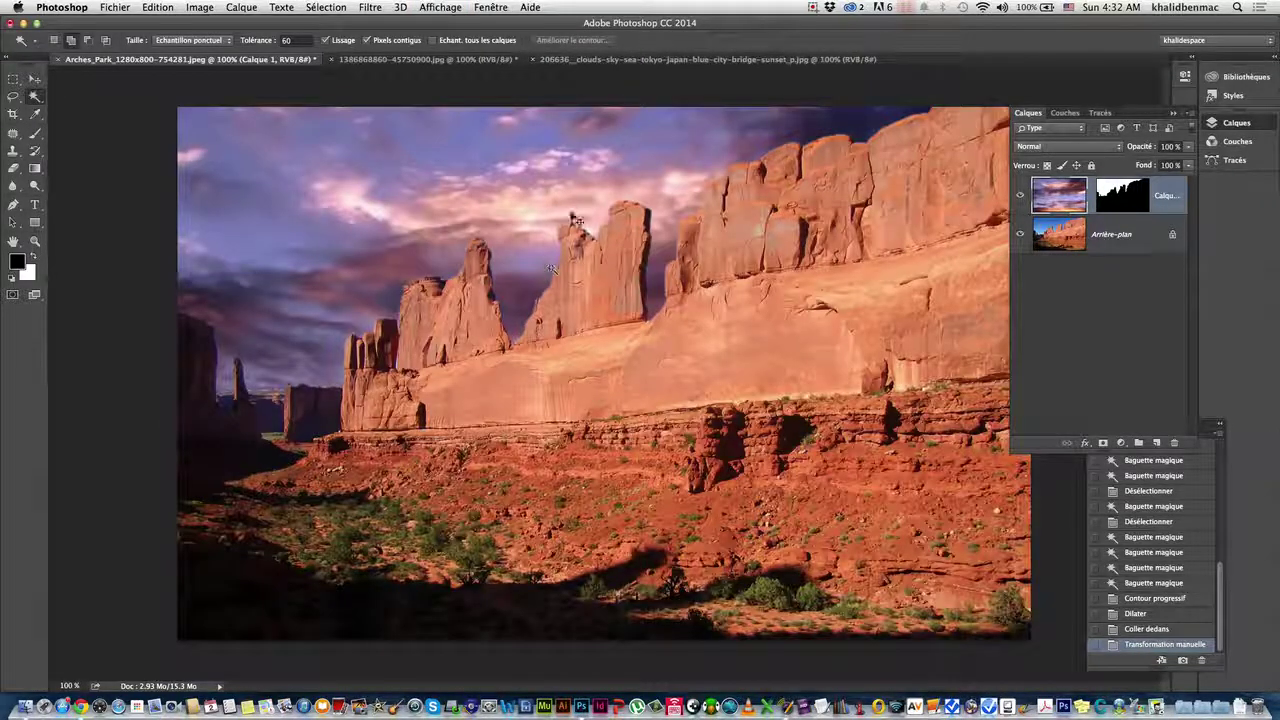
pyautogui.press('super+plus')
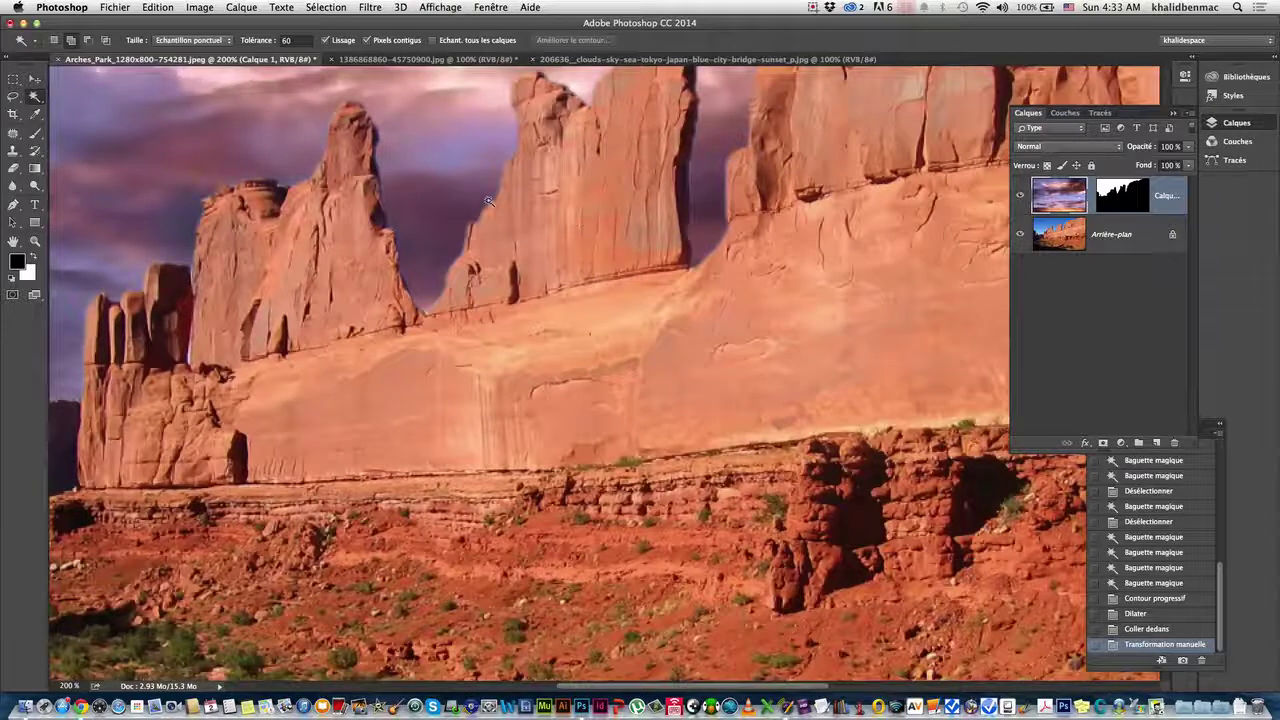
pyautogui.scroll(2, 505, 180)
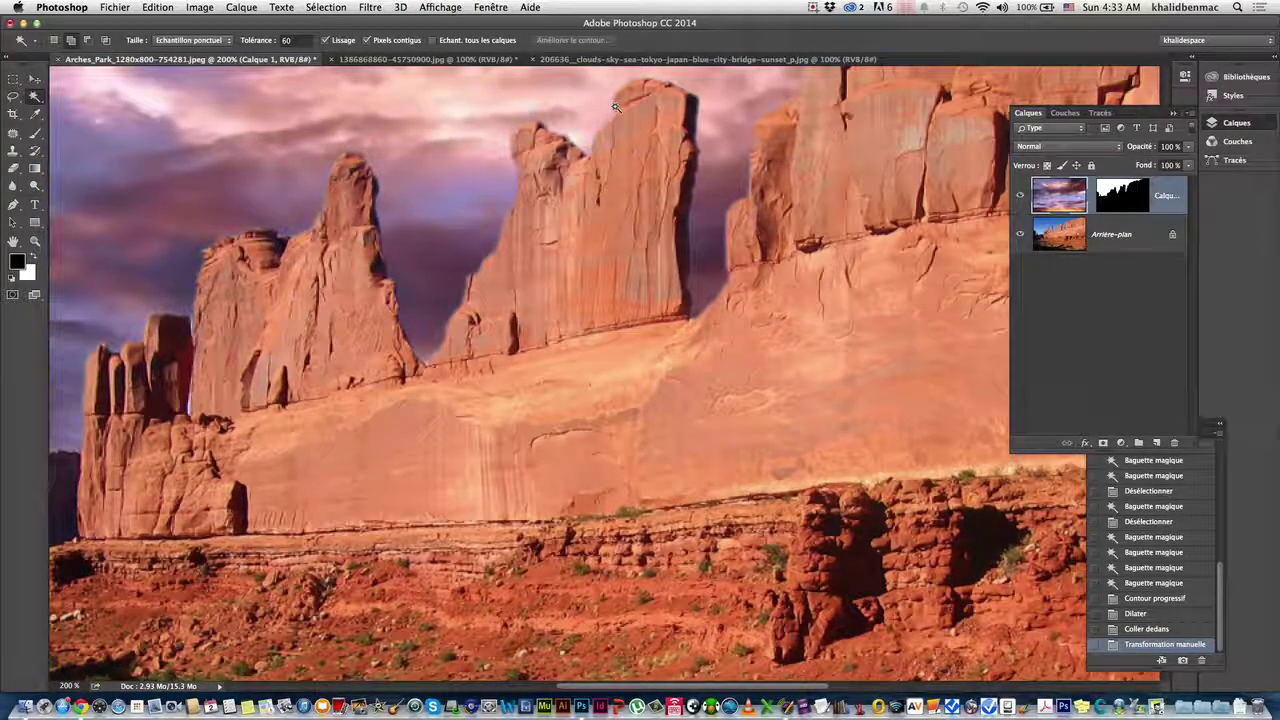
pyautogui.hscroll(-10, 330, 197)
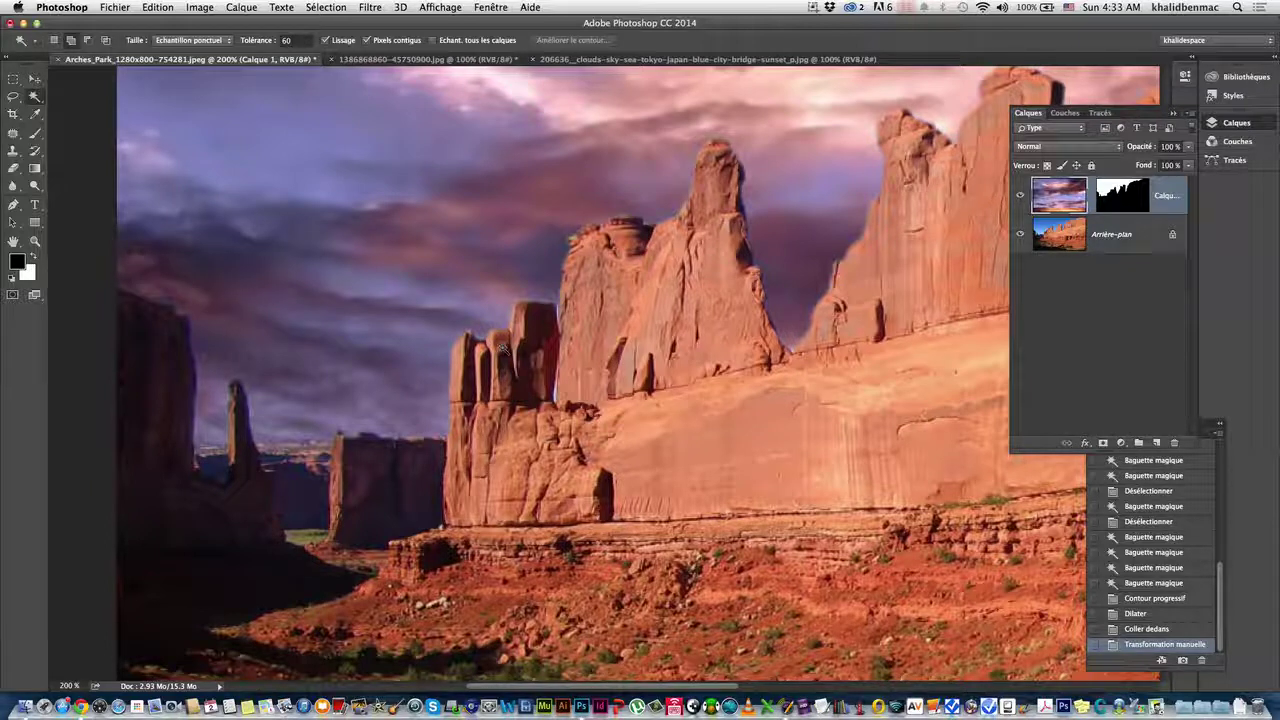
pyautogui.hotkey('ctrl', '-')
pyautogui.hotkey('ctrl', '-')
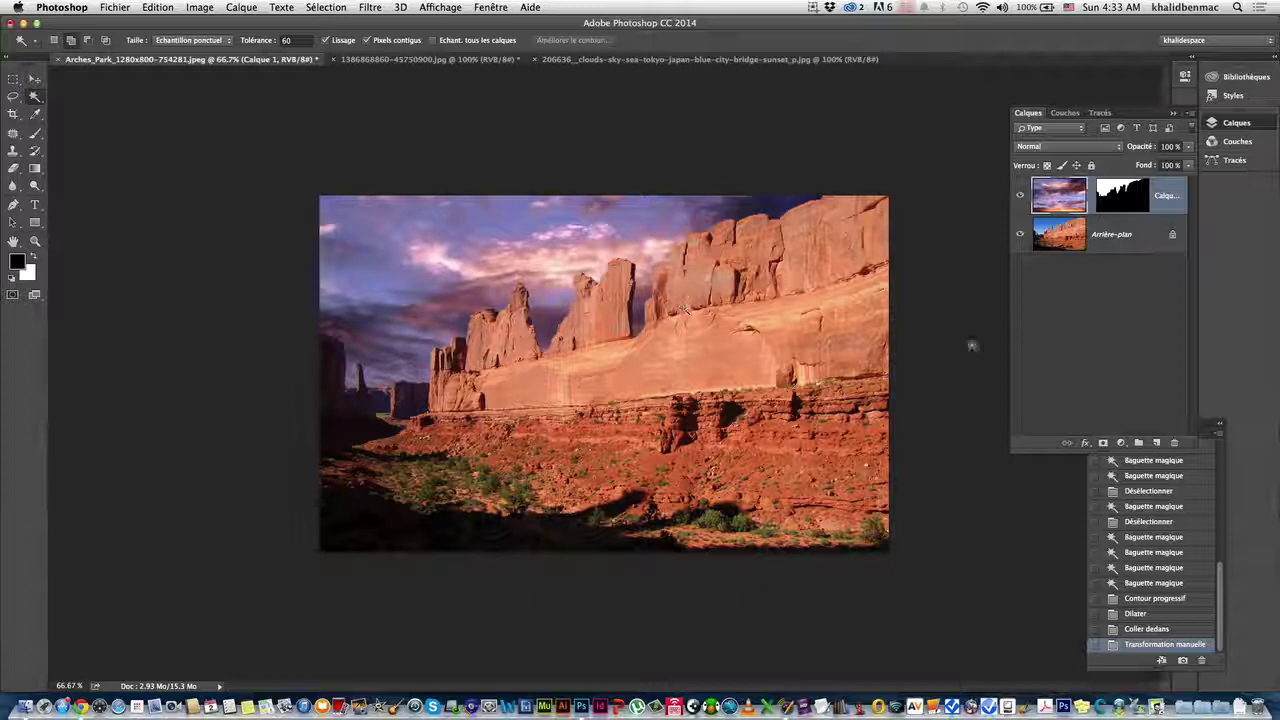
# Step: Give the Arrière-plan midtones a Balance des couleurs of −17, 0, +18
pyautogui.click(1058, 246)
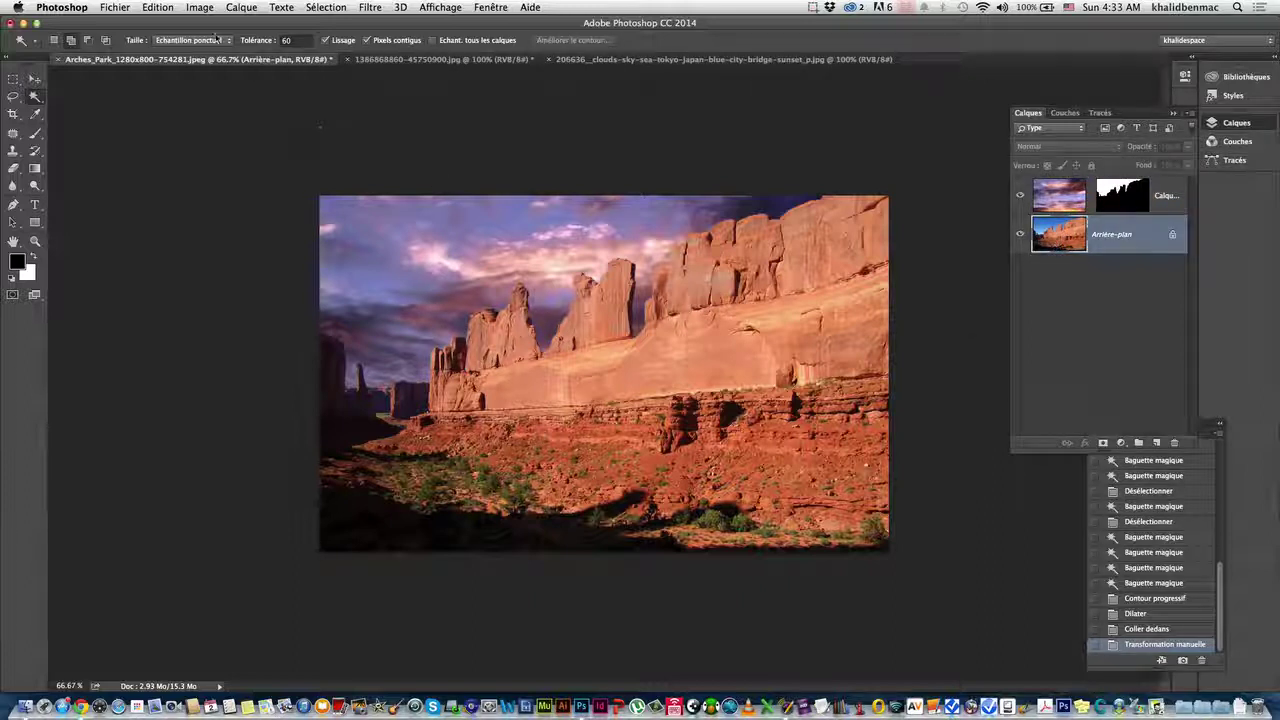
pyautogui.click(200, 7)
pyautogui.moveTo(214, 44)
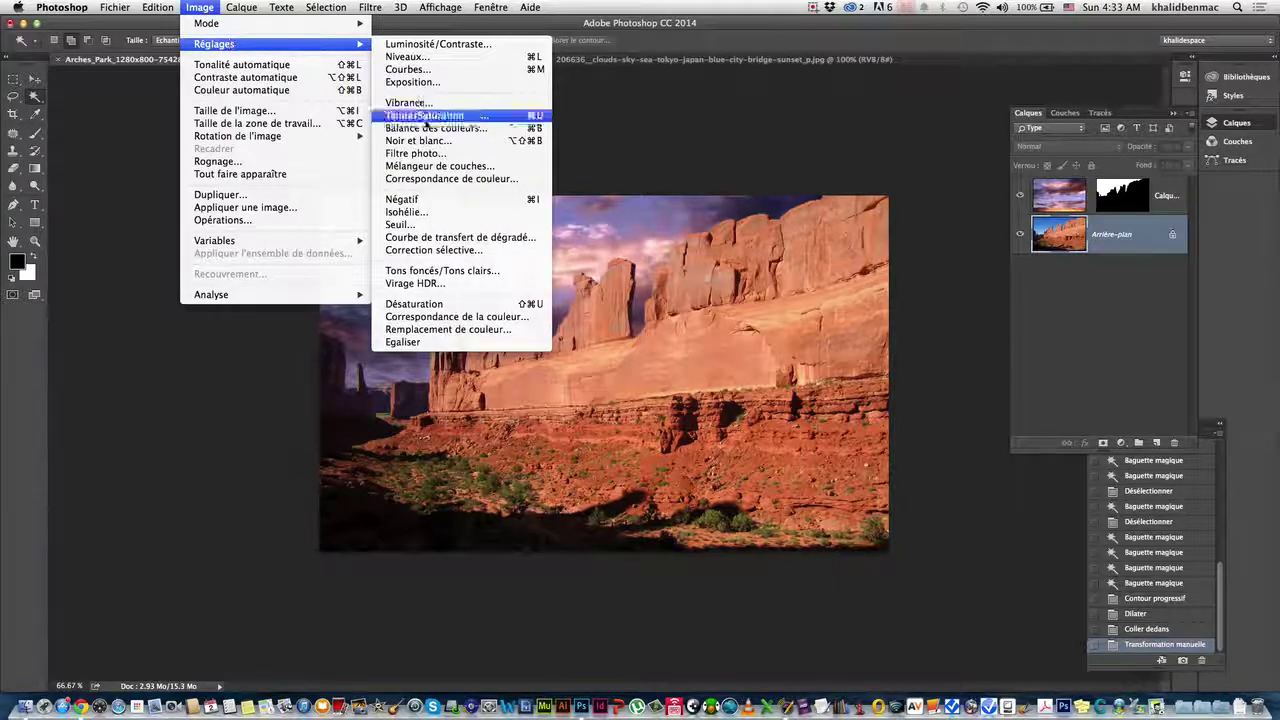
pyautogui.click(425, 128)
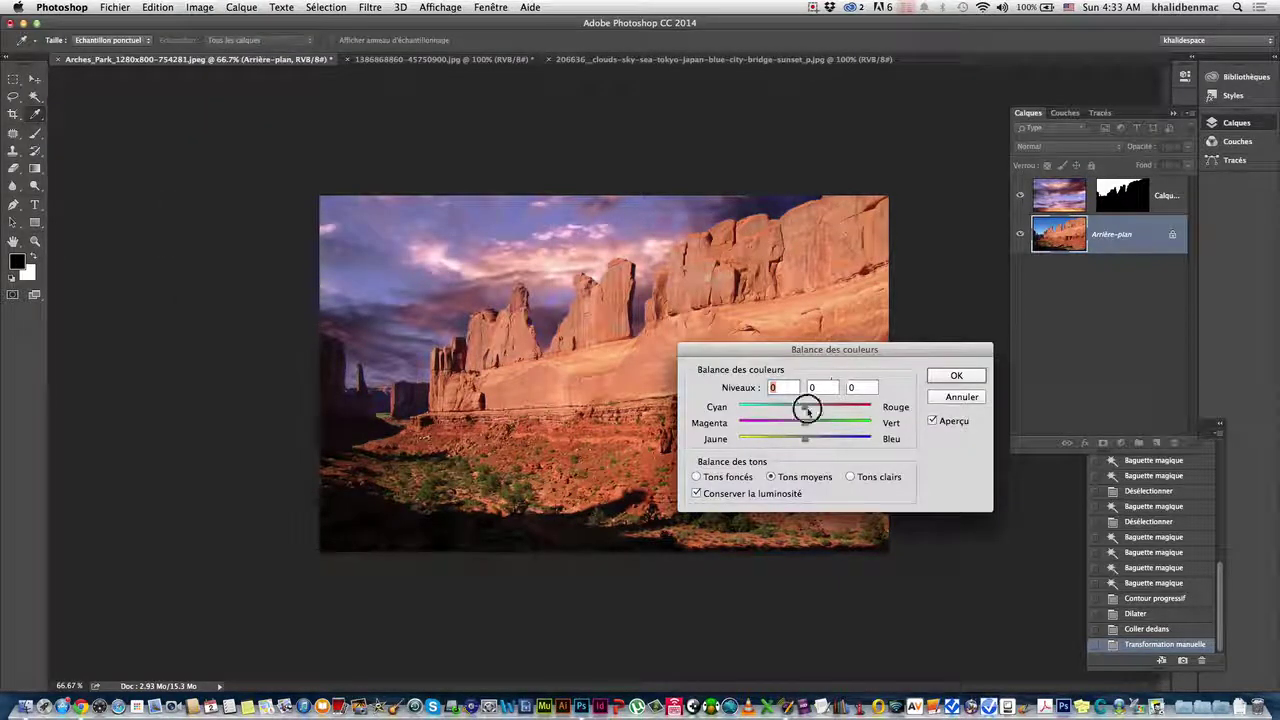
pyautogui.moveTo(808, 410)
pyautogui.mouseDown()
pyautogui.moveTo(794, 409)
pyautogui.moveTo(817, 440)
pyautogui.mouseUp()
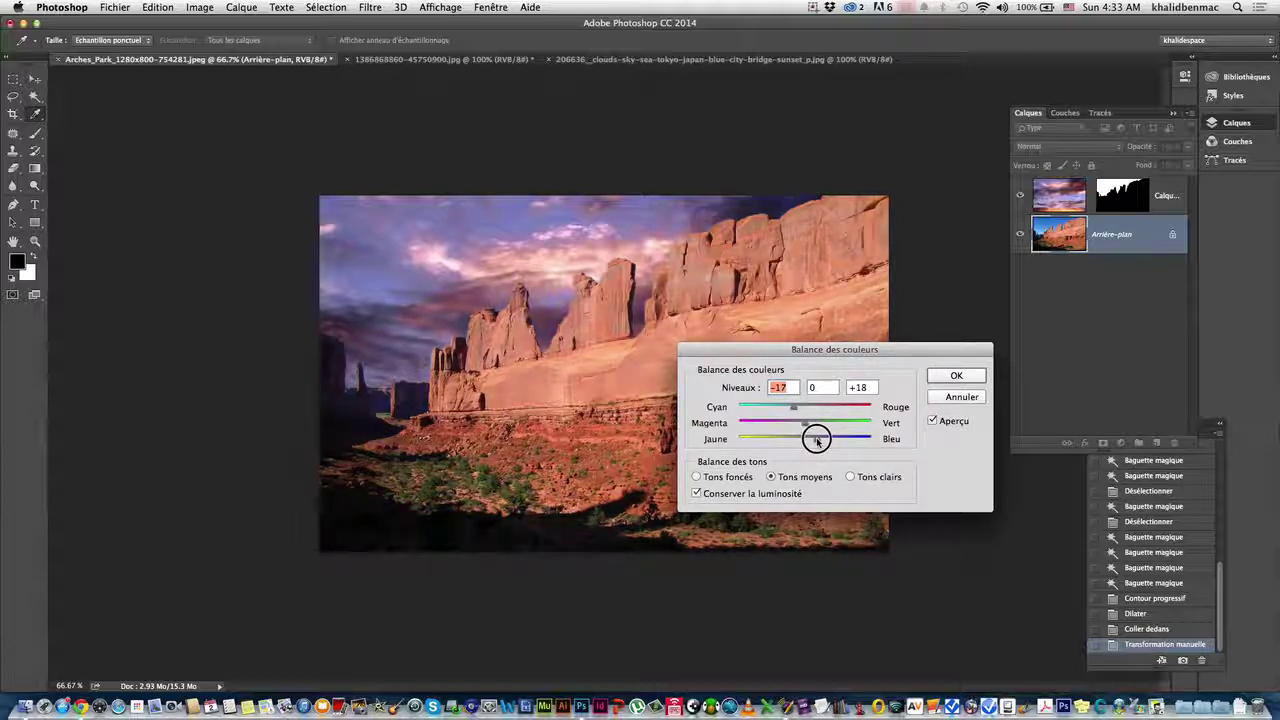
pyautogui.moveTo(817, 440); pyautogui.dragTo(816, 441)
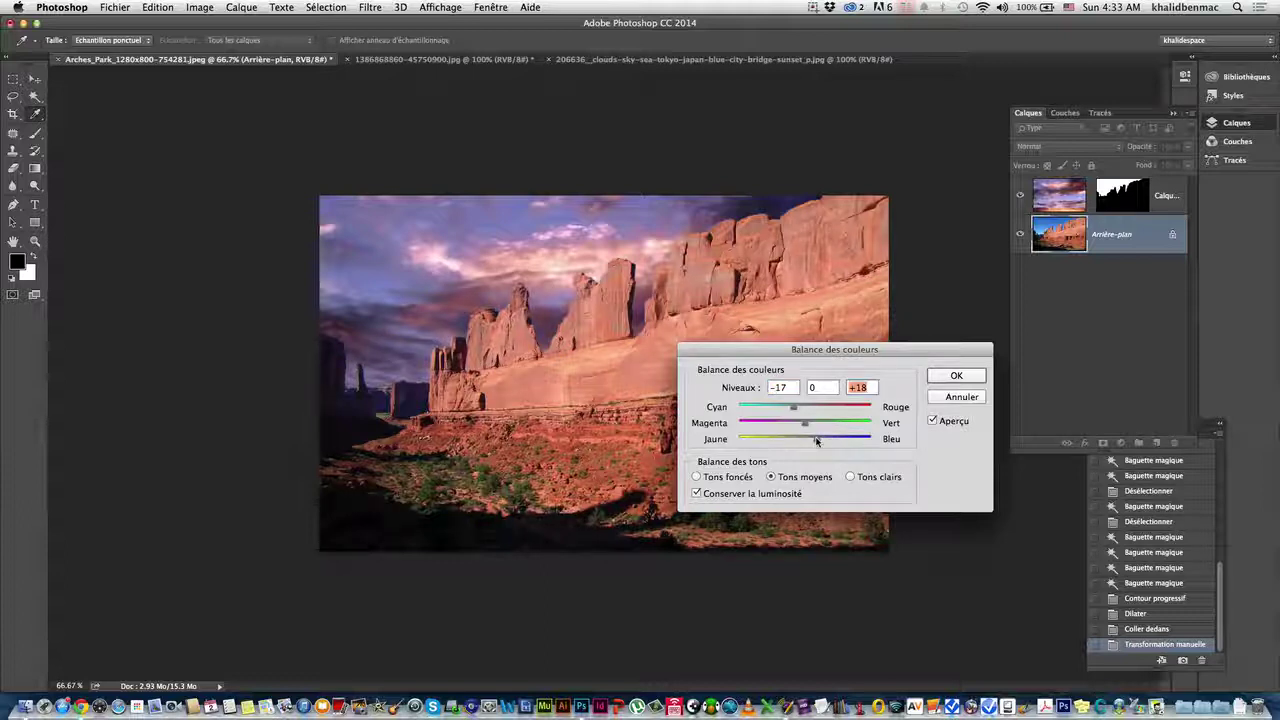
pyautogui.click(971, 375)
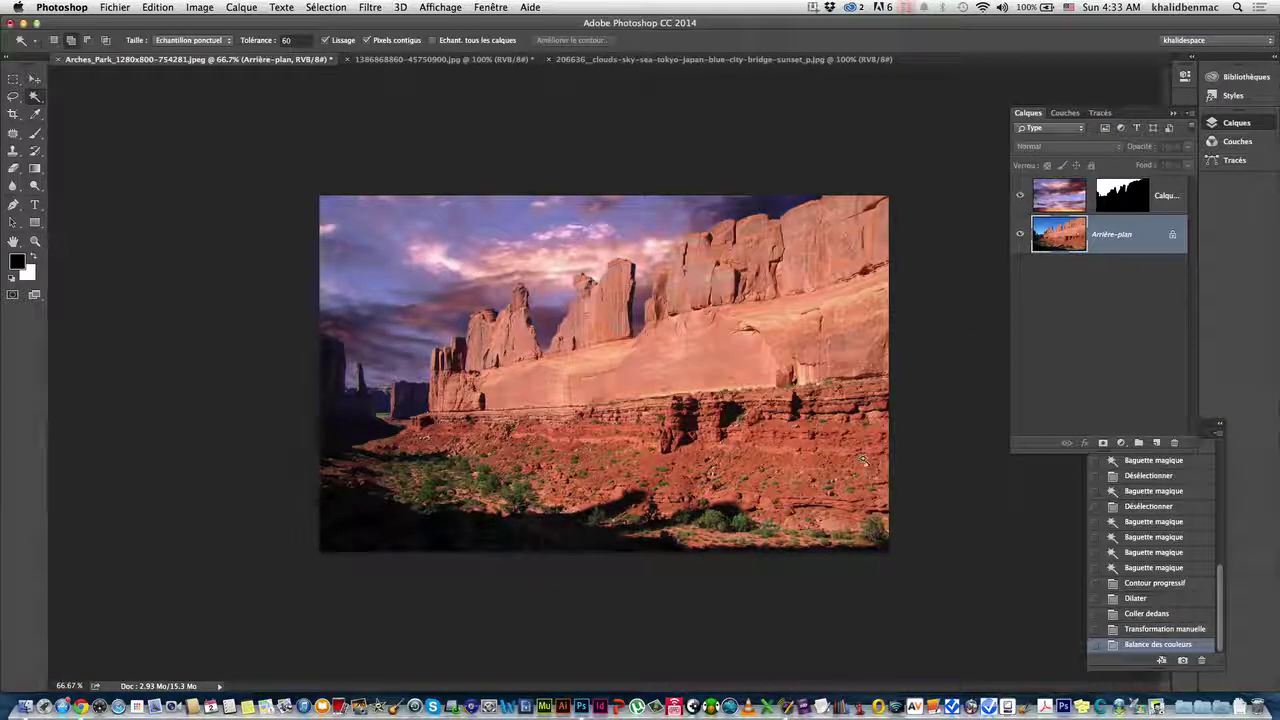
pyautogui.hotkey('ctrl', '+')
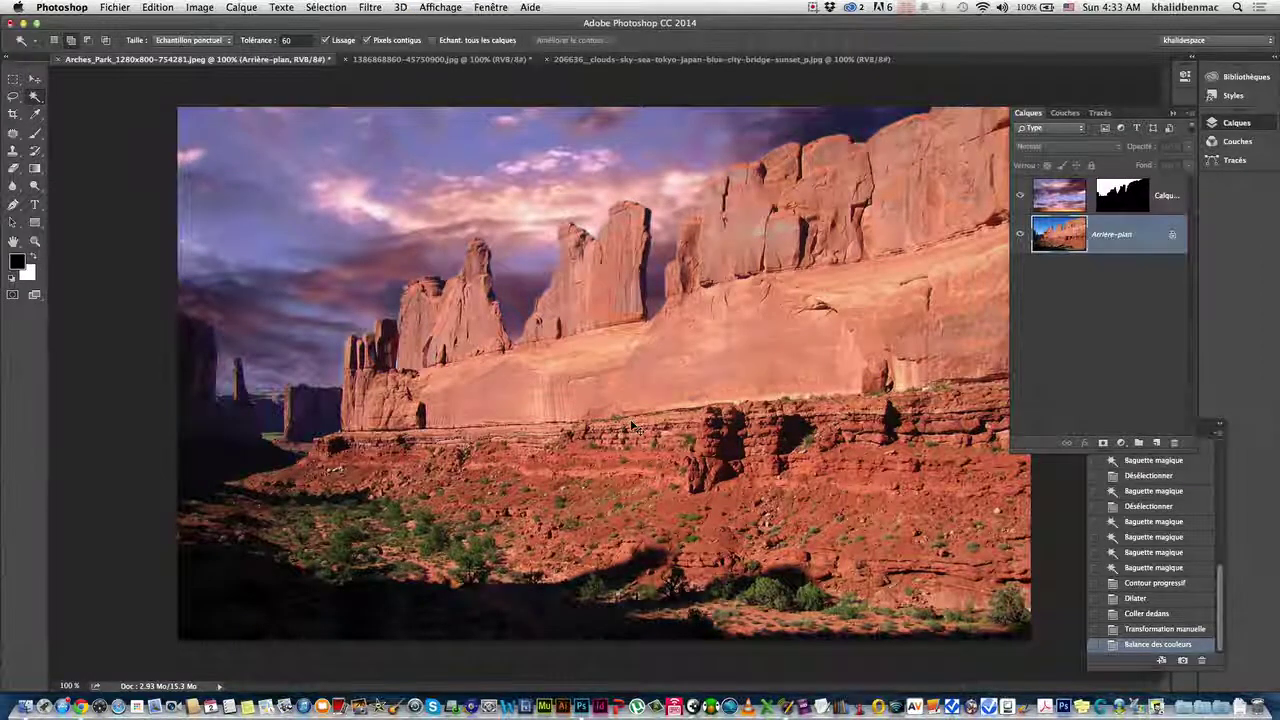
pyautogui.hotkey('ctrl', '-')
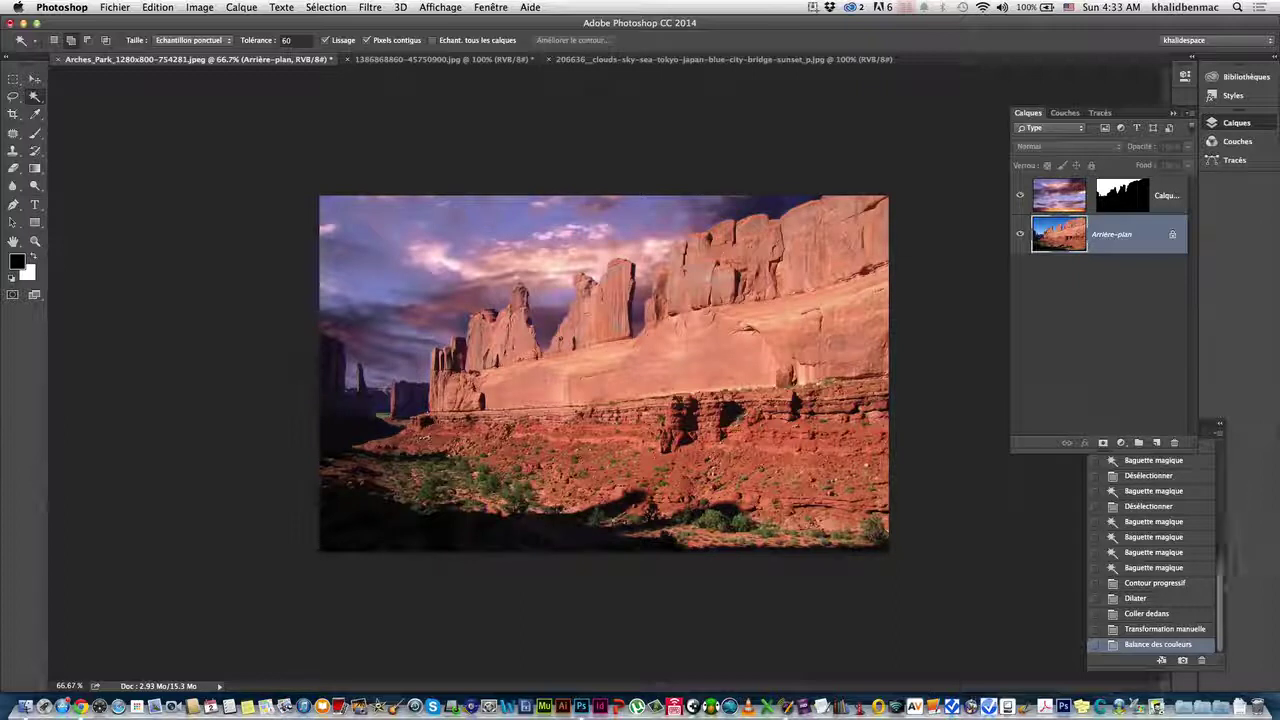
pyautogui.scroll(5, 1160, 550)
pyautogui.scroll(5, 1222, 470)
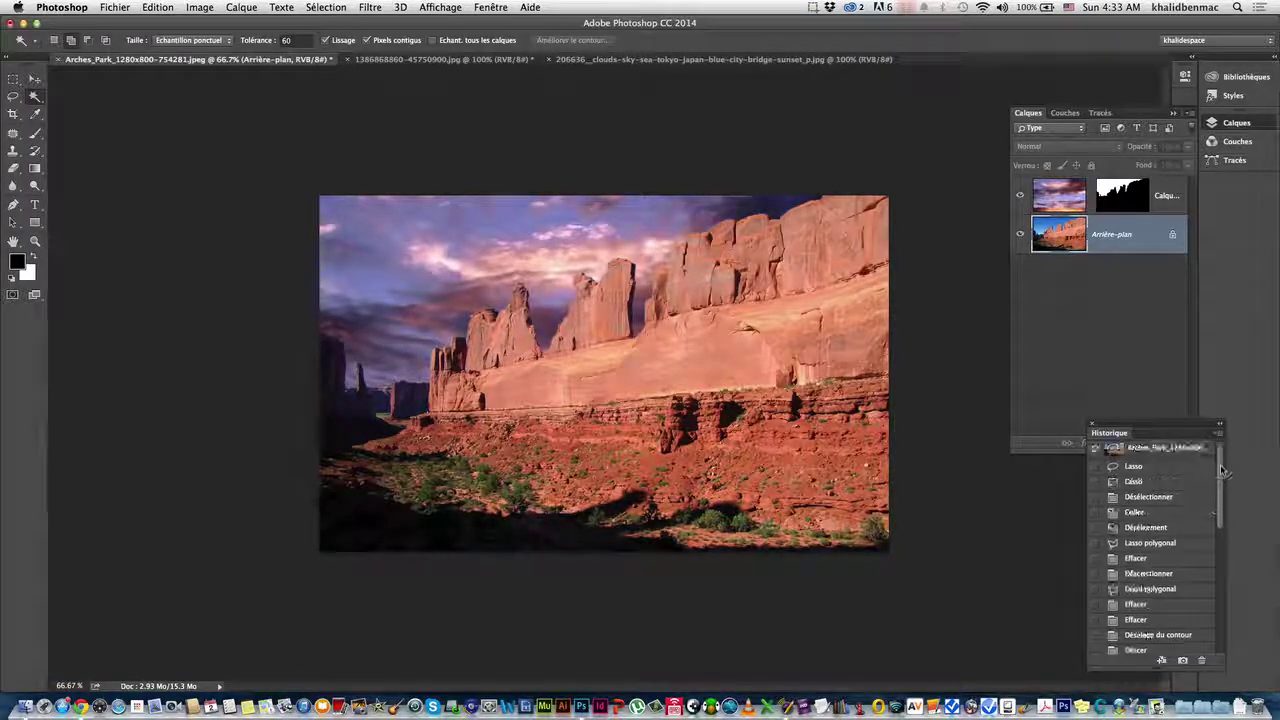
pyautogui.click(1160, 447)
pyautogui.scroll(-5, 1150, 530)
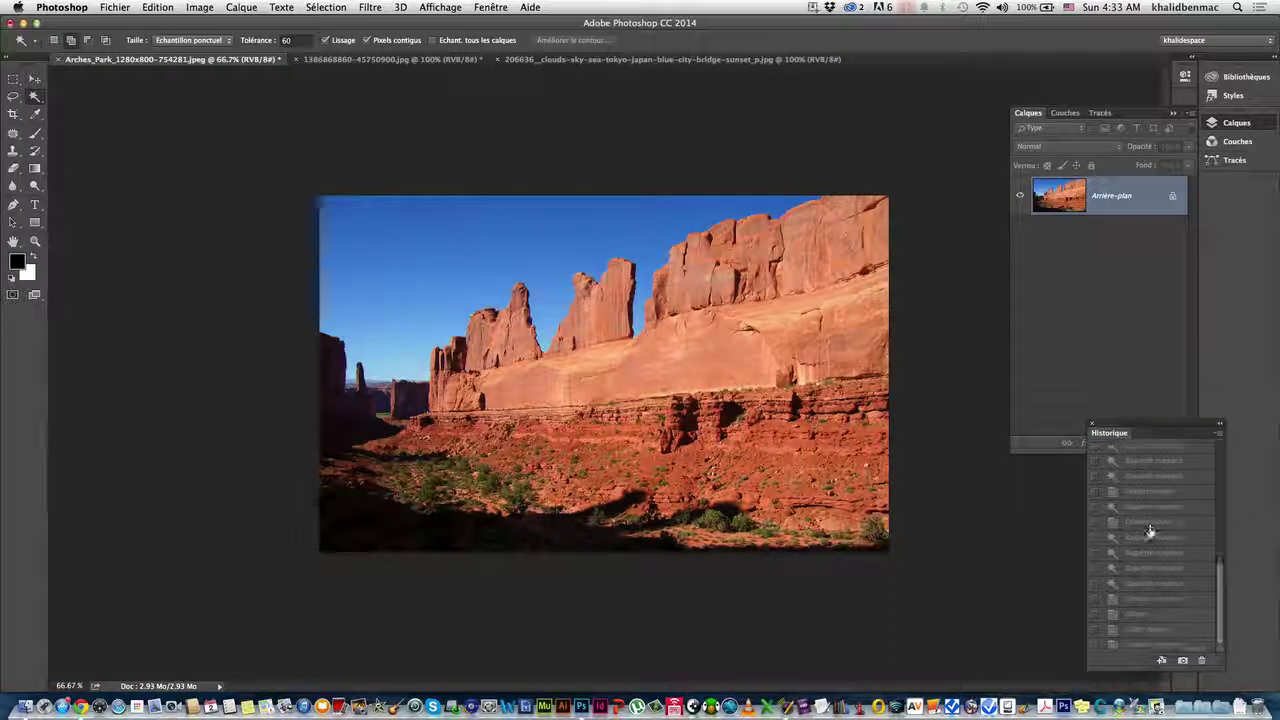
pyautogui.click(1133, 646)
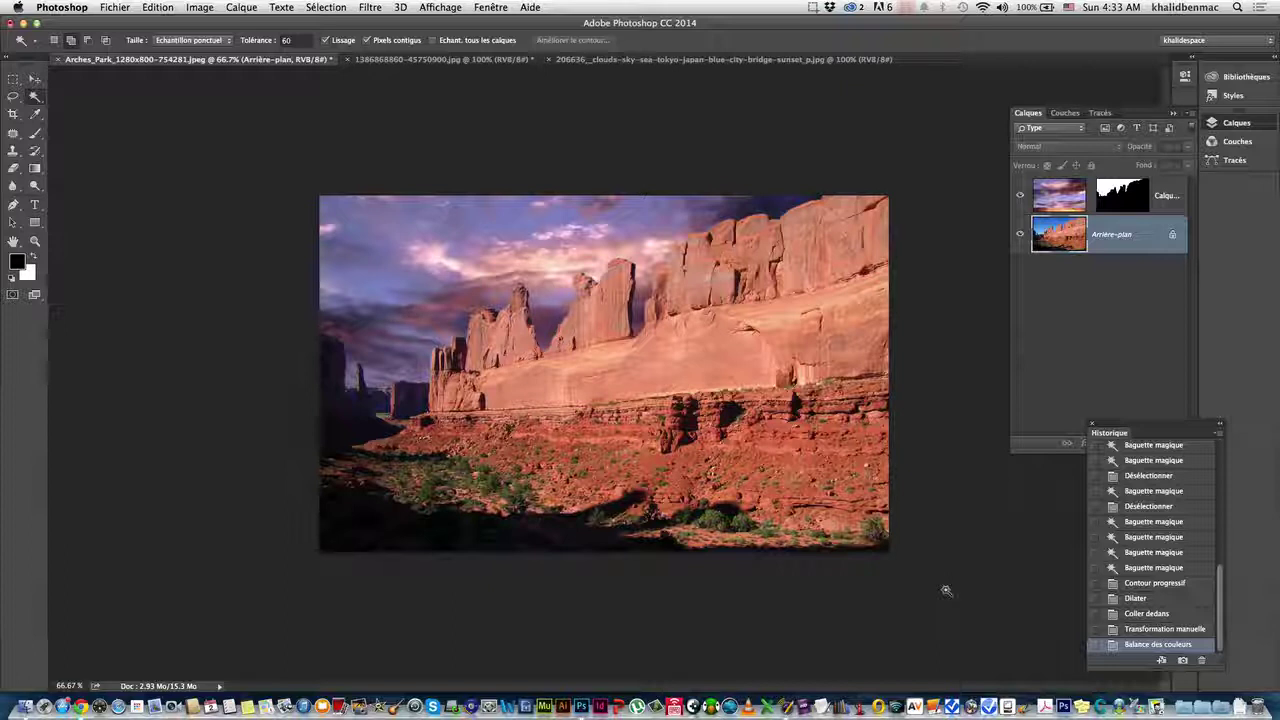
pyautogui.click(790, 675)
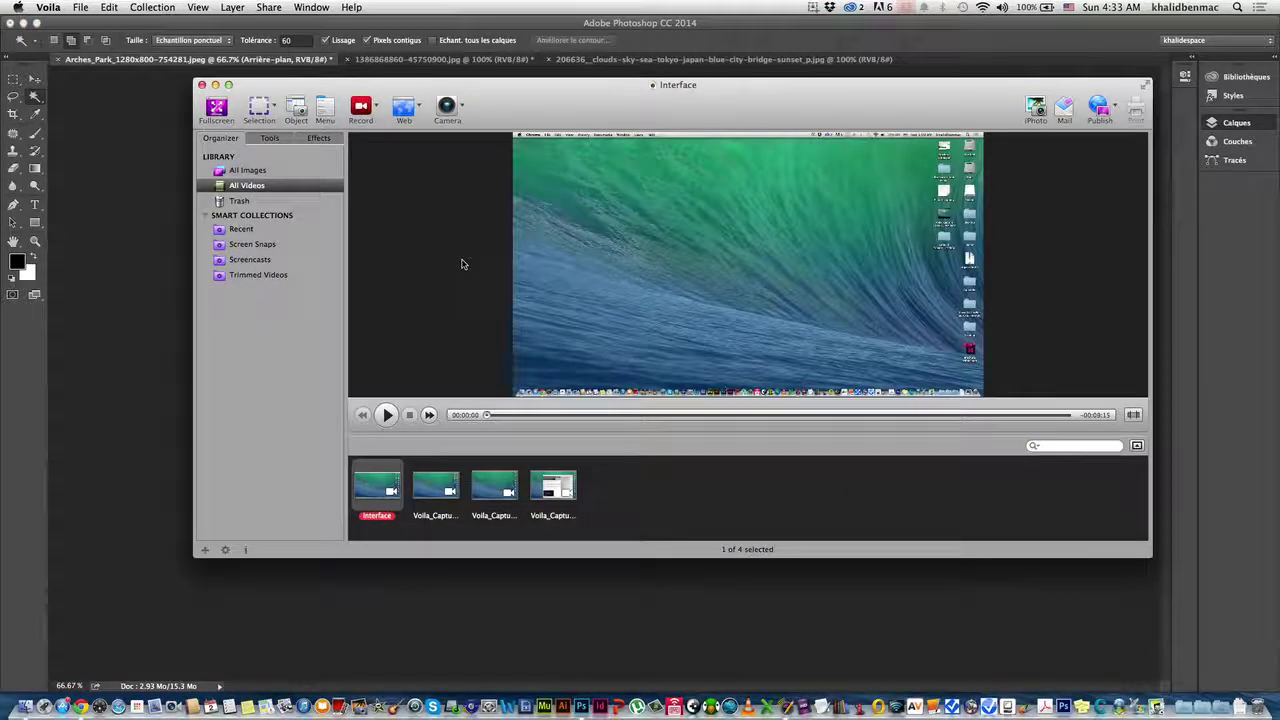
# Step: Open Voila's Record button dropdown to reveal Stop & Save Recording
pyautogui.click(378, 107)
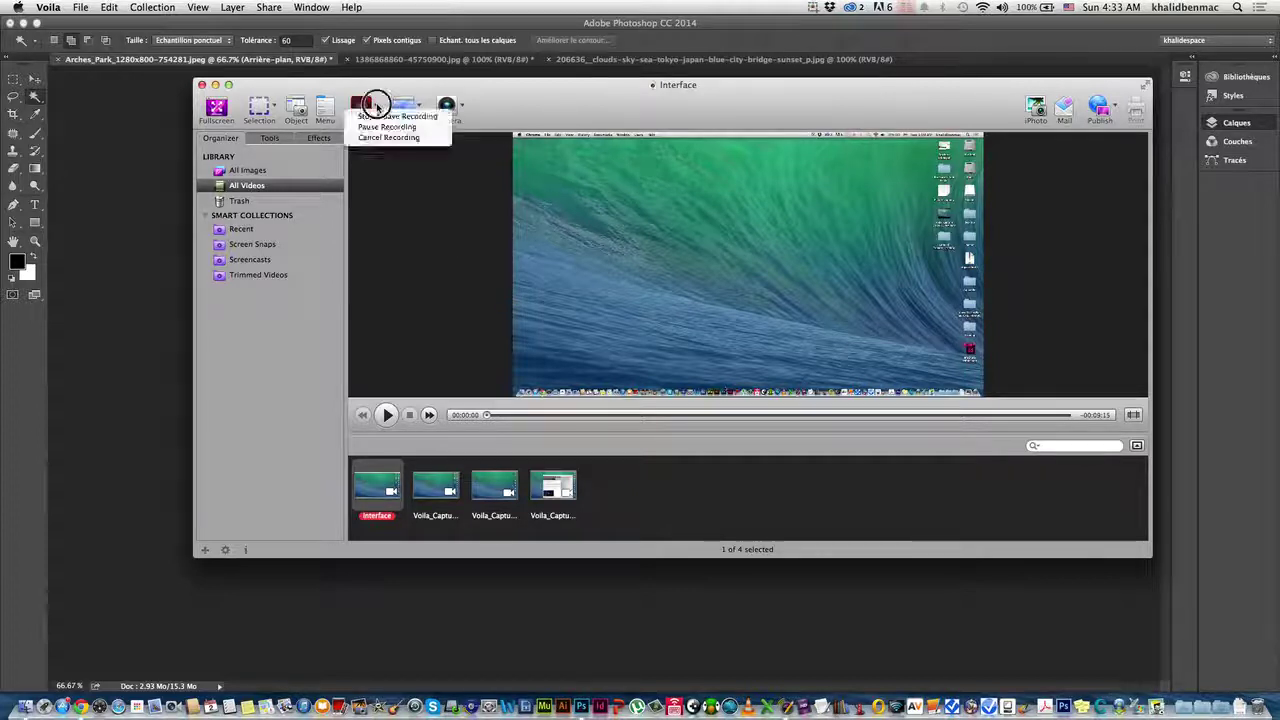
pyautogui.click(379, 114)
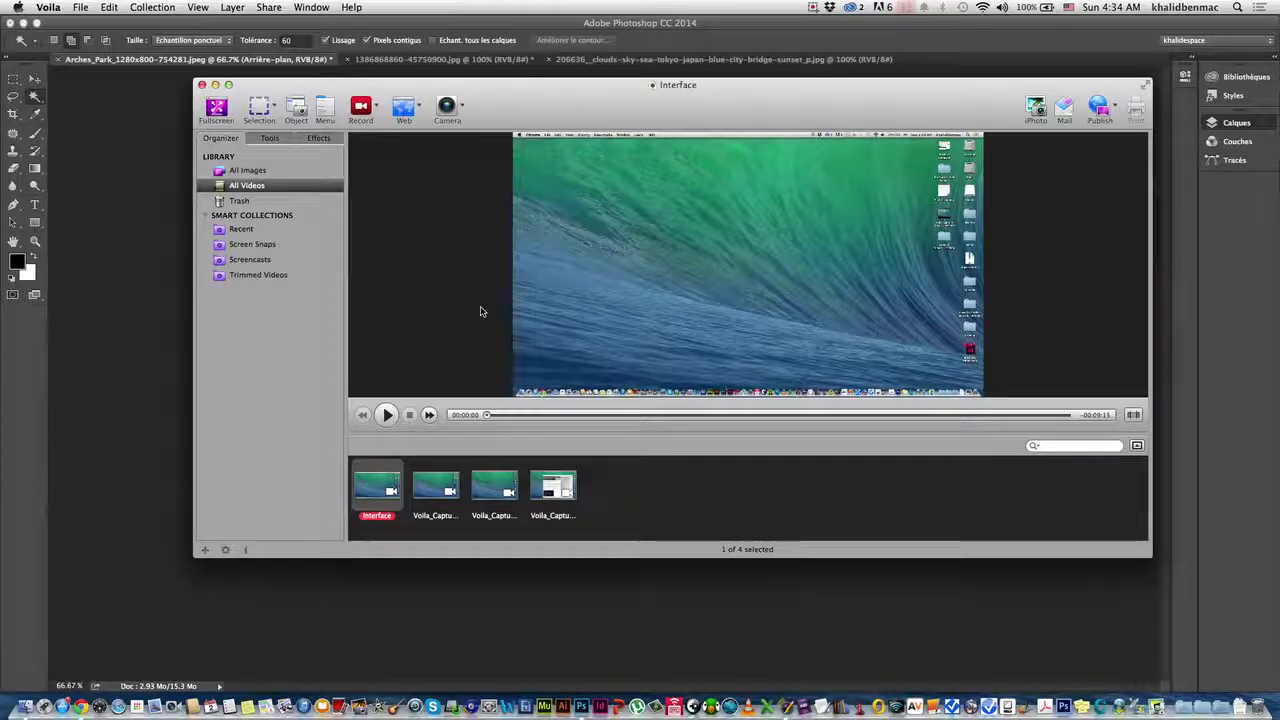
pyautogui.click(376, 108)
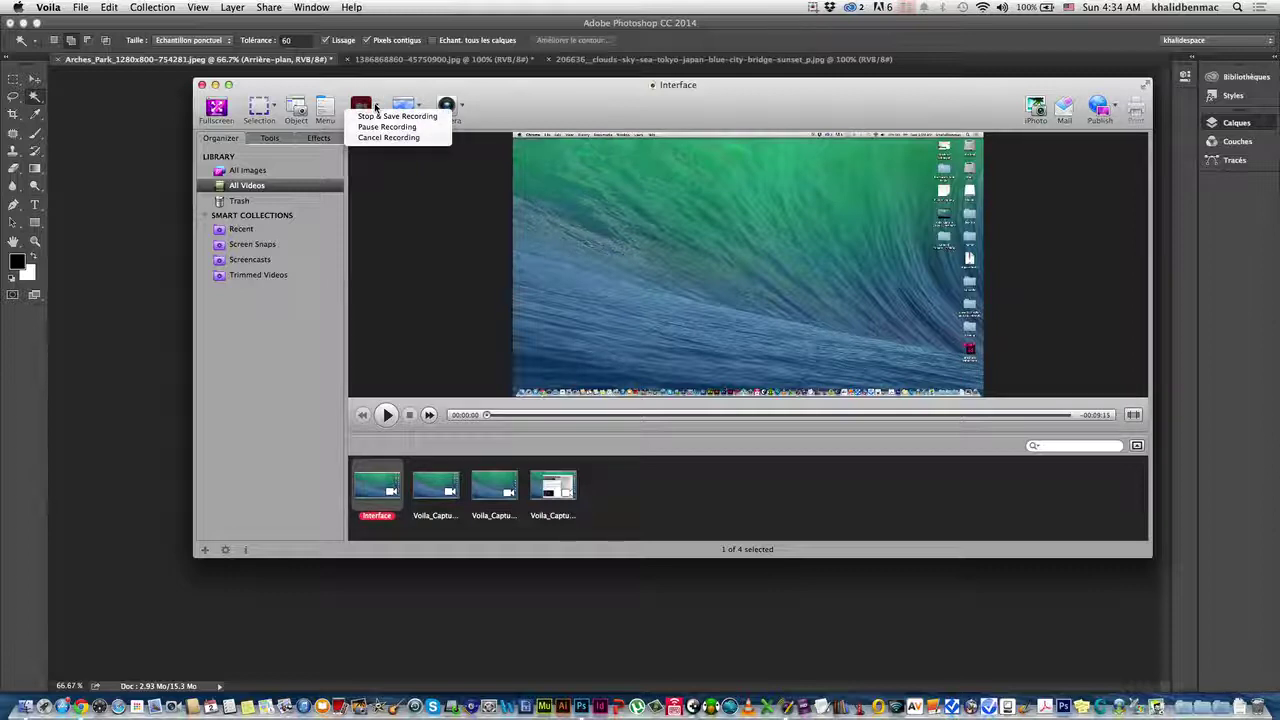